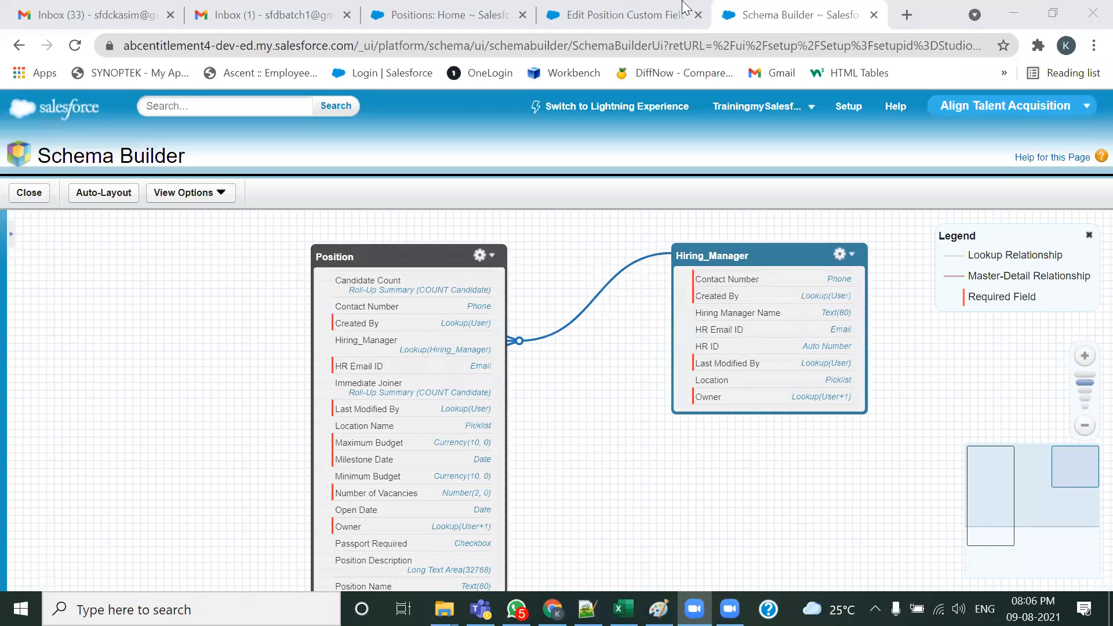
Step: Close the Hiring_Manager field edit page and return to the Position and Hiring_Manager diagram in Schema Builder
left_click(655, 11)
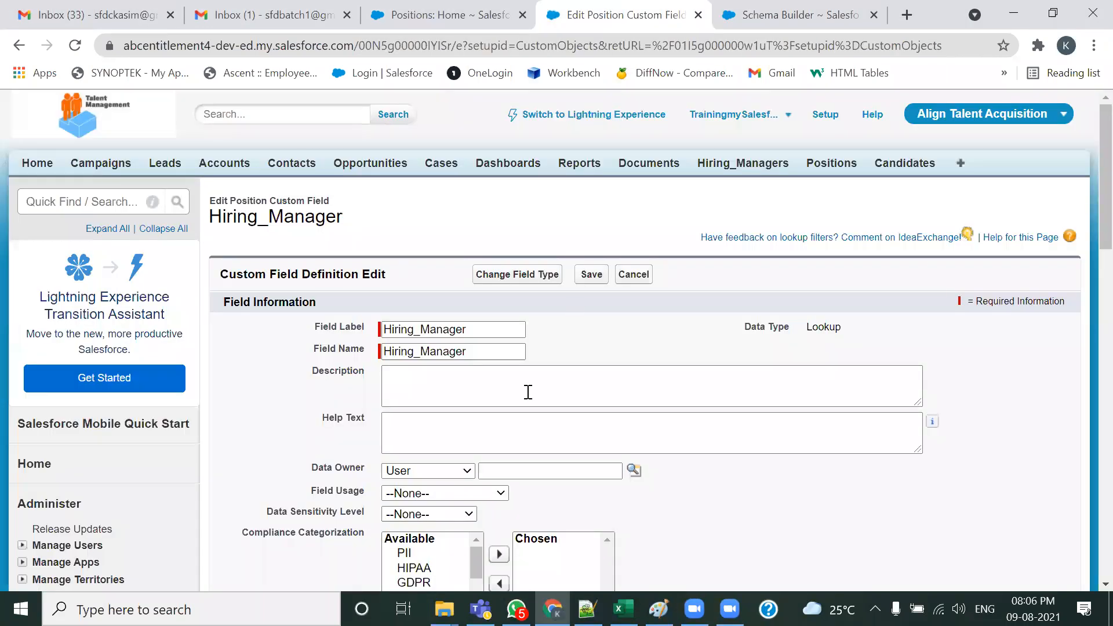
left_click(698, 14)
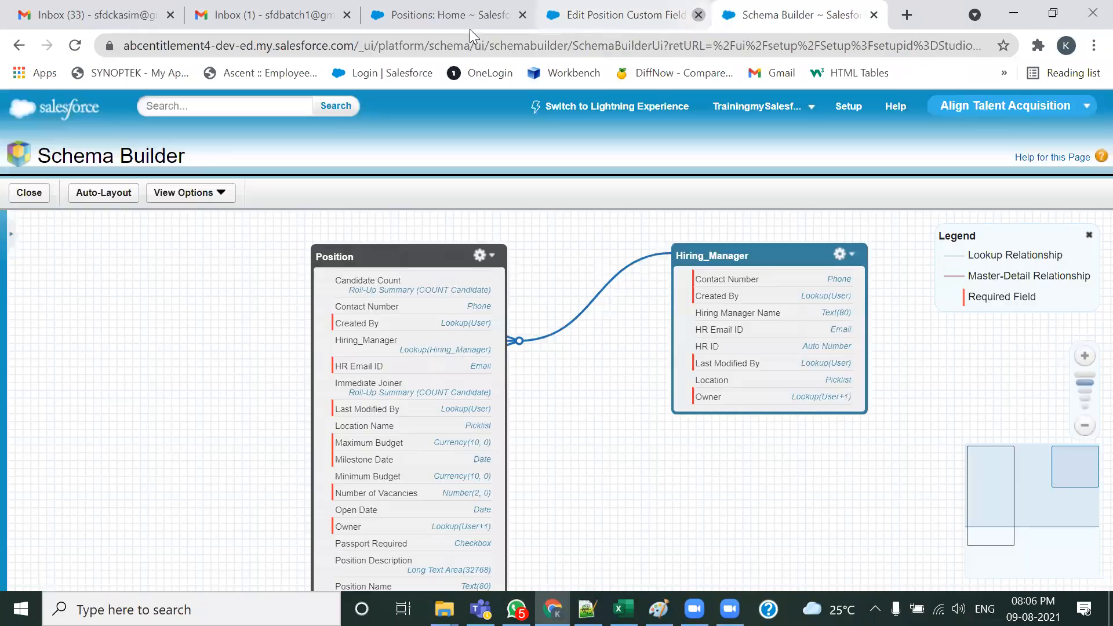
left_click(467, 23)
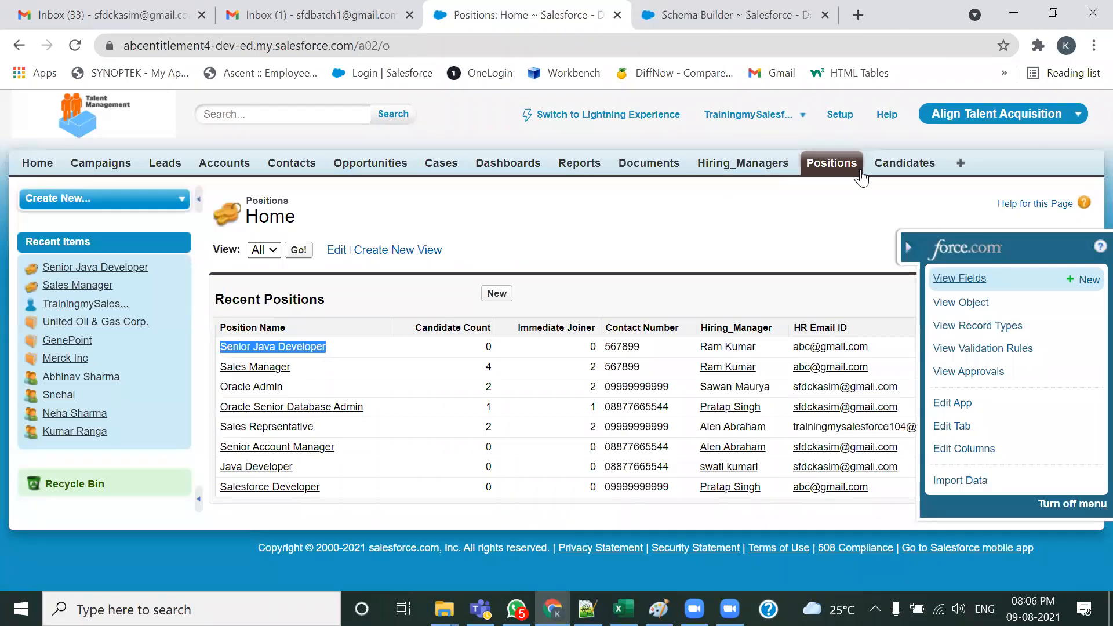
left_click(910, 249)
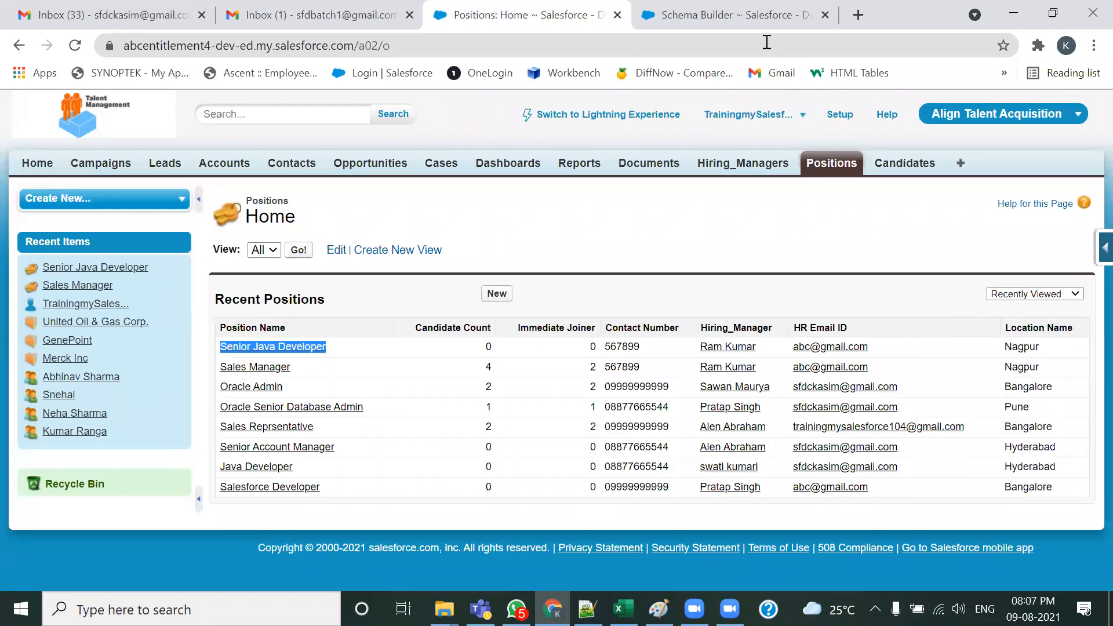
left_click(765, 17)
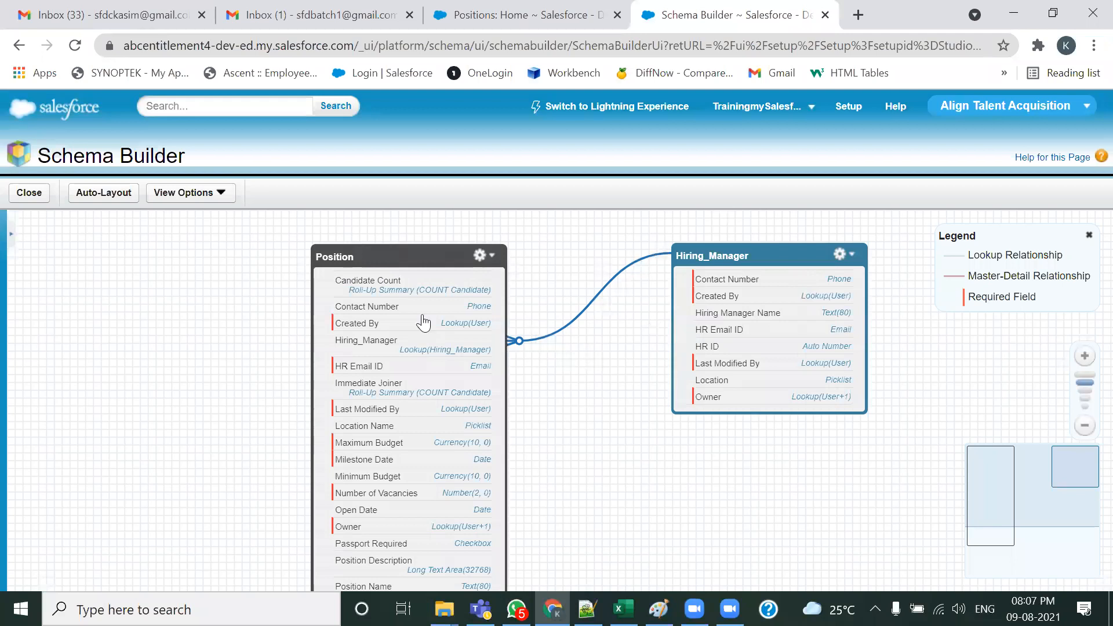
Step: Open the Position object's field definitions from the Positions home page
left_click(510, 21)
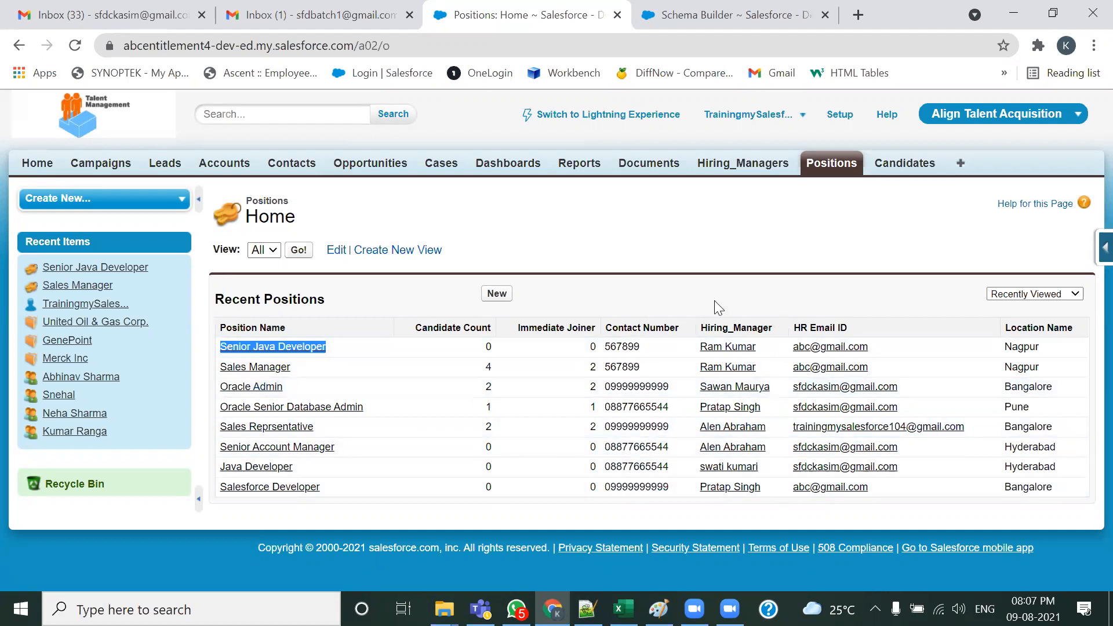
left_click(1104, 248)
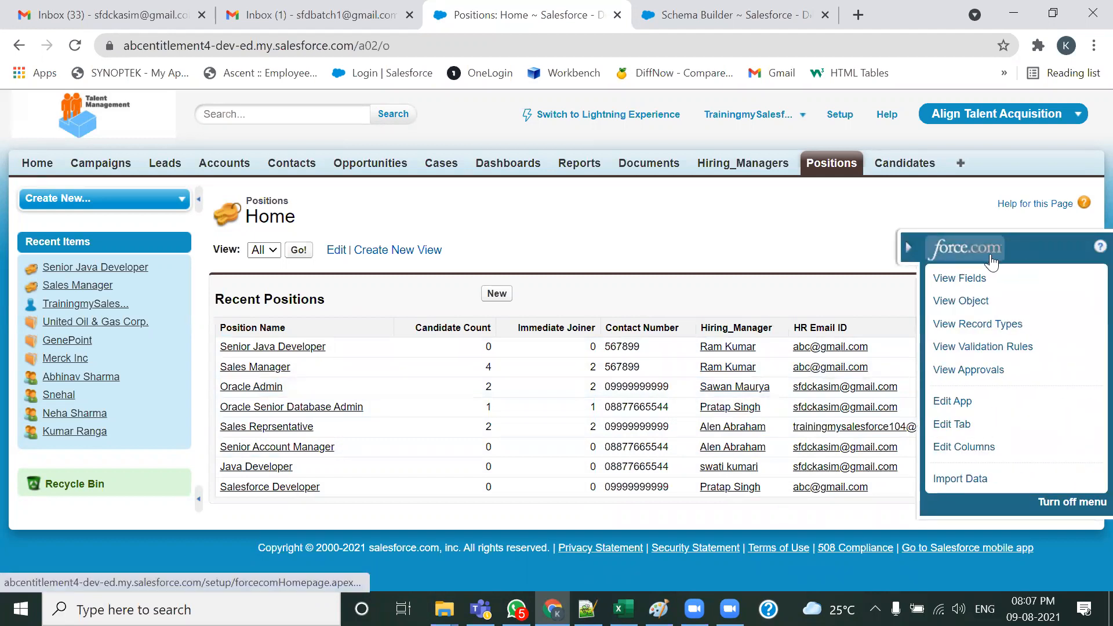
left_click(952, 281)
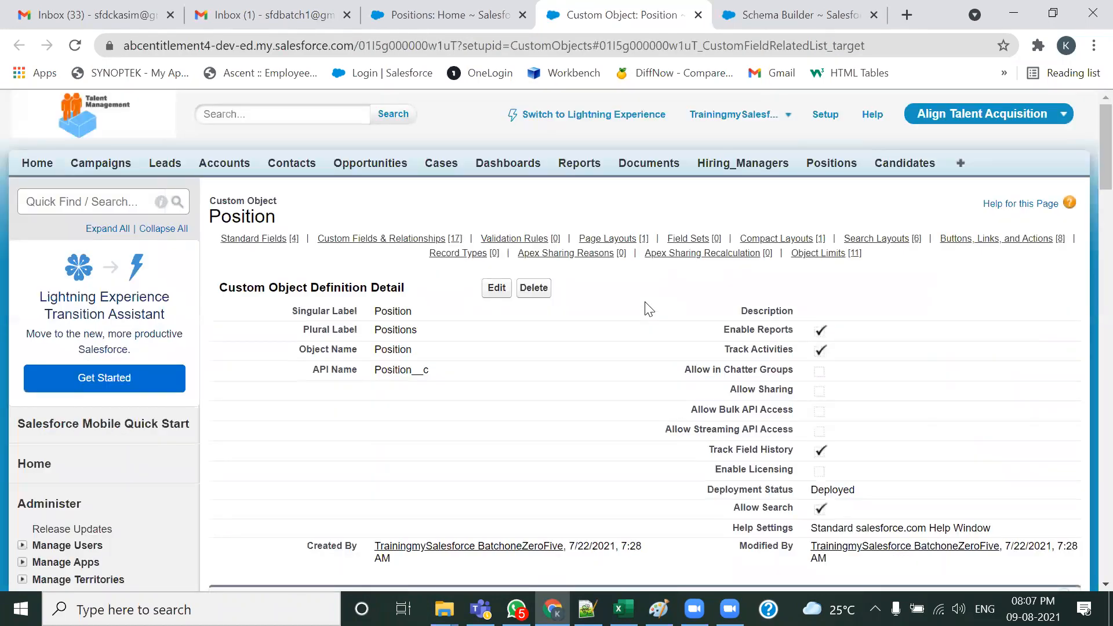
Step: Examine the Position object's Custom Fields & Relationships list, including the Hiring_Manager lookup field
scroll(646, 307, "down", 20)
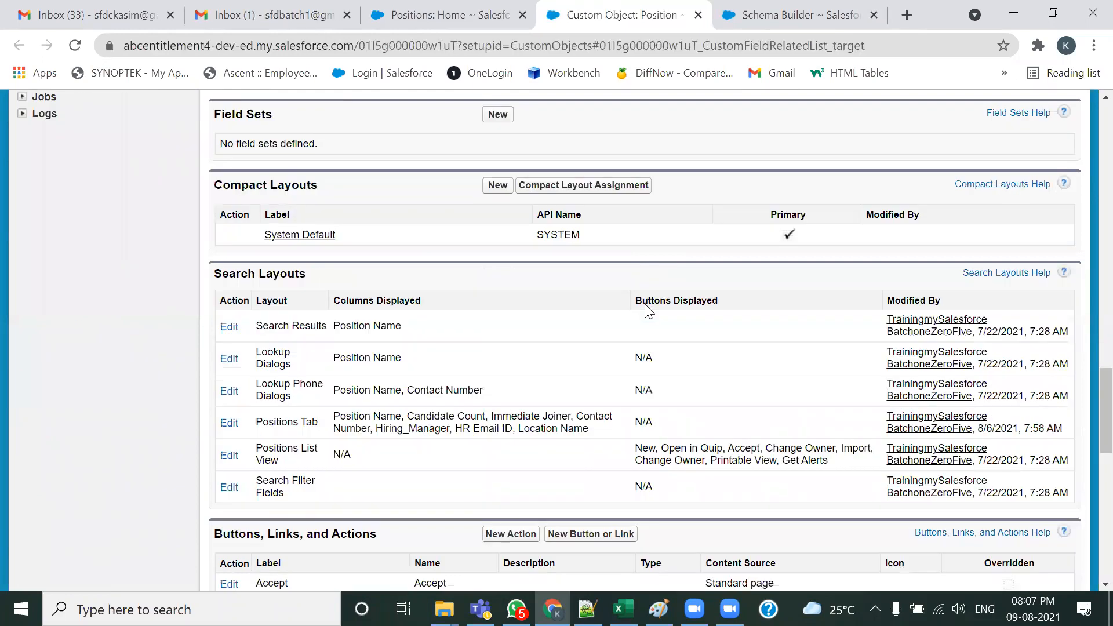
scroll(655, 313, "up", 20)
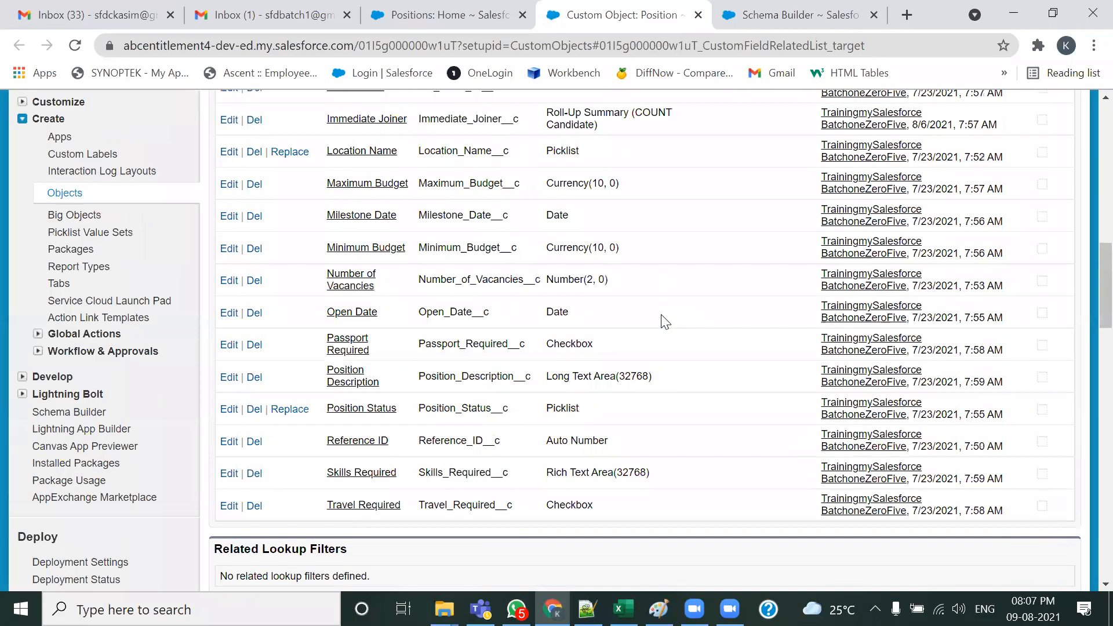
scroll(470, 370, "up", 2)
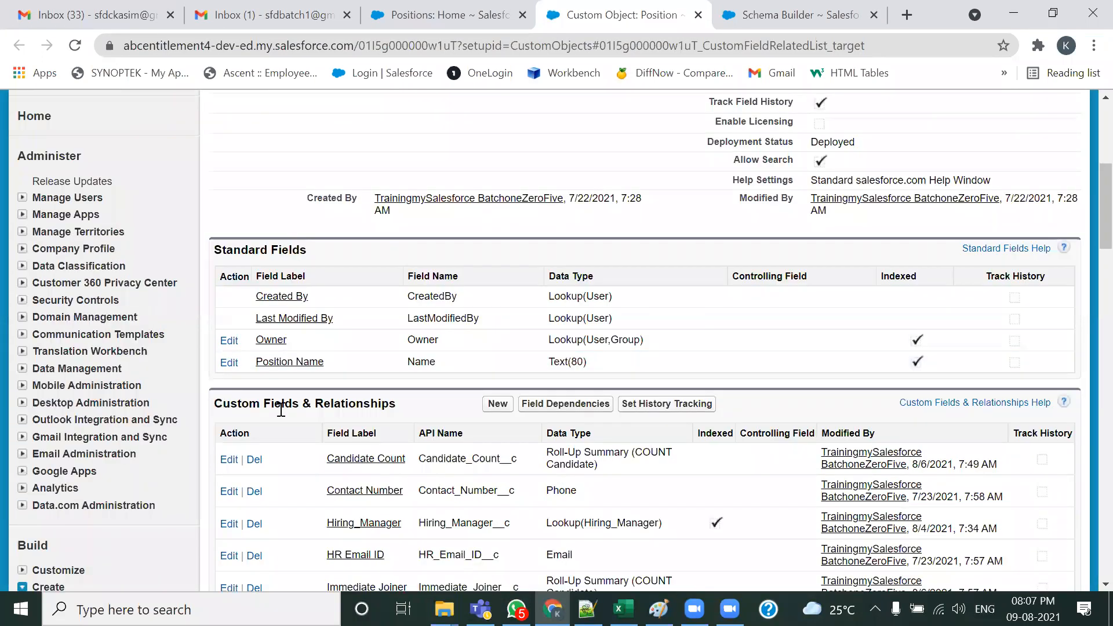
left_click_drag(374, 404, 213, 402)
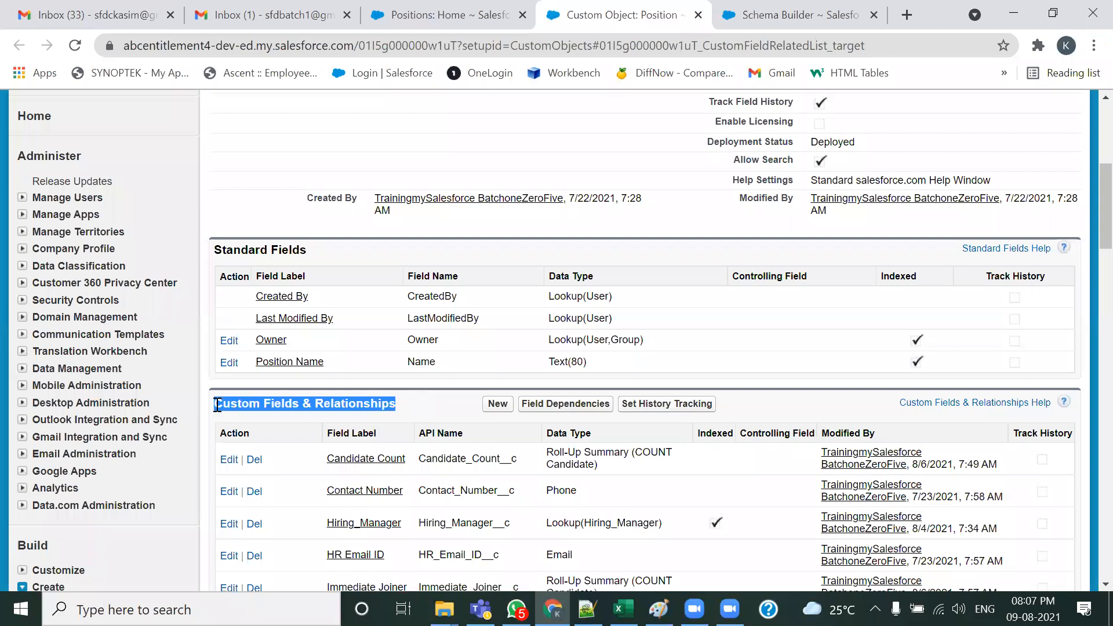
scroll(355, 383, "down", 3)
scroll(356, 384, "down", 3)
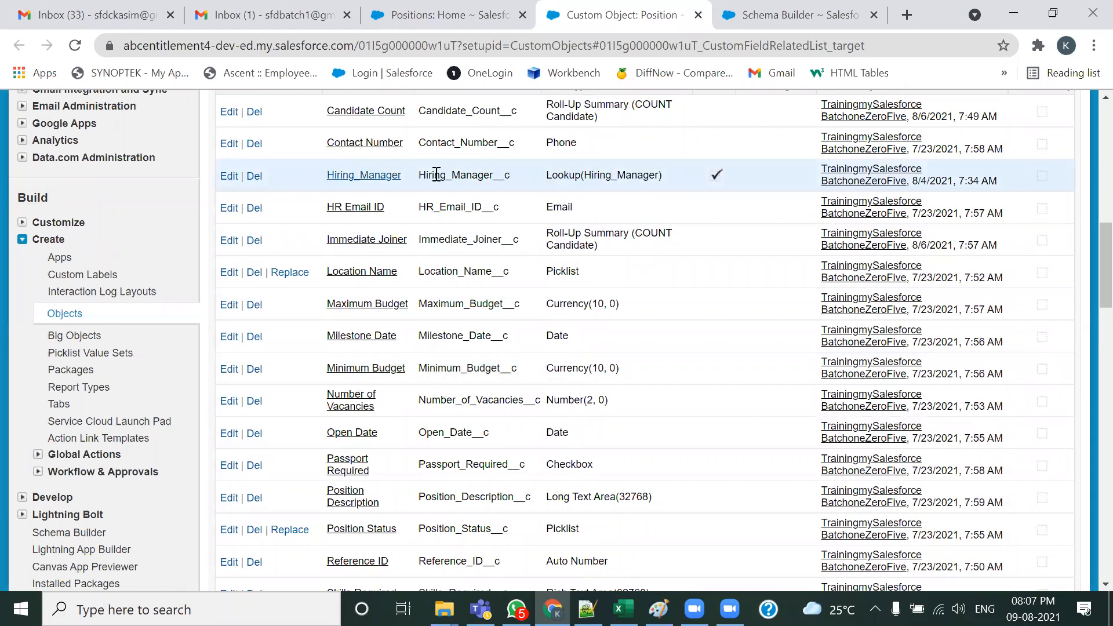
Step: Compare the Hiring_Manager lookup in the Position custom fields list with the relationship drawn in Schema Builder
left_click(753, 14)
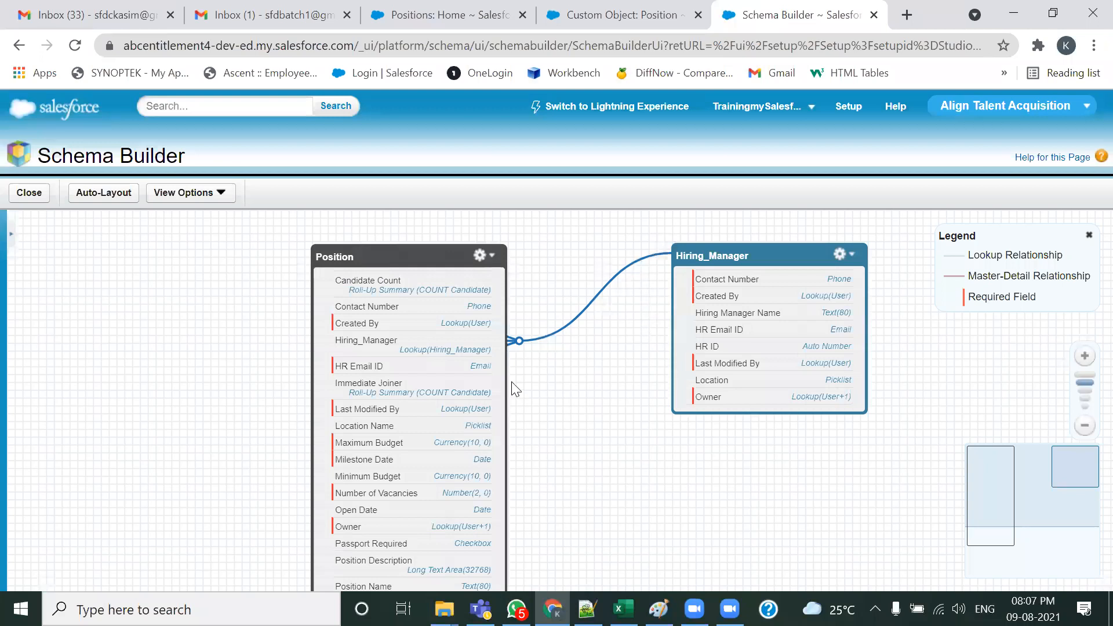
left_click(587, 7)
left_click(472, 11)
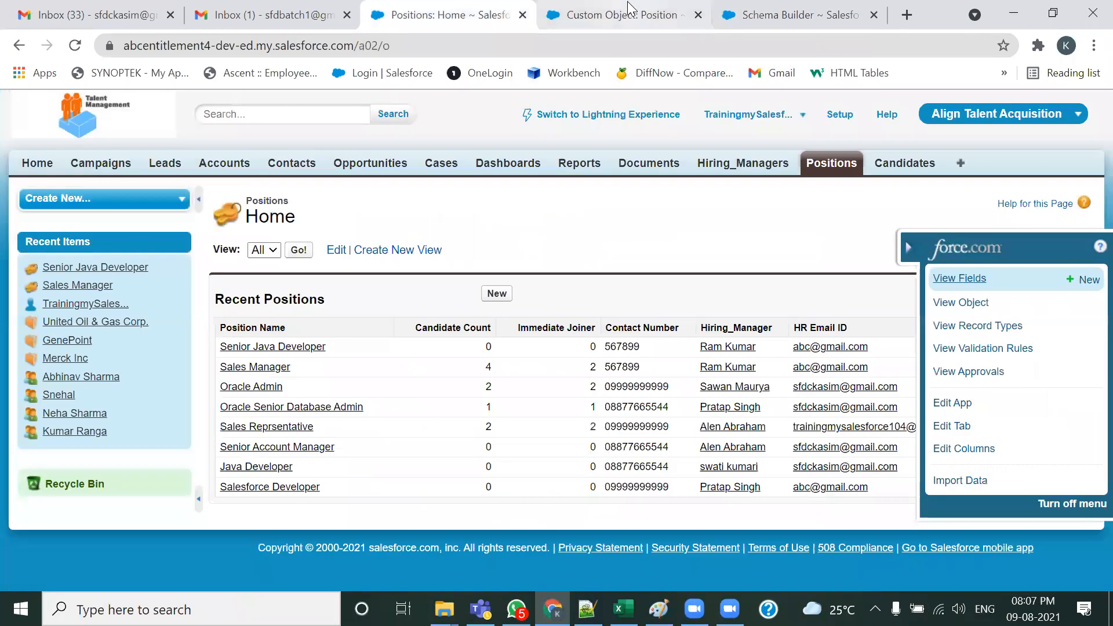
left_click(629, 8)
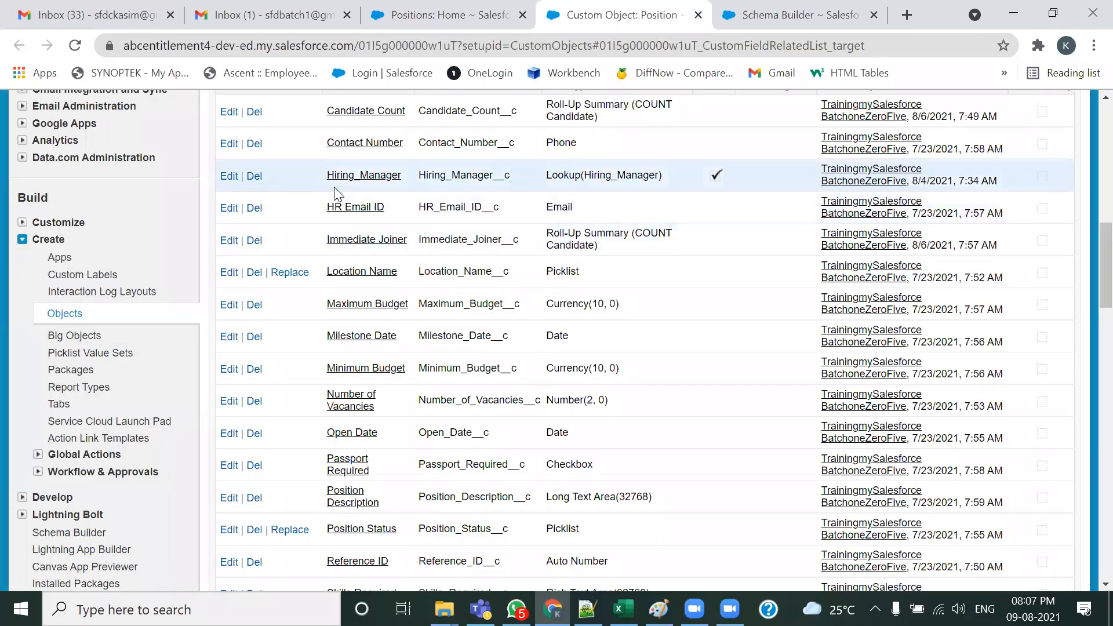
scroll(374, 271, "up", 1)
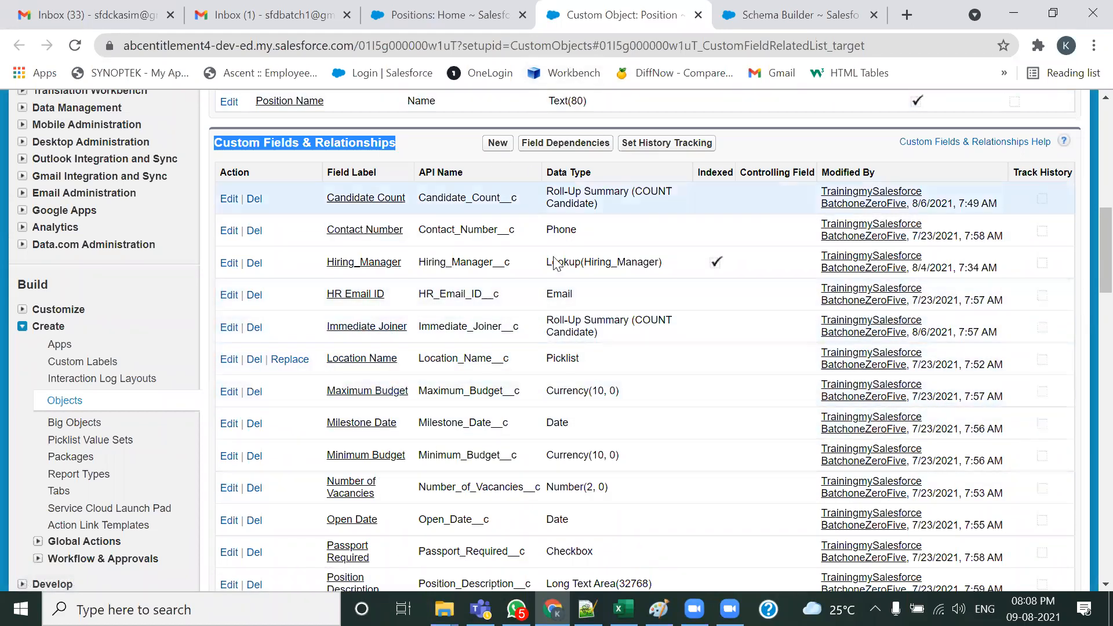
left_click(734, 17)
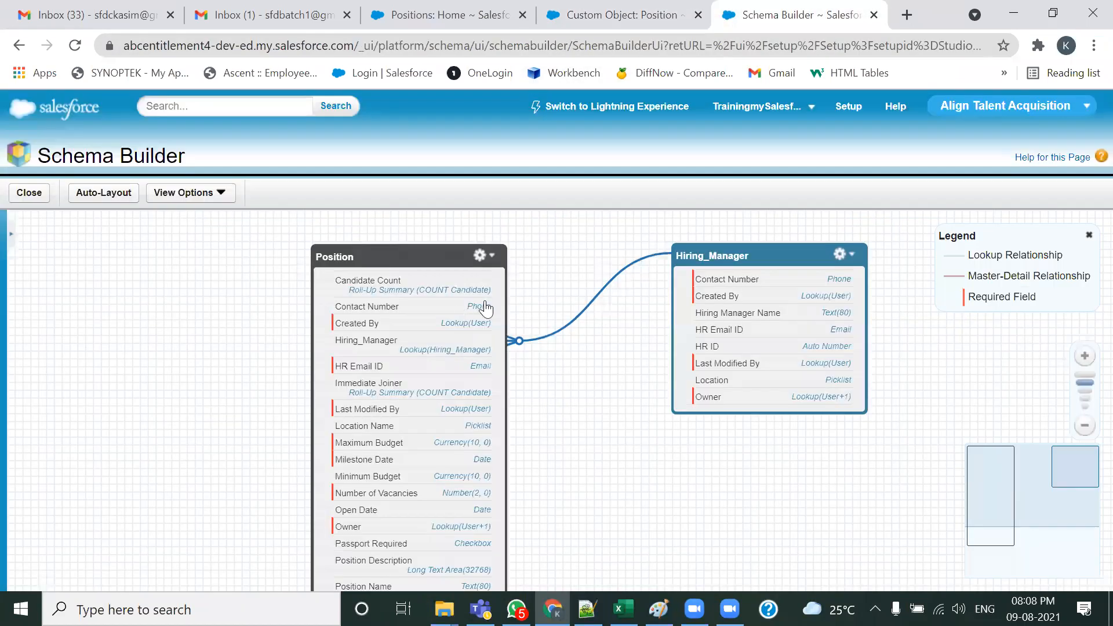
scroll(551, 458, "up", 1)
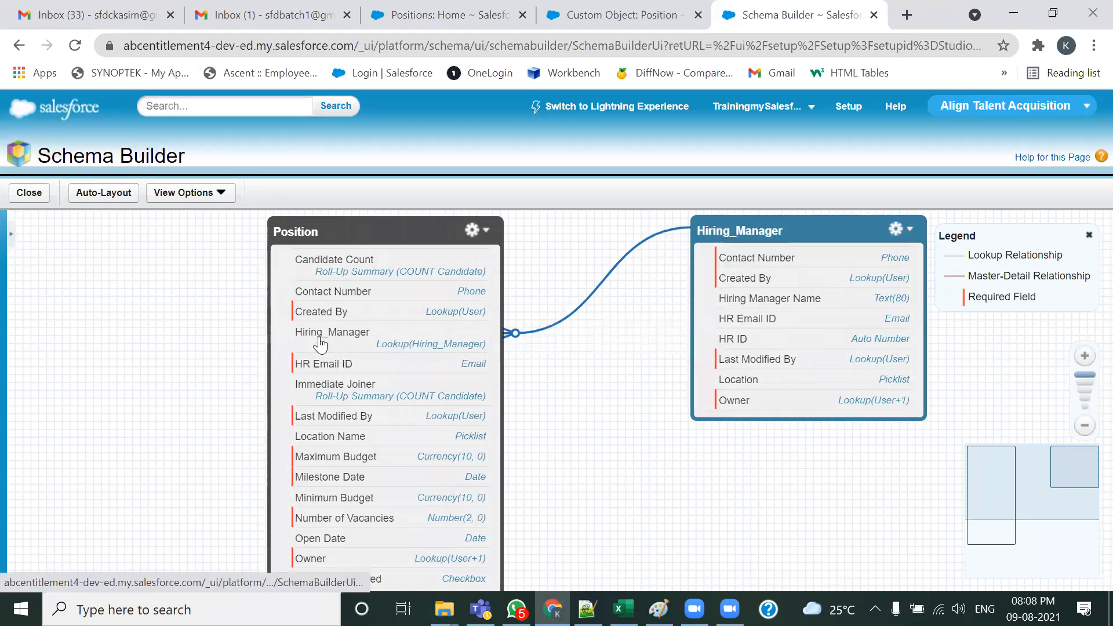
Step: Display element names in the Schema Builder diagram and move the Position__c box slightly closer to Hiring_Manager__c
left_click(214, 195)
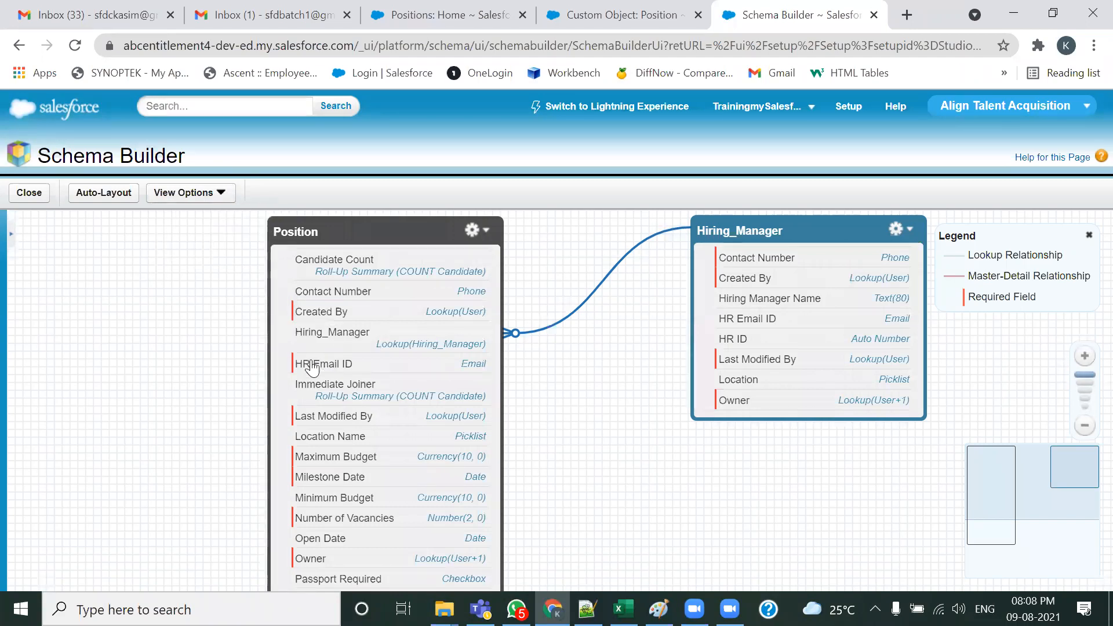
left_click(223, 192)
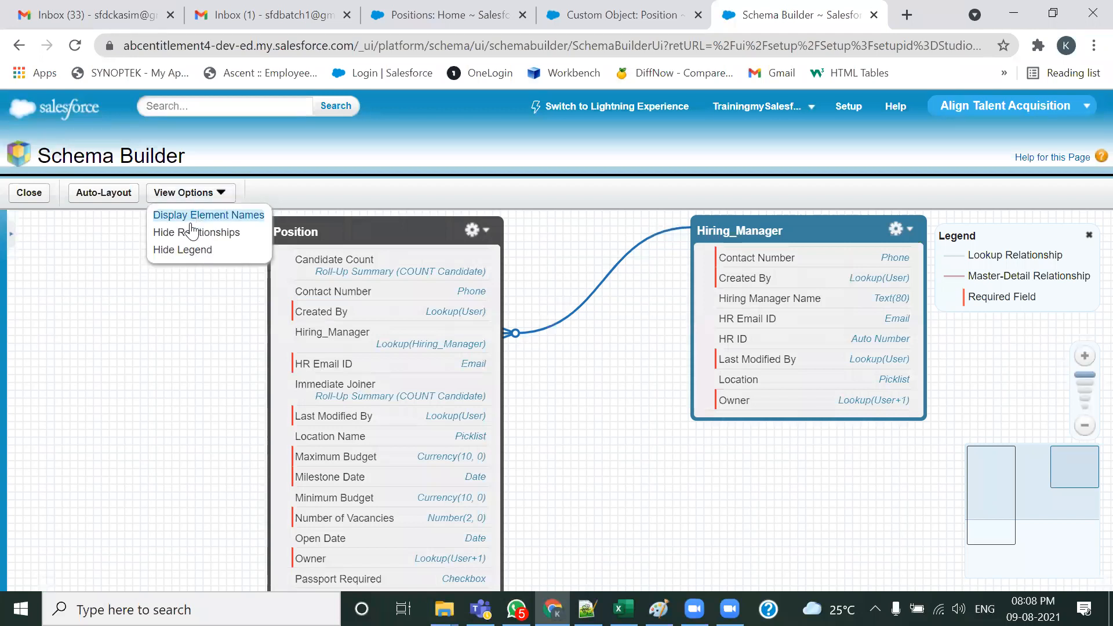
left_click(191, 216)
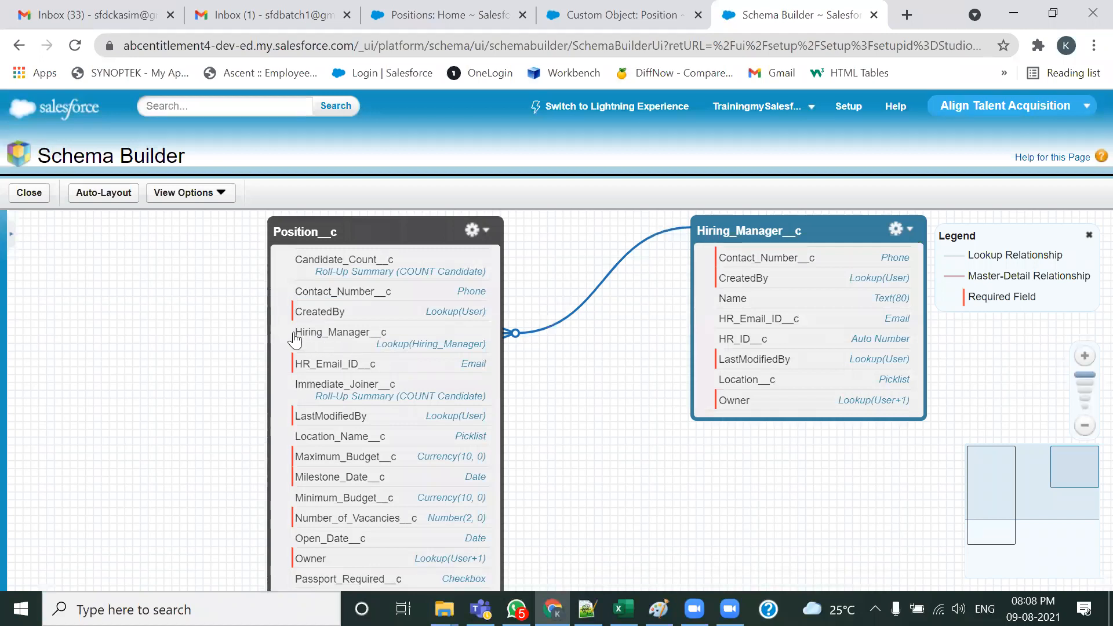
left_click_drag(295, 339, 327, 325)
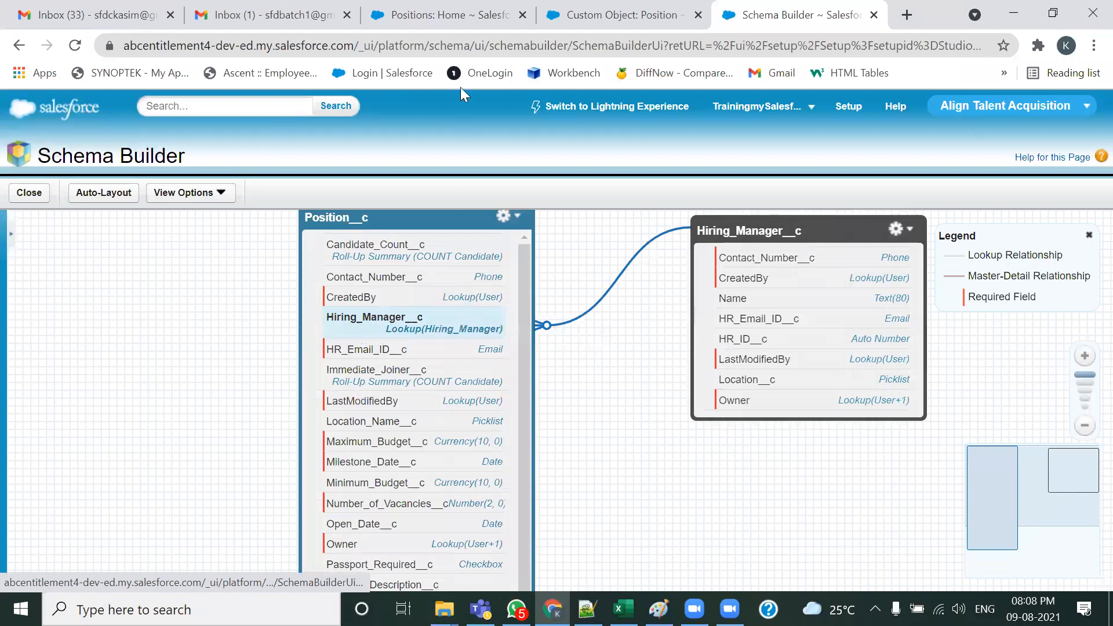
Step: Open the Position object's Hiring_Manager custom field for editing and review its field information and lookup options
left_click(446, 16)
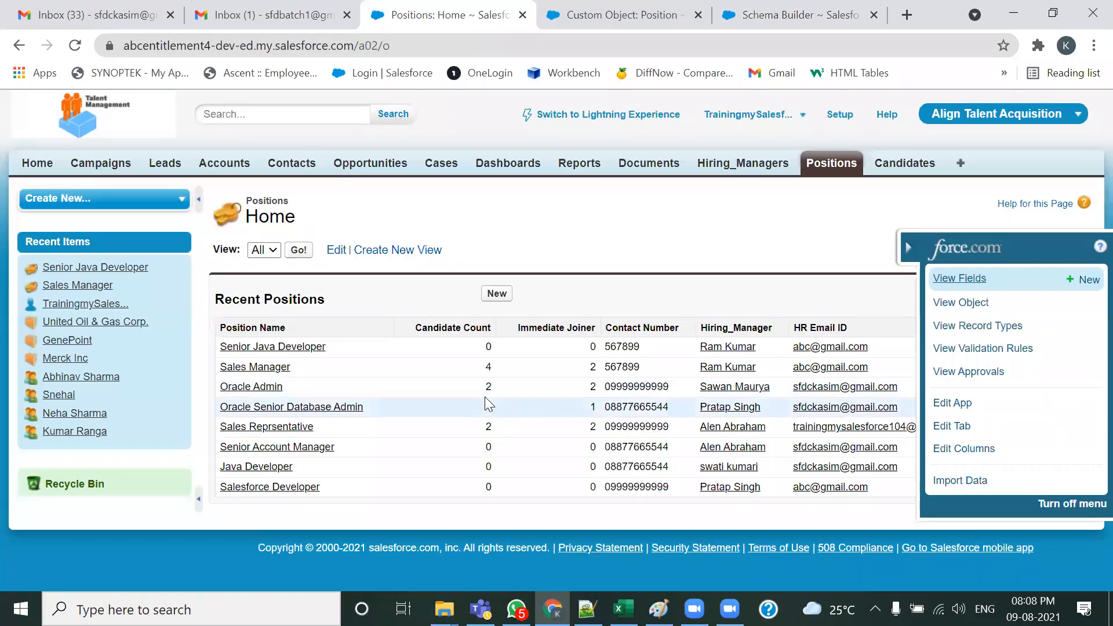
left_click(612, 23)
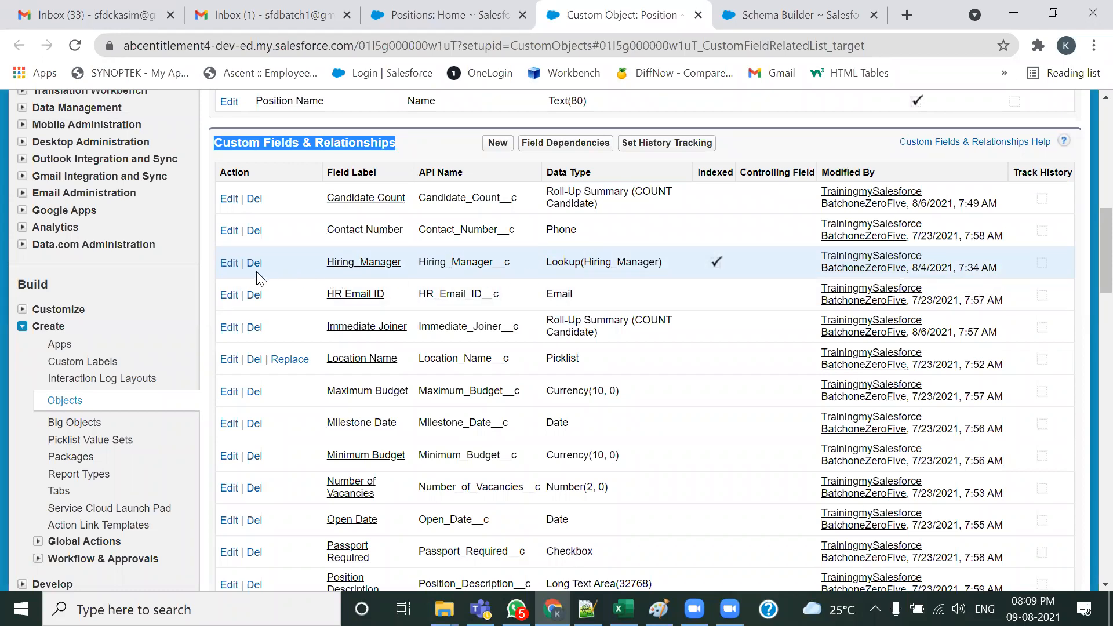
left_click(229, 264)
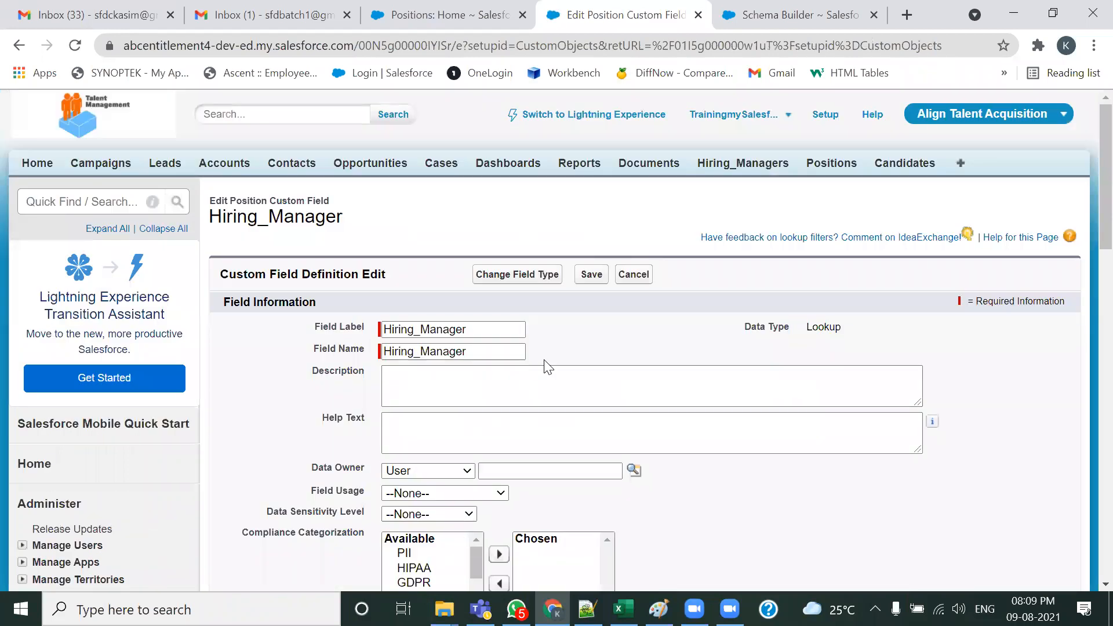
scroll(543, 366, "down", 1)
scroll(534, 298, "down", 4)
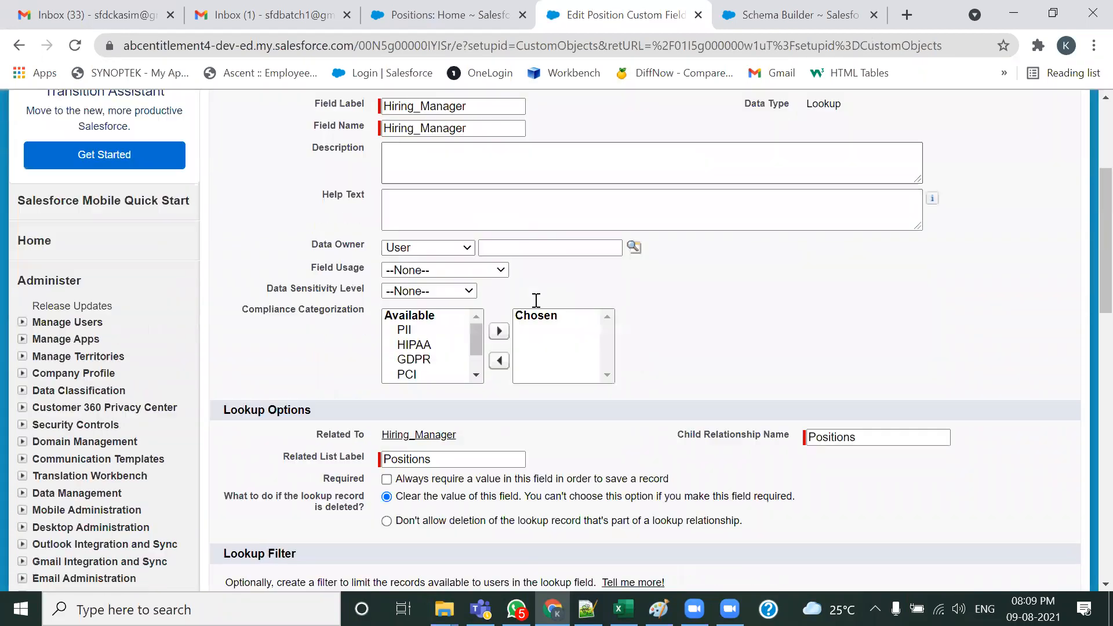
scroll(542, 300, "up", 3)
scroll(543, 300, "up", 3)
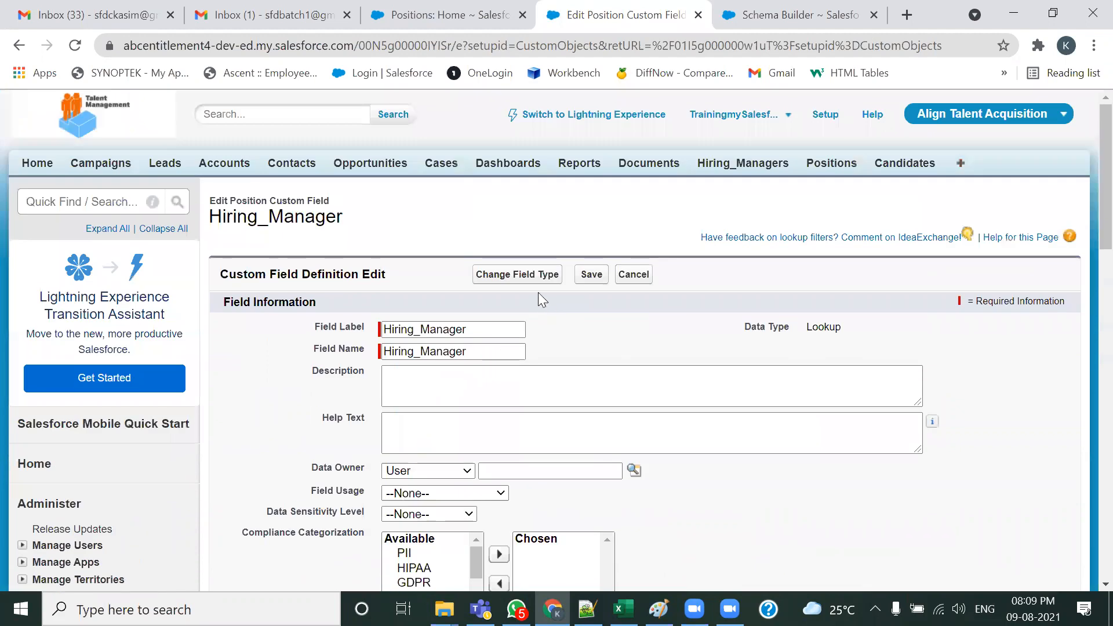
Step: Change the Hiring_Manager field's data type to Master-Detail Relationship and proceed to its label and name settings
left_click(529, 277)
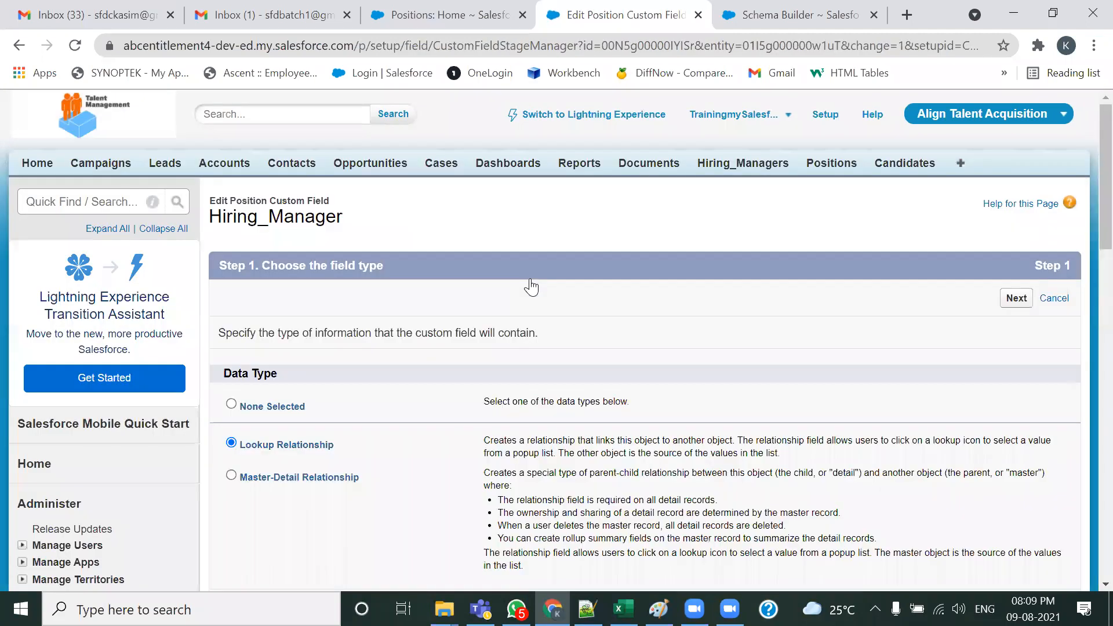
scroll(441, 307, "down", 3)
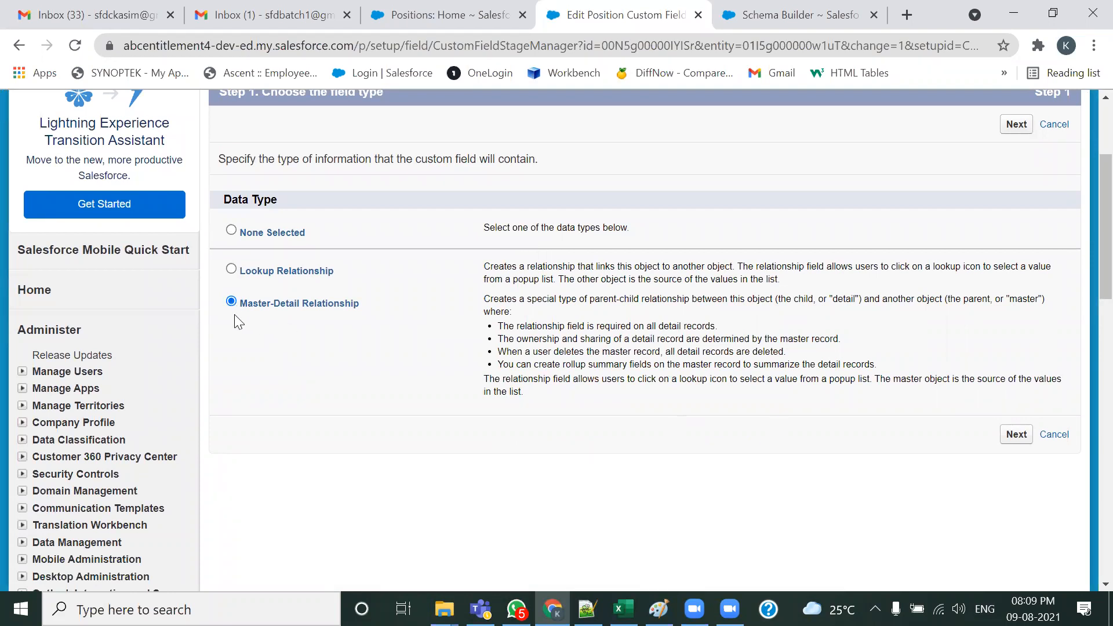
left_click(1007, 442)
Step: Accept the Hiring_Manager label, Positions child relationship name and Read/Write sharing setting, and continue to field-level security
scroll(663, 439, "down", 1)
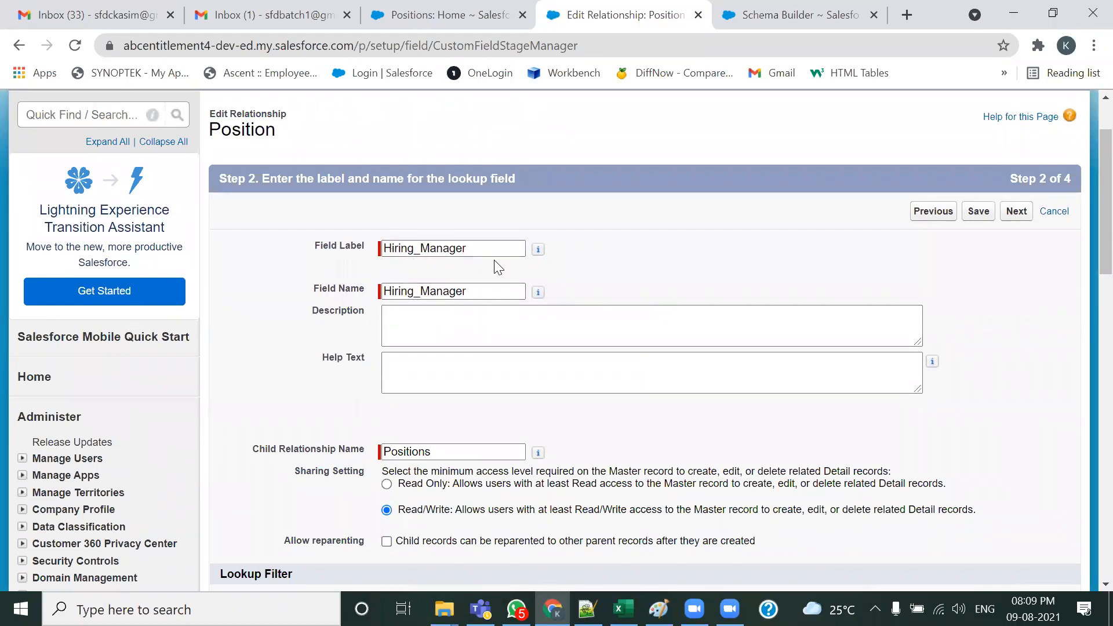
scroll(636, 290, "down", 3)
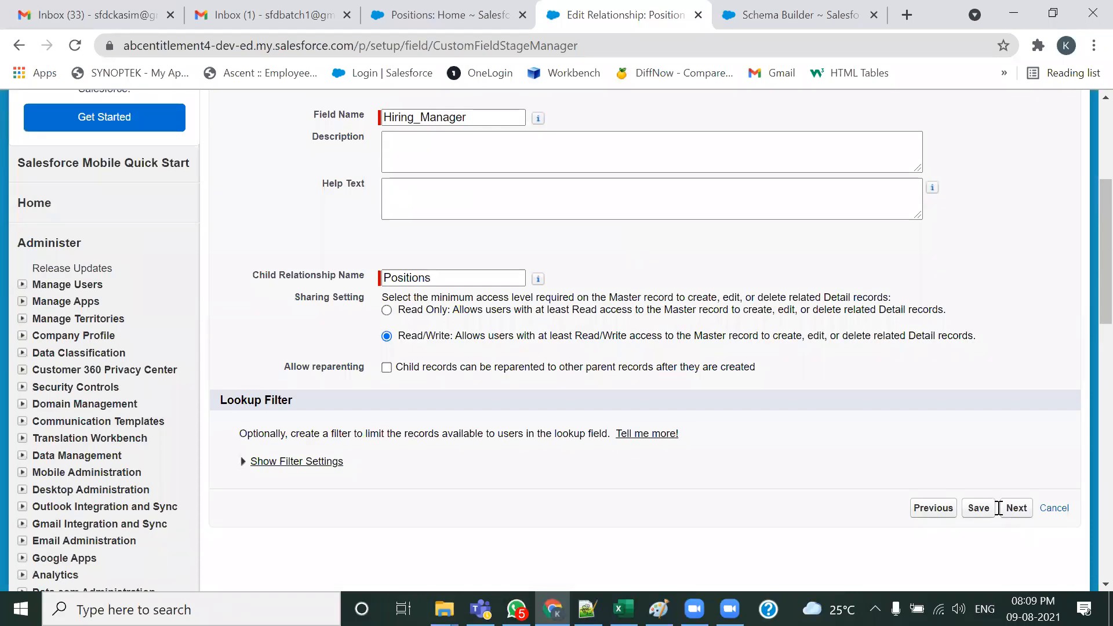
left_click(1018, 509)
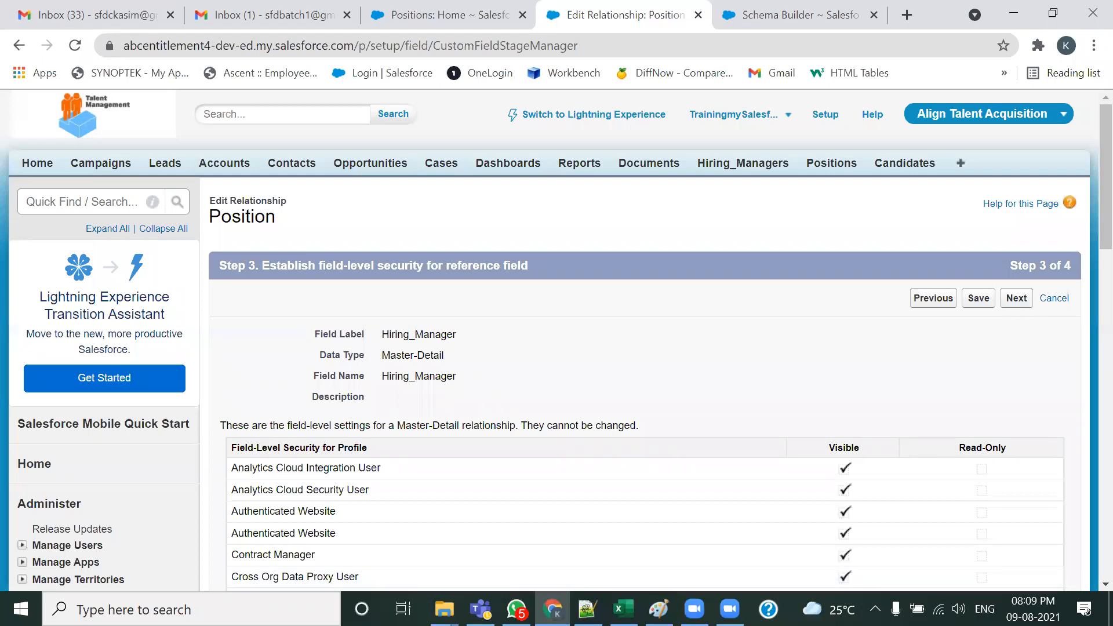
Step: Switch to WhatsApp and check the latest messages in the Salesforce Batch 105 group
left_click(694, 608)
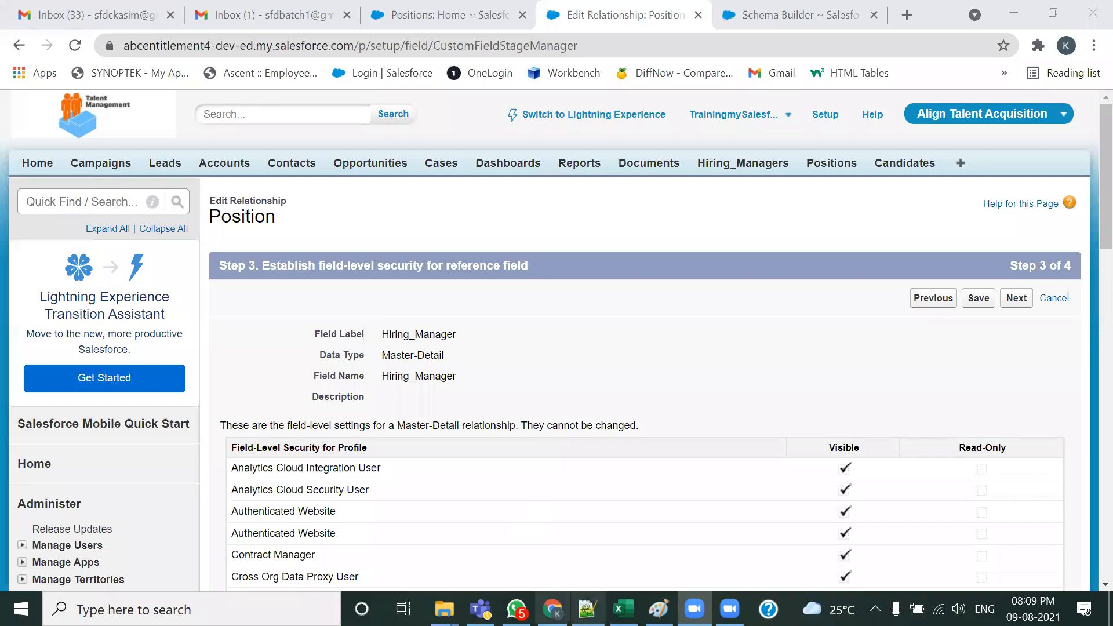
left_click(515, 608)
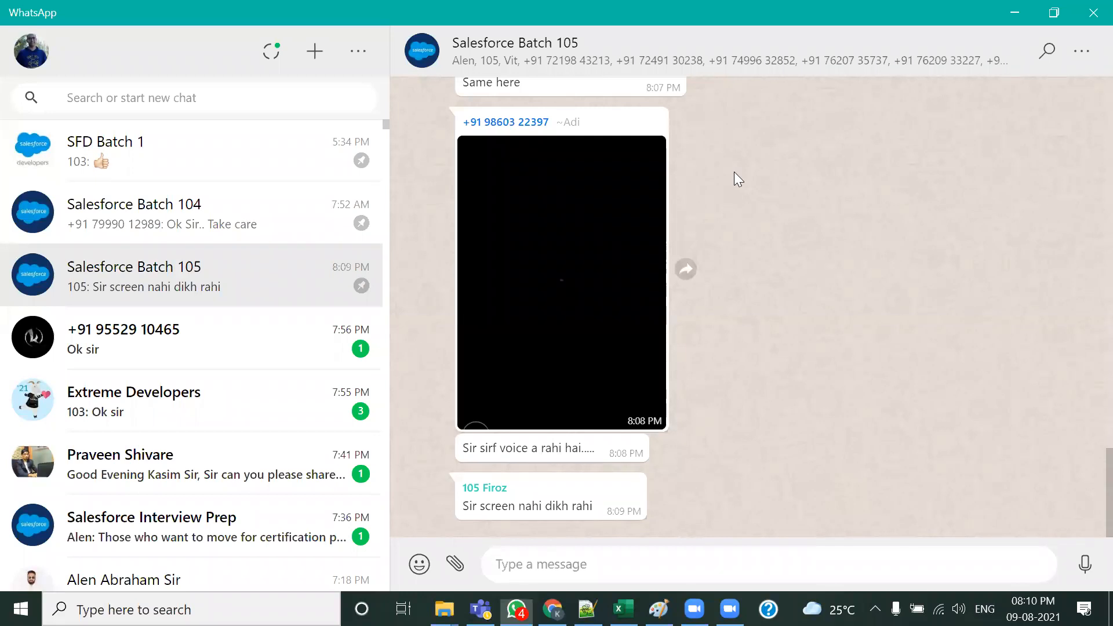
Step: Read back through the recent messages in the Salesforce Batch 105 chat
scroll(830, 392, "up", 3)
scroll(830, 392, "down", 3)
scroll(830, 393, "up", 3)
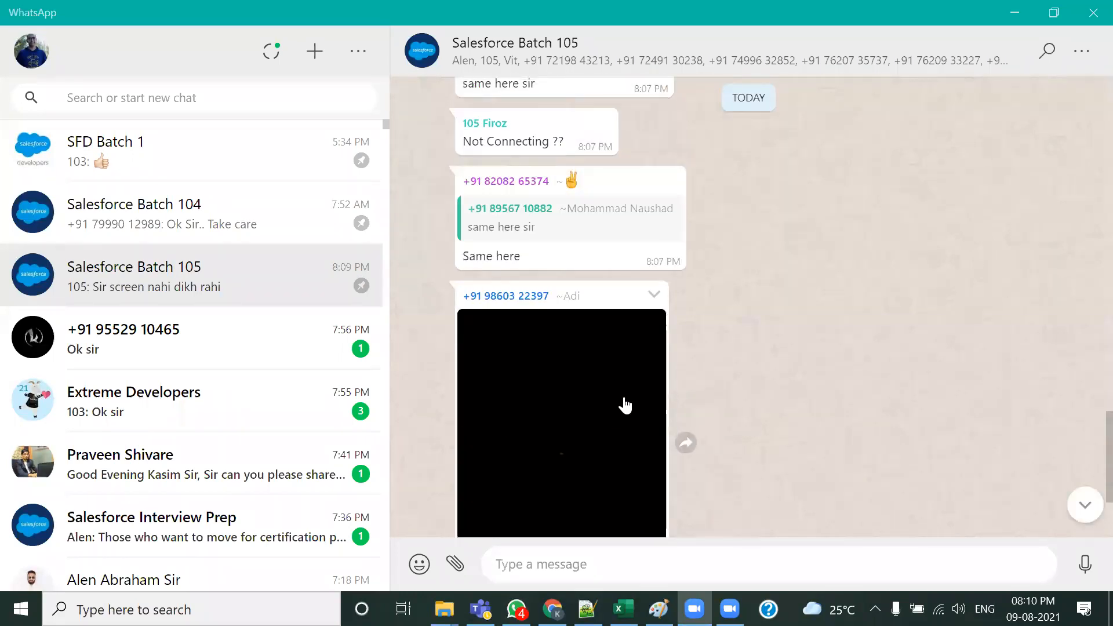
scroll(623, 405, "down", 3)
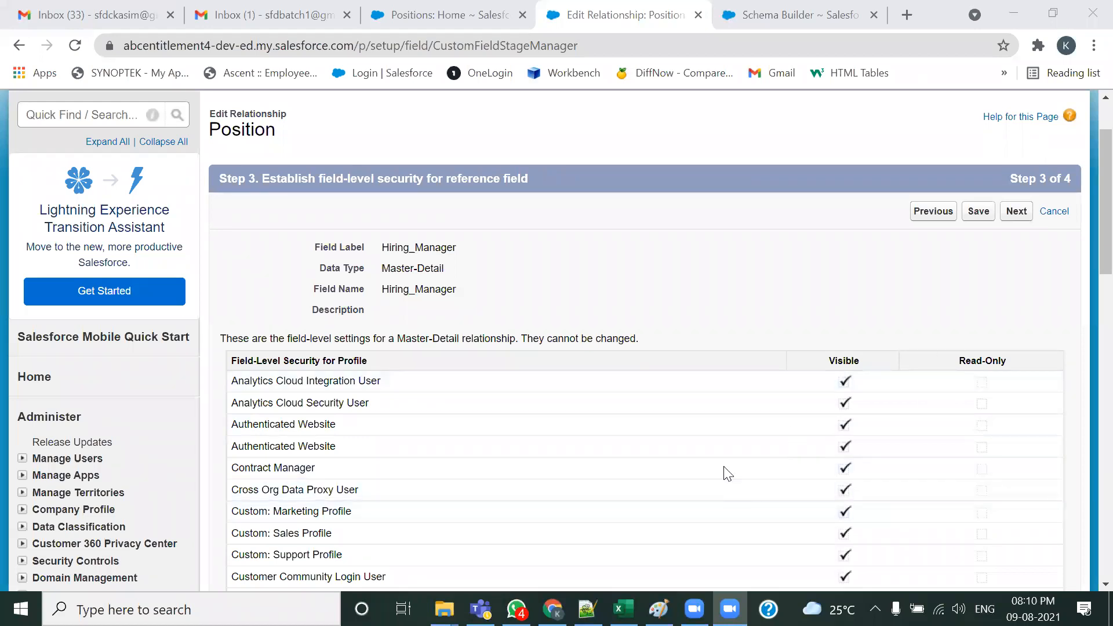
Step: Accept the Hiring_Manager field-level security settings, keep Positions as the related list label, and save the master-detail relationship
scroll(827, 339, "down", 2)
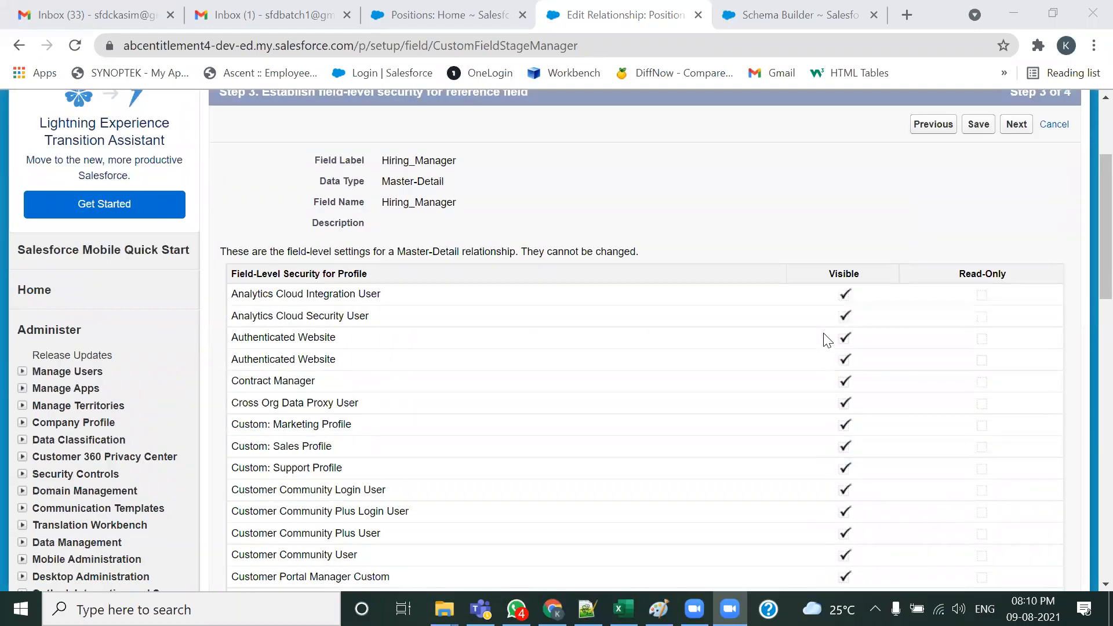
scroll(825, 338, "up", 2)
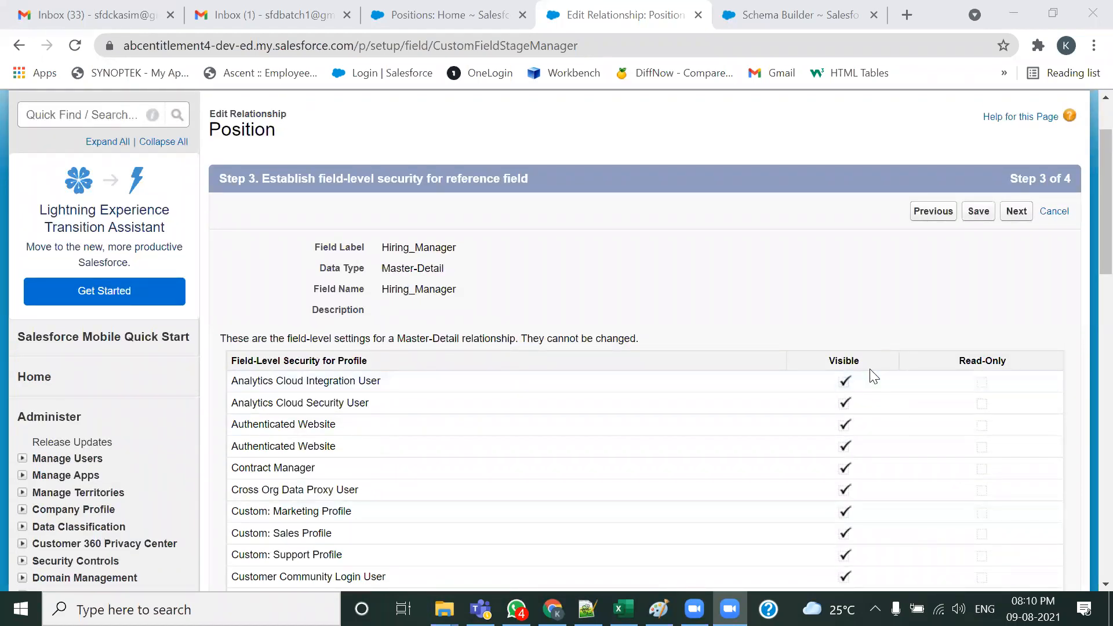
left_click(1015, 211)
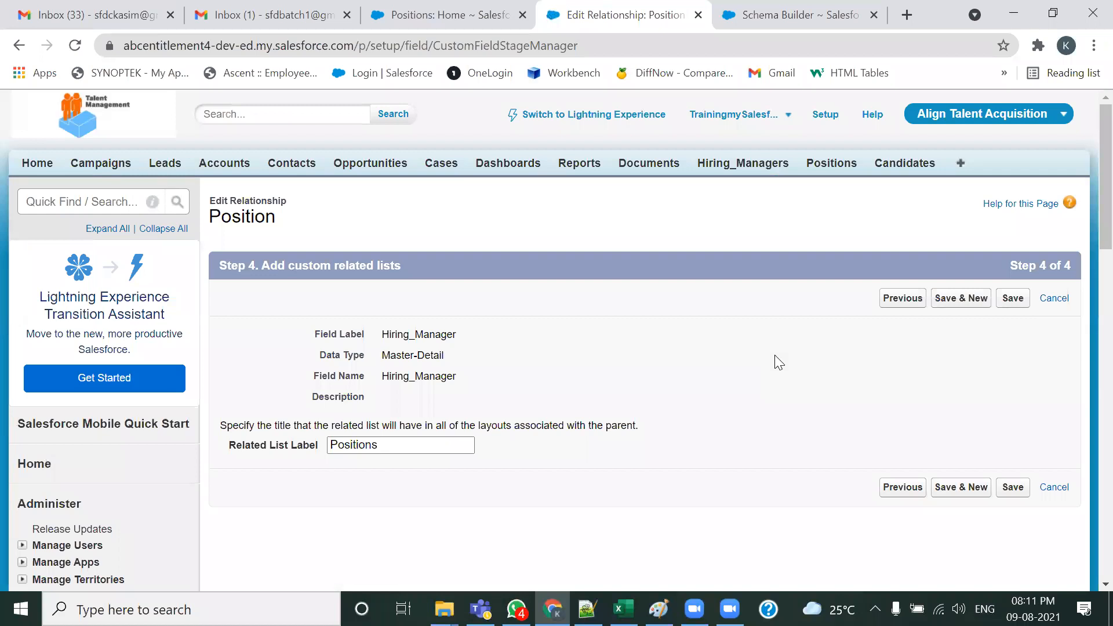
left_click(1013, 298)
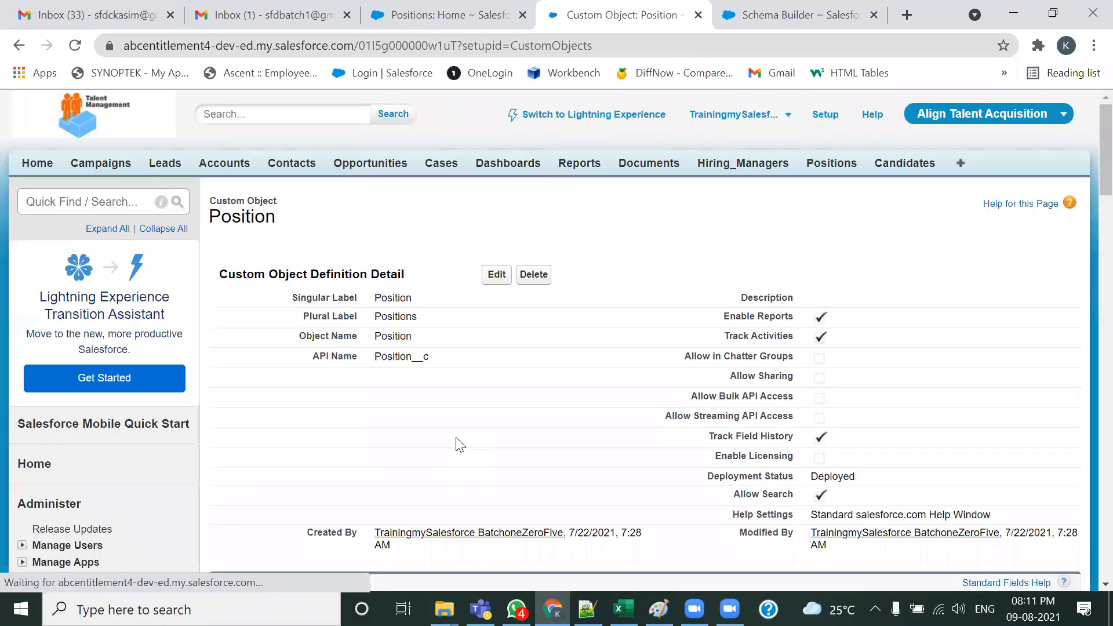
Step: Check Hiring_Manager's data type among Position's custom fields, and inspect the Position__c to Hiring_Manager__c relationship in a refreshed Schema Builder with both boxes repositioned
scroll(461, 445, "down", 8)
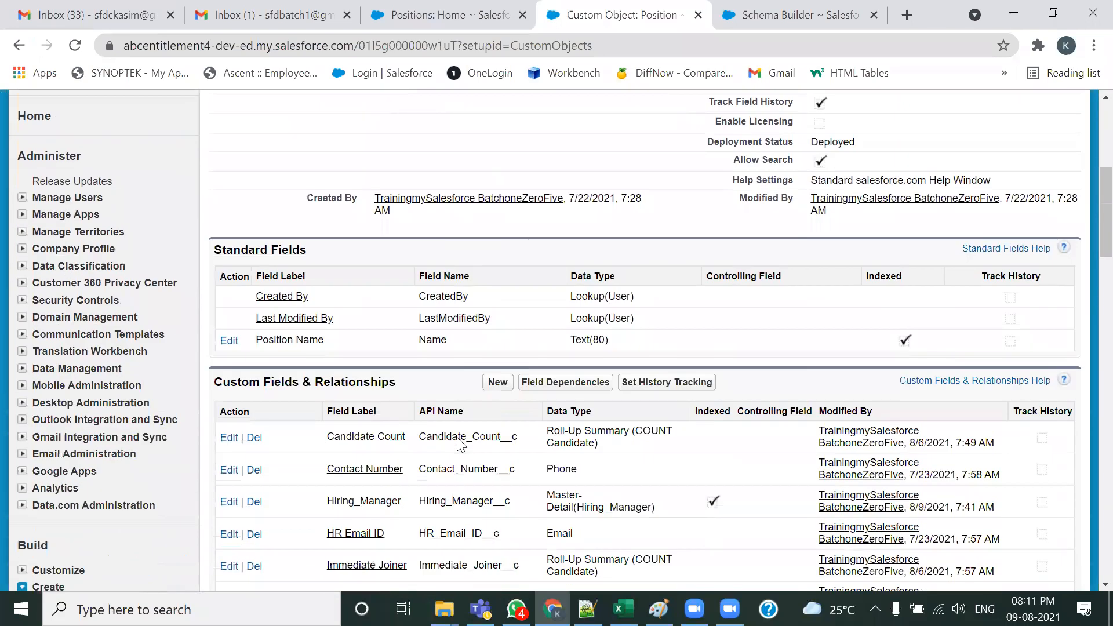
left_click_drag(654, 418, 543, 407)
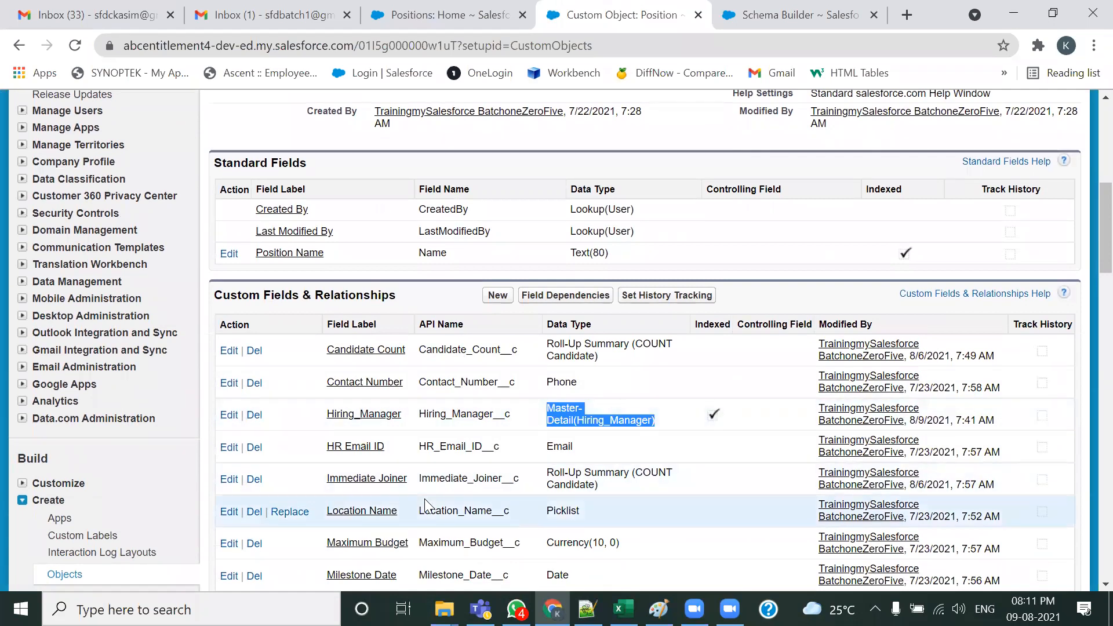
left_click(753, 11)
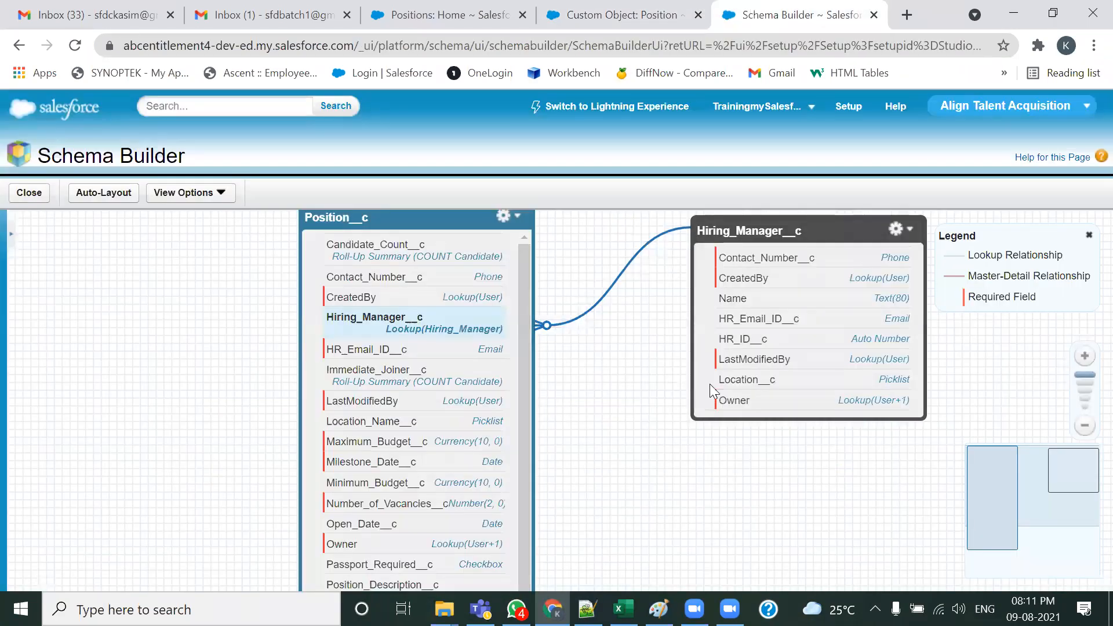
left_click(75, 45)
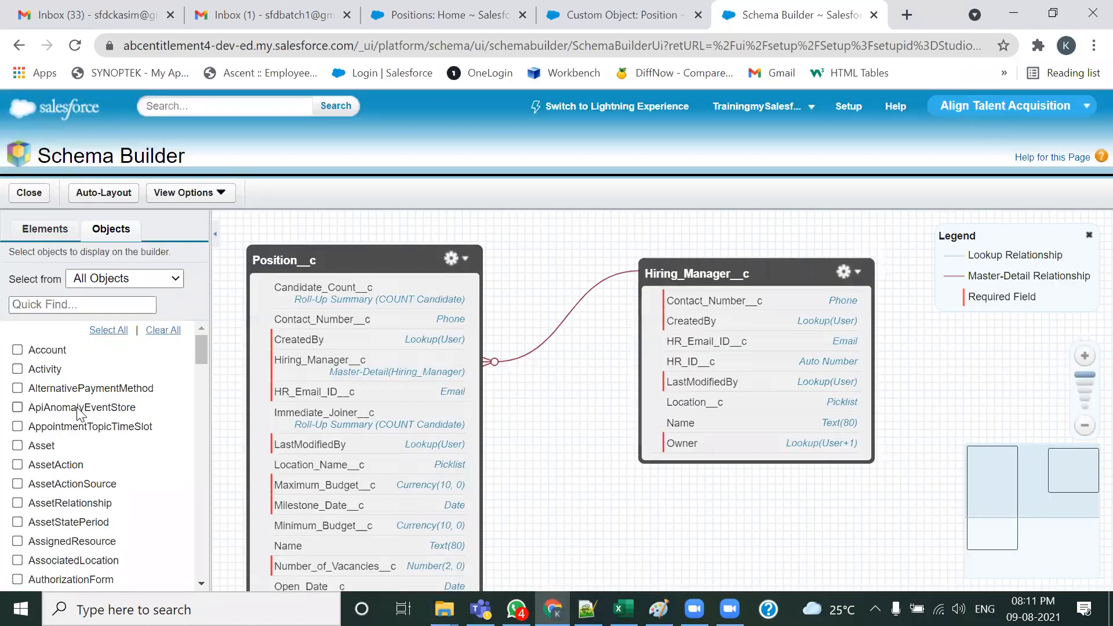
left_click_drag(707, 279, 752, 268)
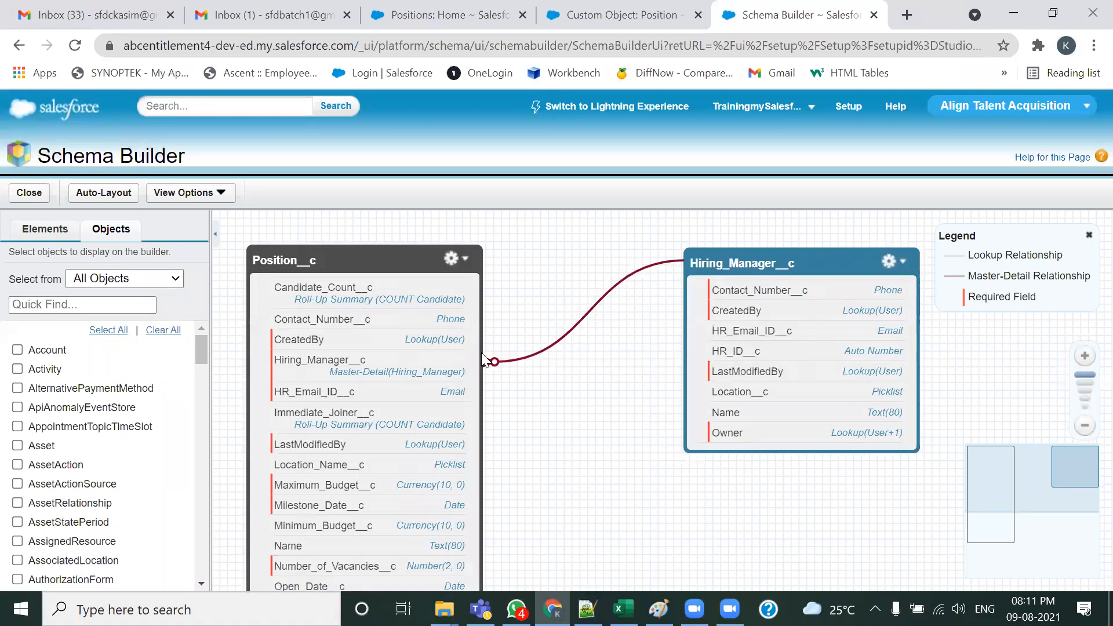
mouse_move(529, 366)
left_click_drag(365, 254, 420, 271)
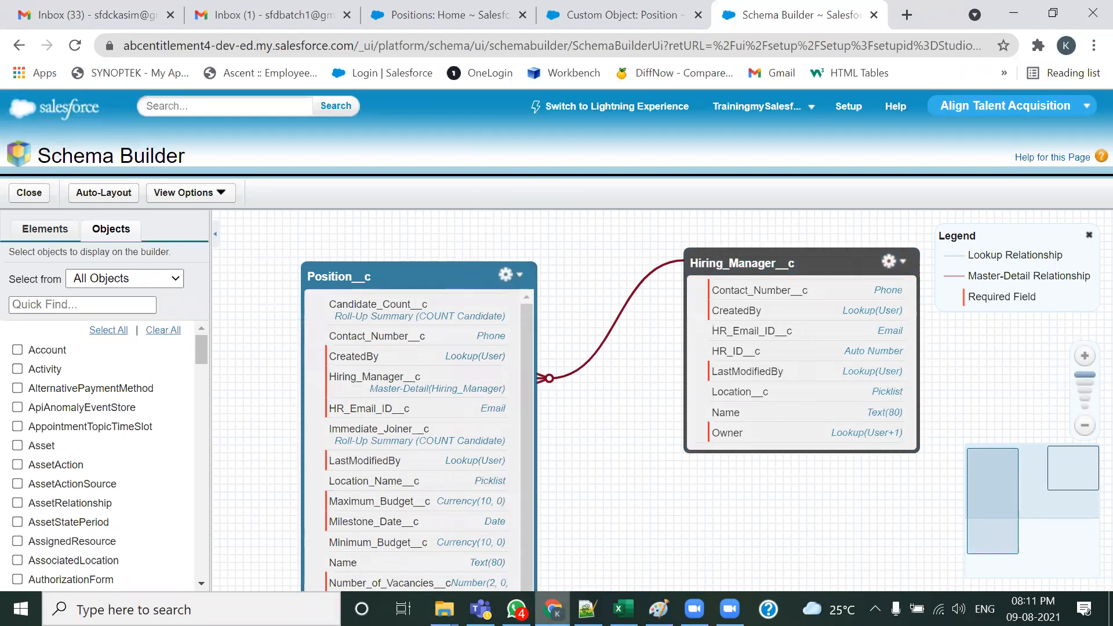
Step: Switch to the 105-Admin.txt notes in Notepad++ and review Step 1, highlighting the Hiring_Manager parent object and the COUNT() function
left_click(587, 608)
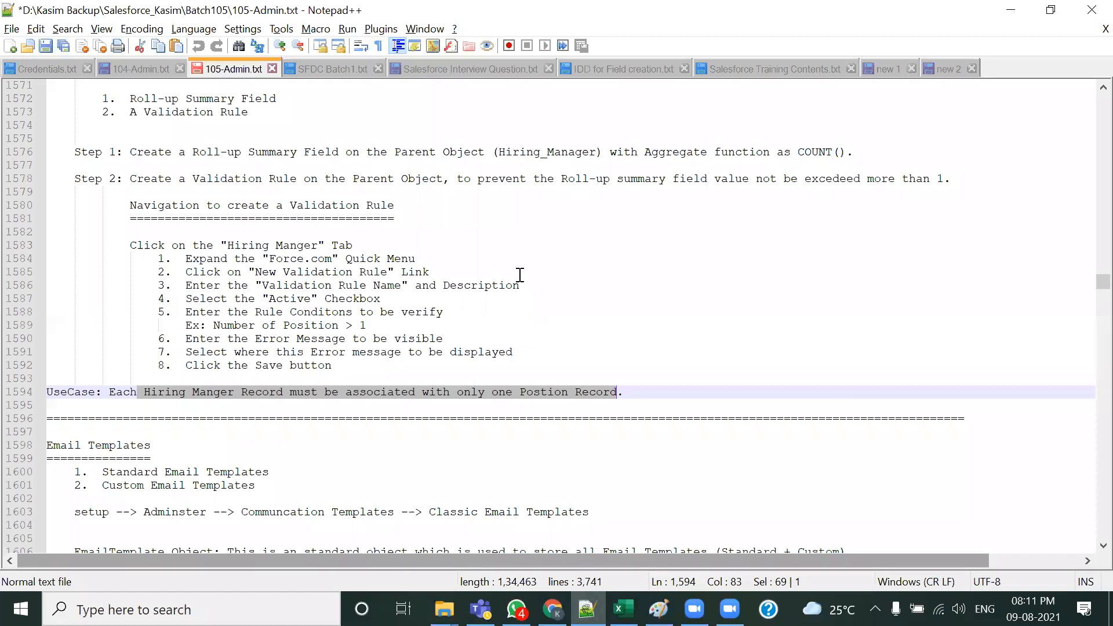
scroll(520, 275, "up", 1)
scroll(520, 302, "down", 3)
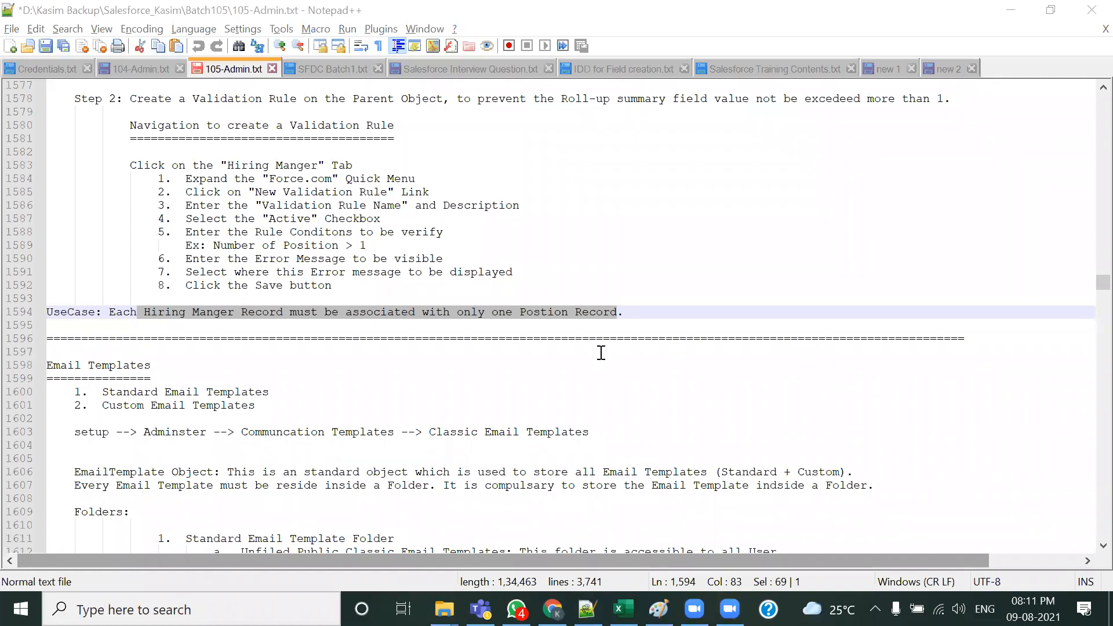
scroll(601, 353, "up", 3)
left_click_drag(389, 191, 590, 191)
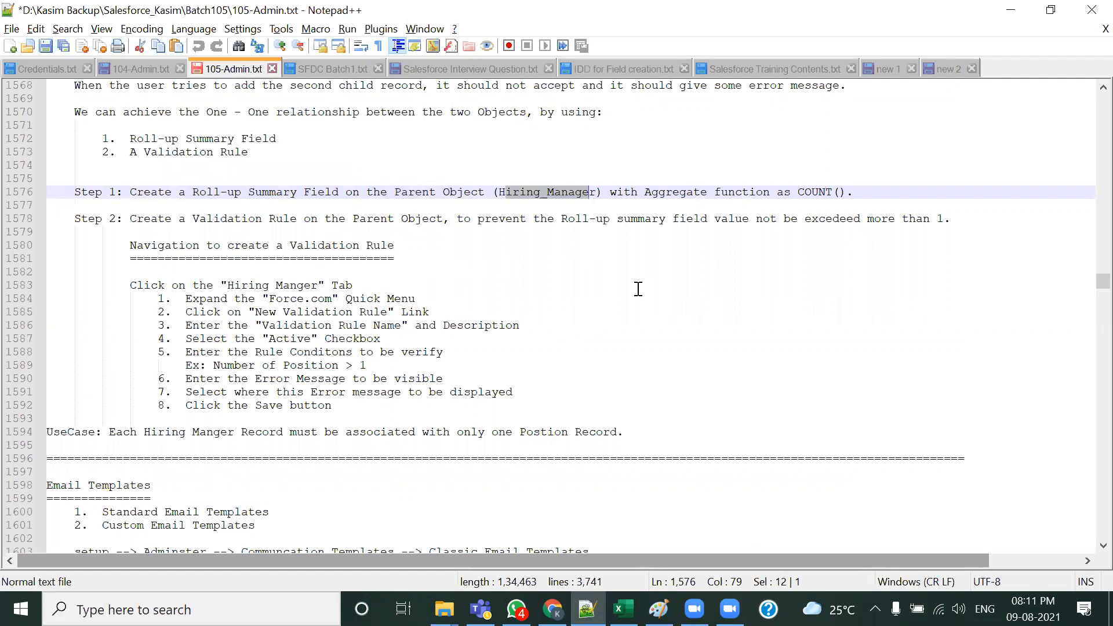
left_click_drag(797, 191, 846, 191)
Step: Switch back to Salesforce in Chrome and start a new custom field on the Hiring_Manager object from its home page
left_click(552, 609)
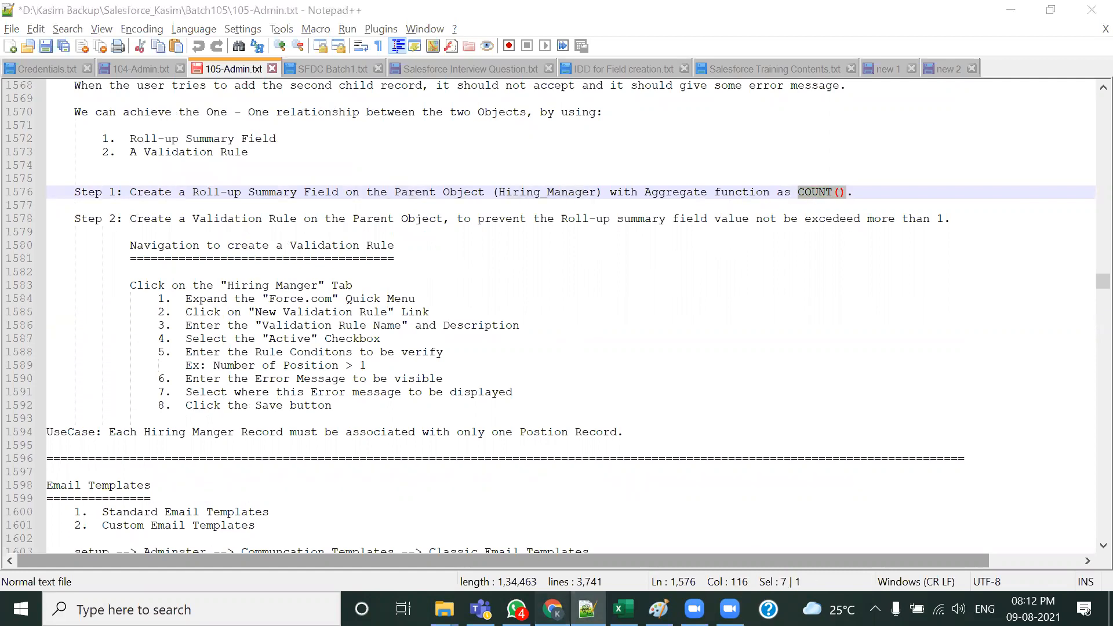
left_click(607, 22)
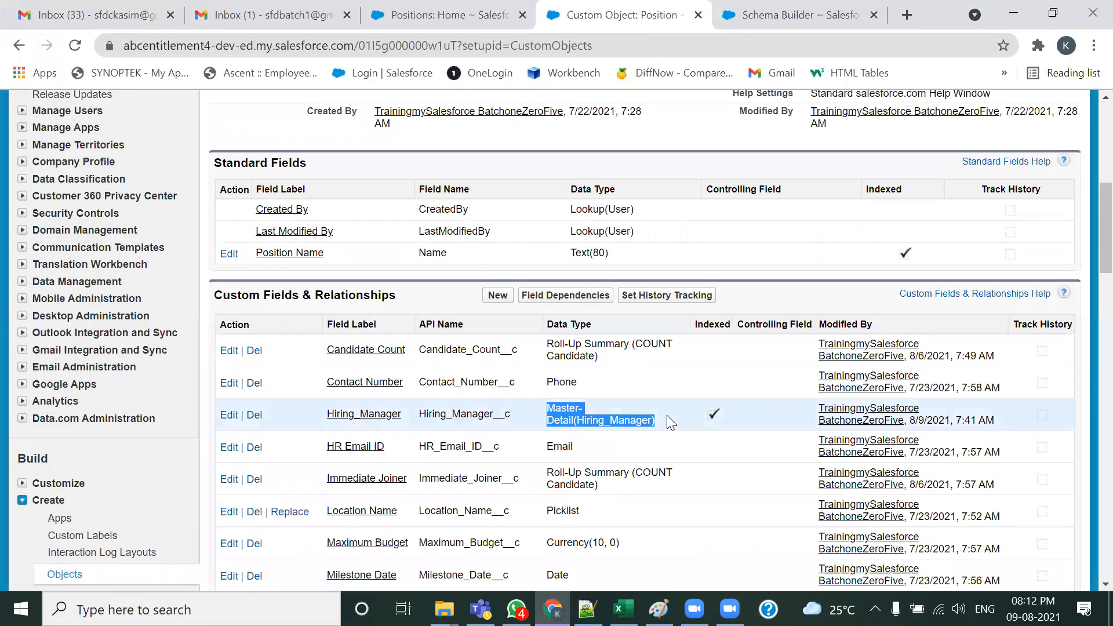
left_click(763, 165)
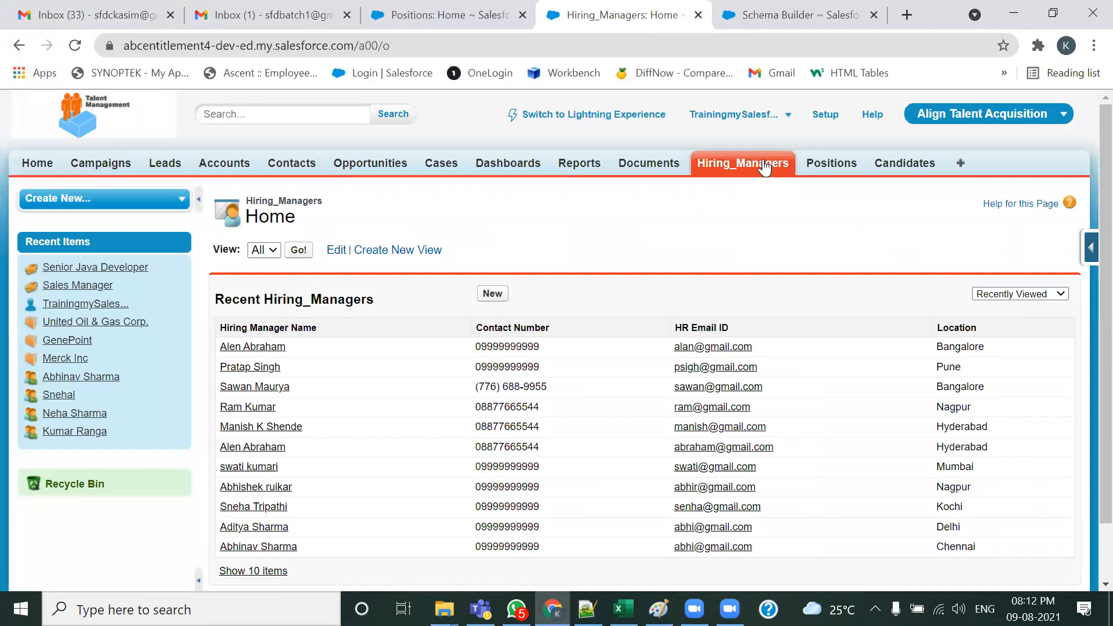
left_click(1087, 242)
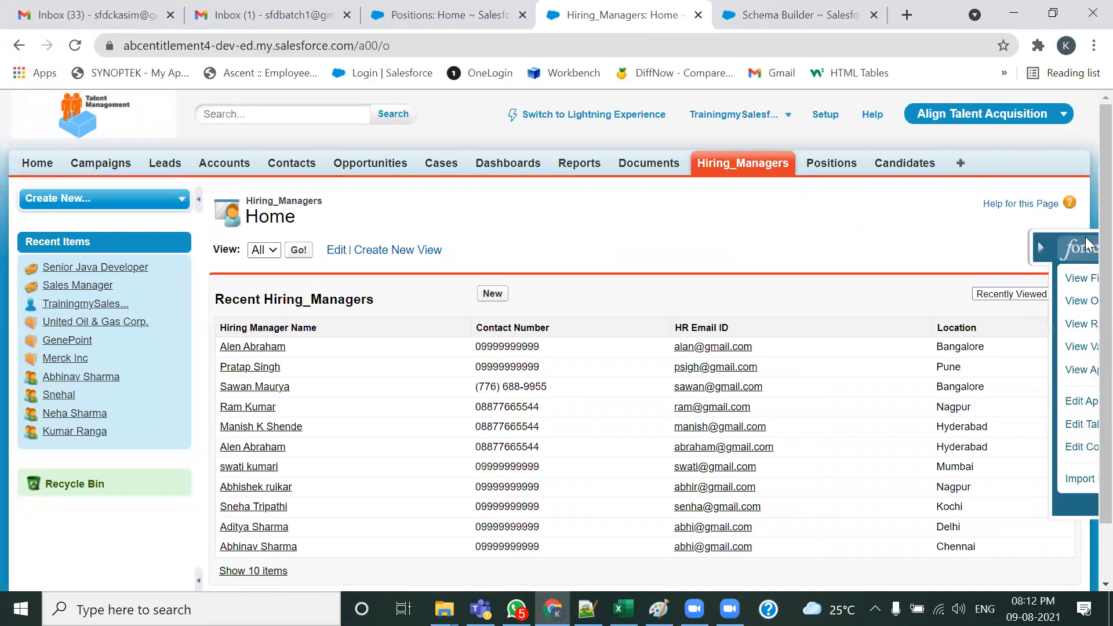
mouse_move(929, 278)
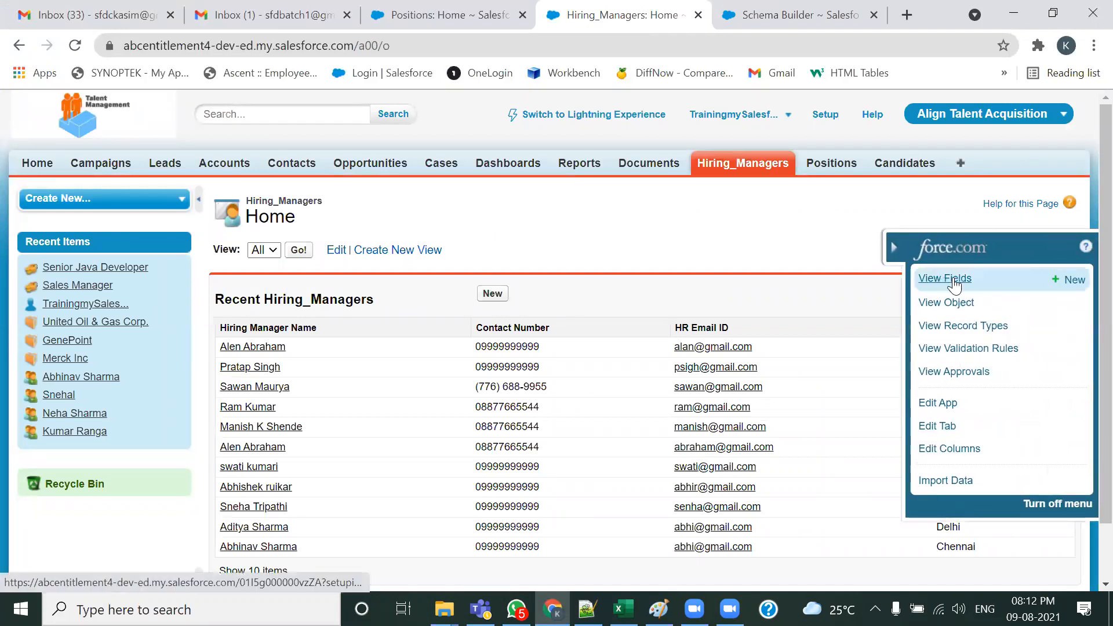
left_click(1071, 281)
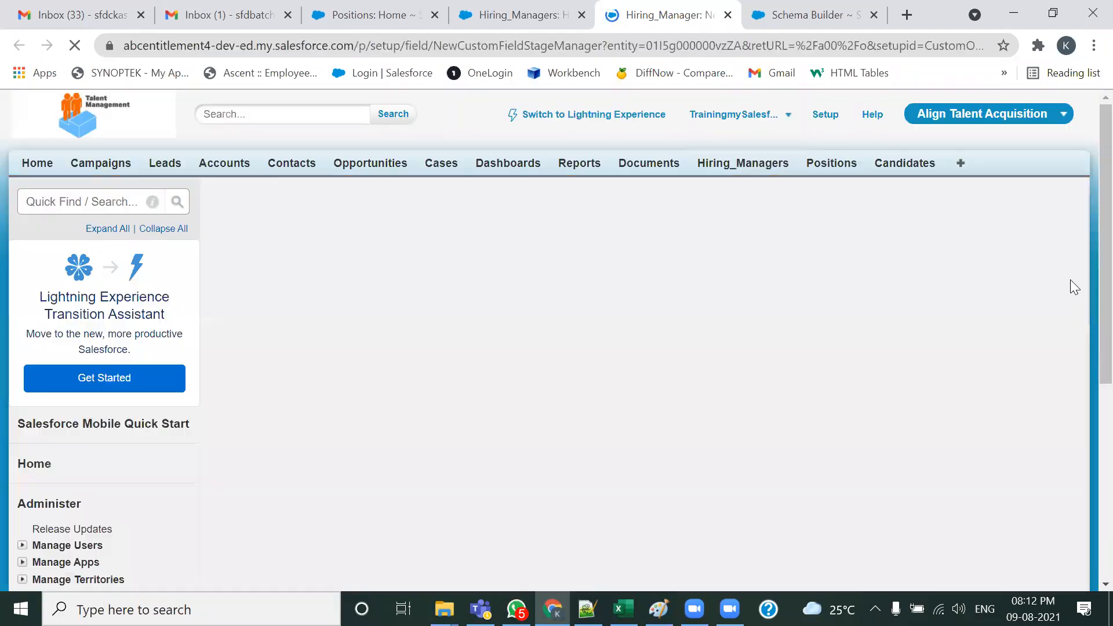
Step: Choose Roll-Up Summary as the new field's data type and proceed to the field details
scroll(560, 292, "down", 3)
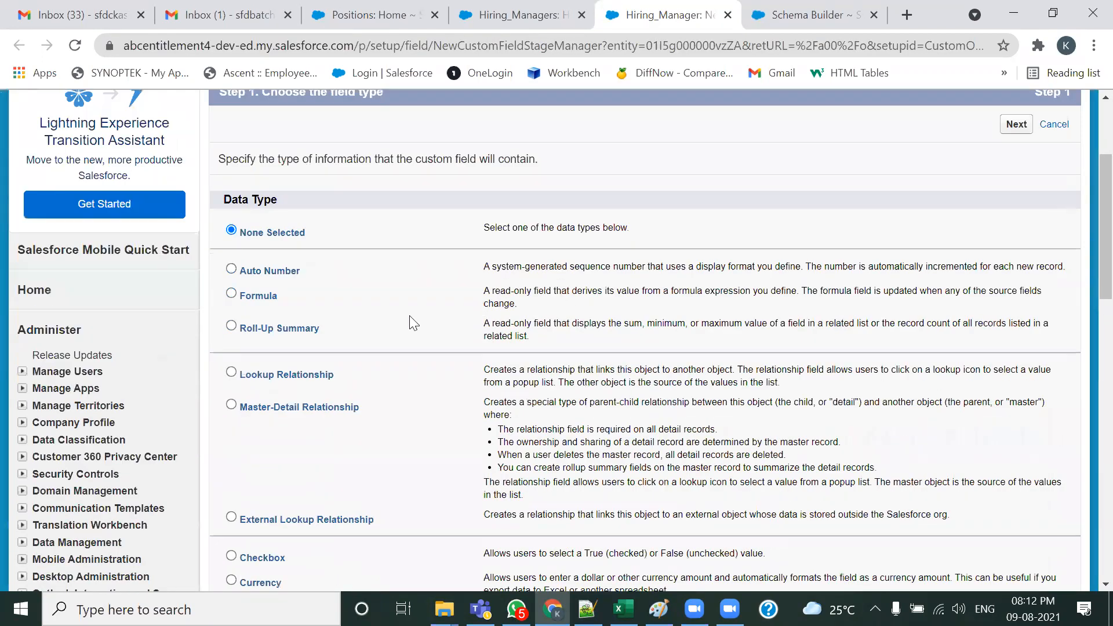
left_click(231, 325)
scroll(576, 378, "down", 1)
scroll(1008, 219, "up", 2)
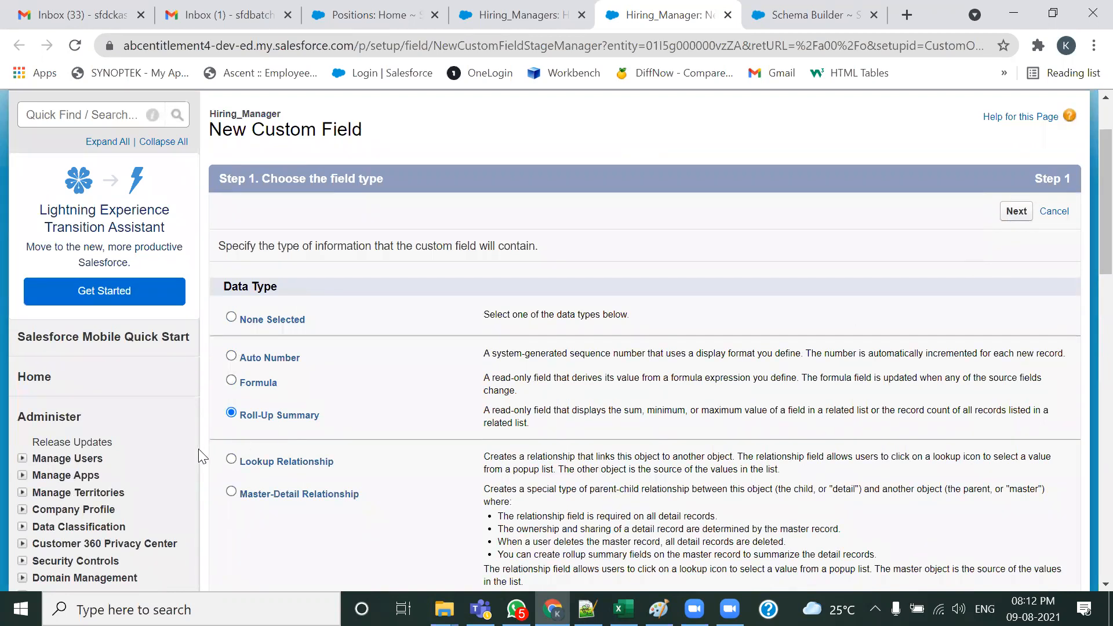
left_click(1015, 212)
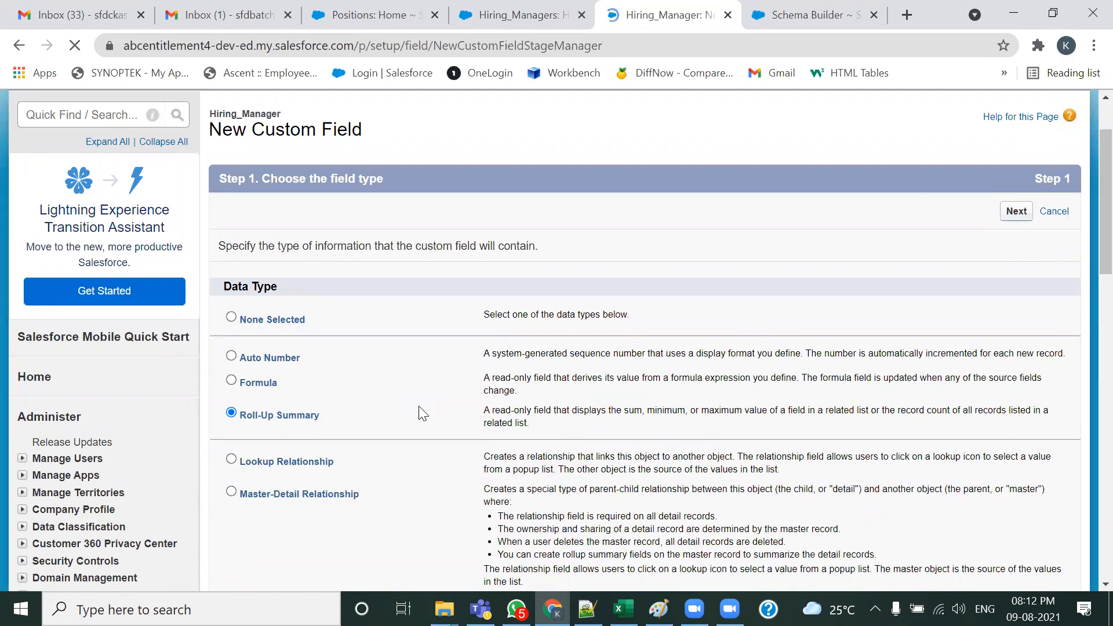
Step: Label the roll-up field Allotted Position with the field name Allotted_Position, and continue to the summary calculation
left_click(441, 336)
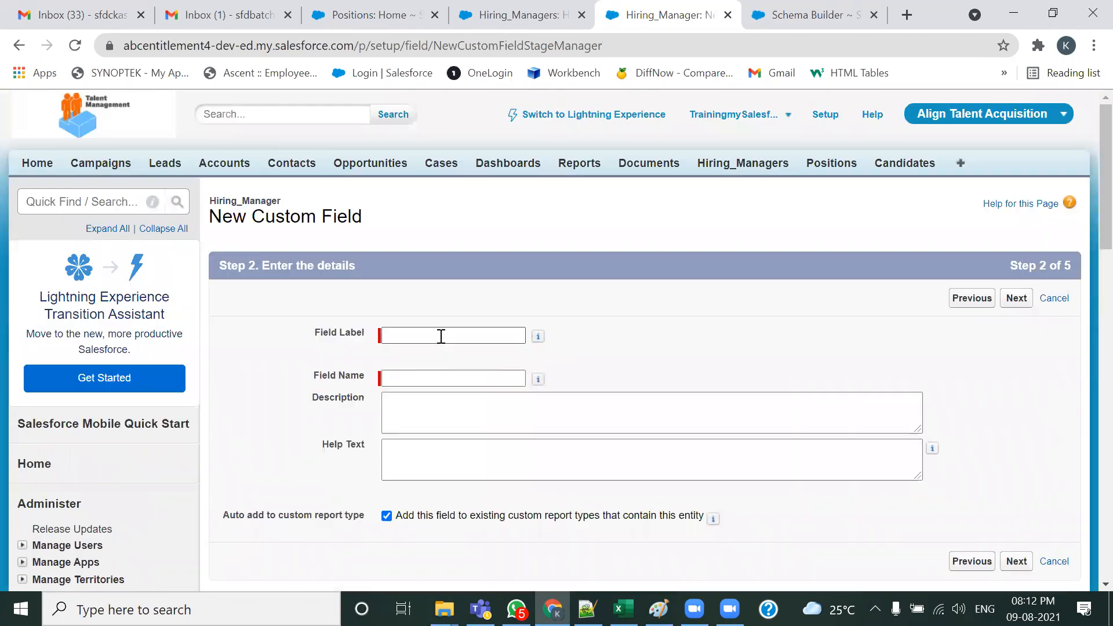
left_click(441, 336)
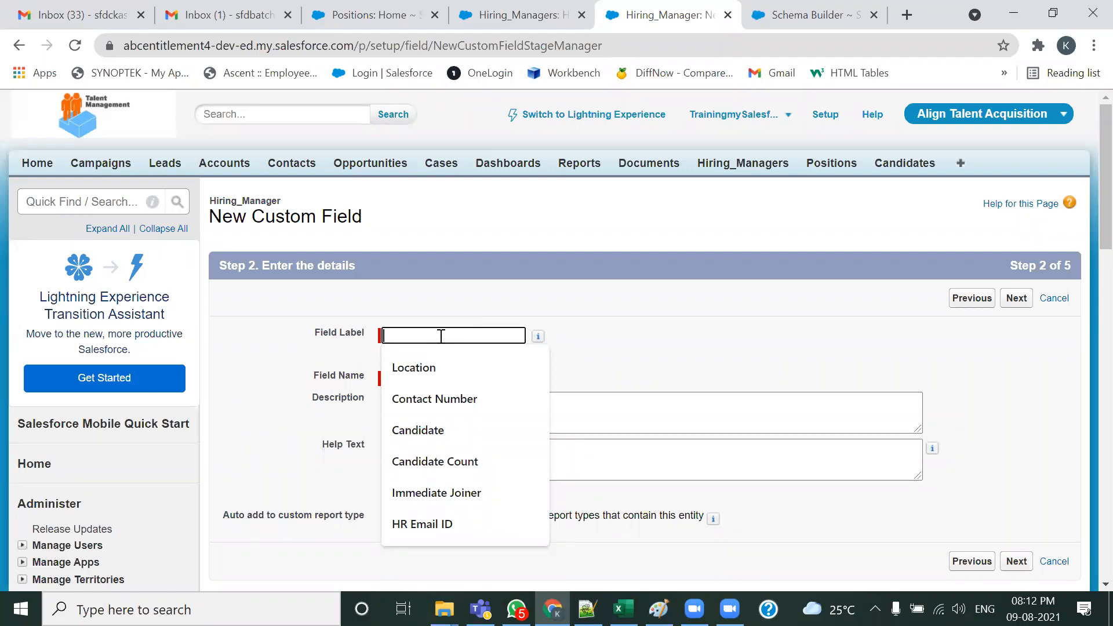
type("Alloa")
key("BackSpace")
type("ted P")
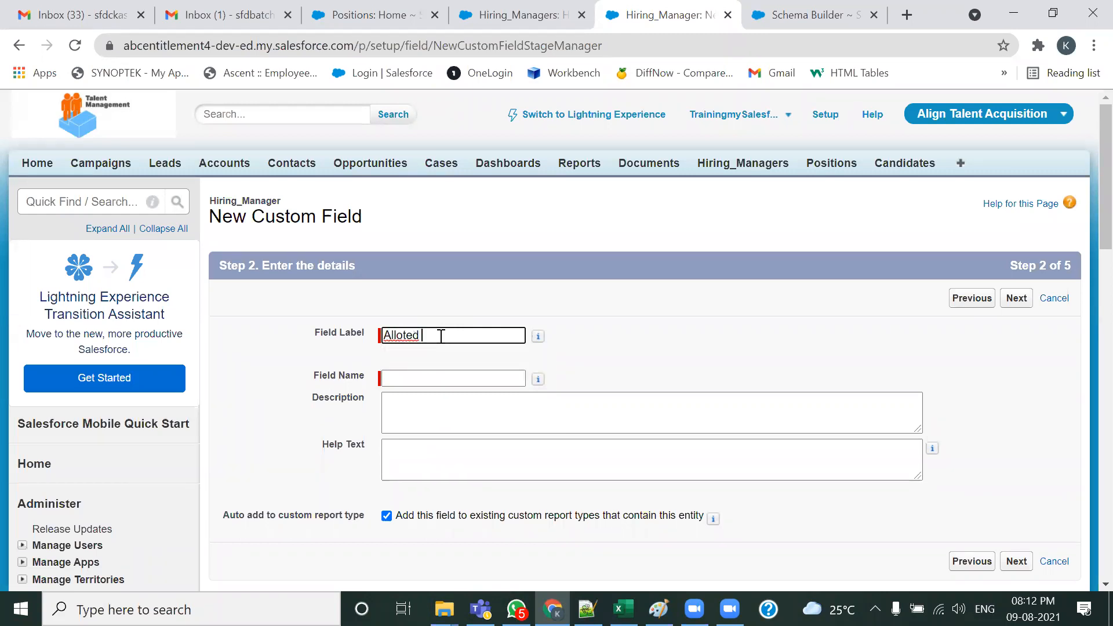
right_click(400, 332)
left_click(410, 346)
type("ositon")
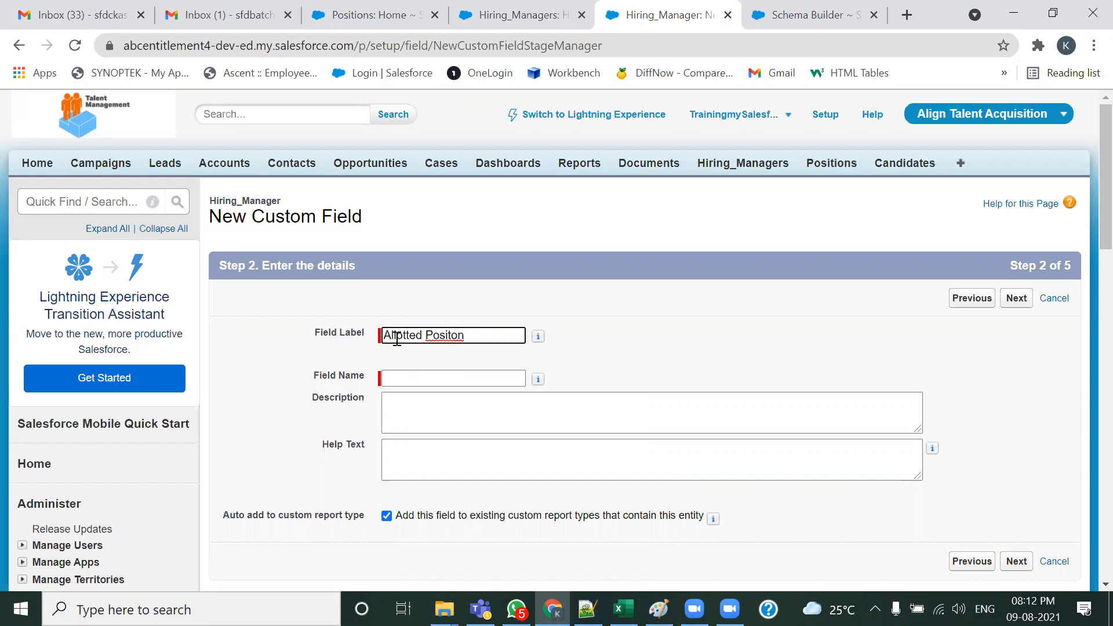
right_click(441, 336)
left_click(478, 351)
key("Tab")
scroll(653, 390, "down", 1)
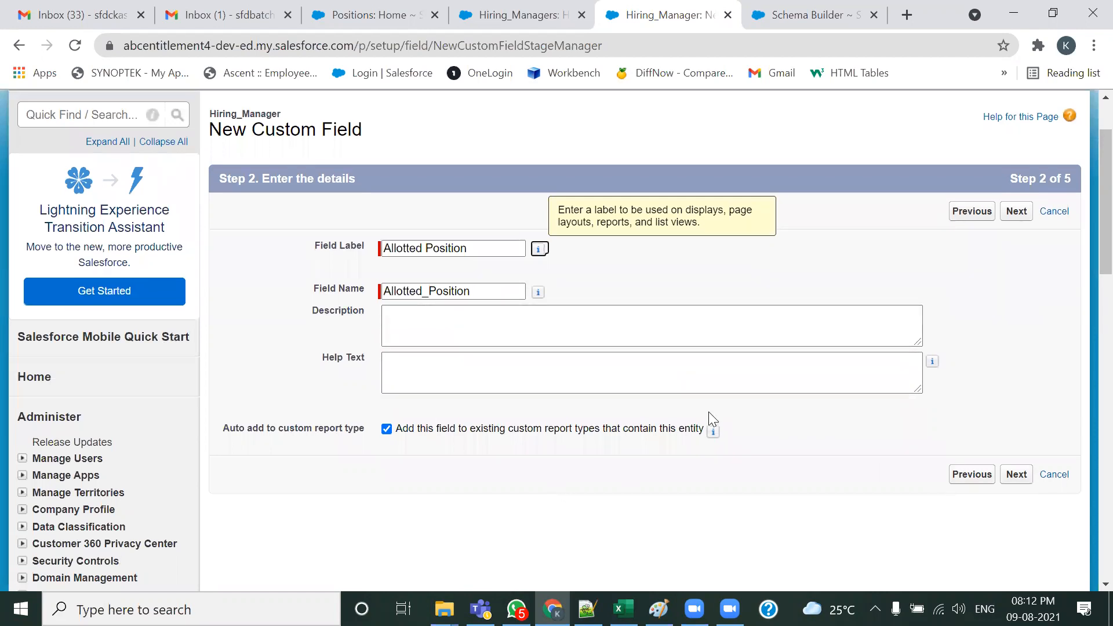
left_click(1016, 215)
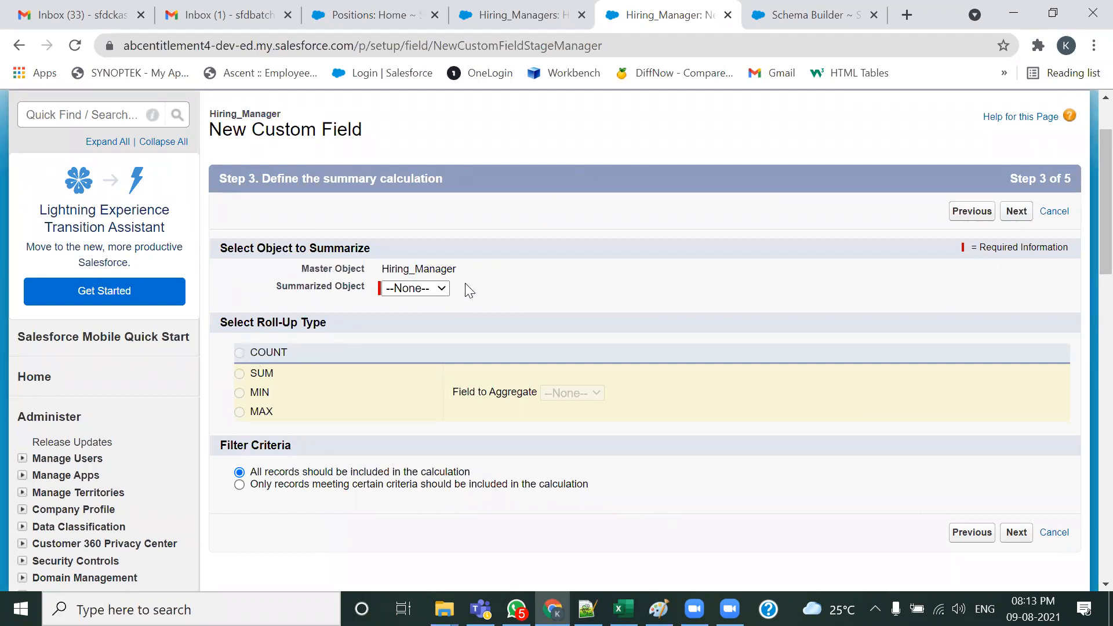
Step: Define the roll-up as a COUNT of Positions with all records included, and continue to field-level security
left_click(447, 286)
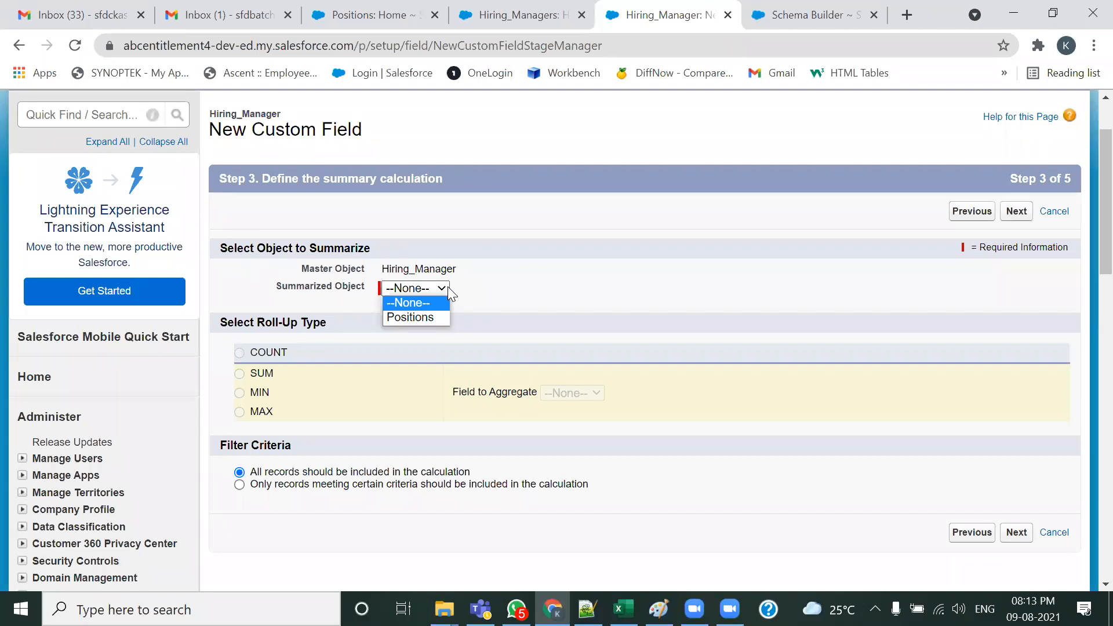
left_click(433, 318)
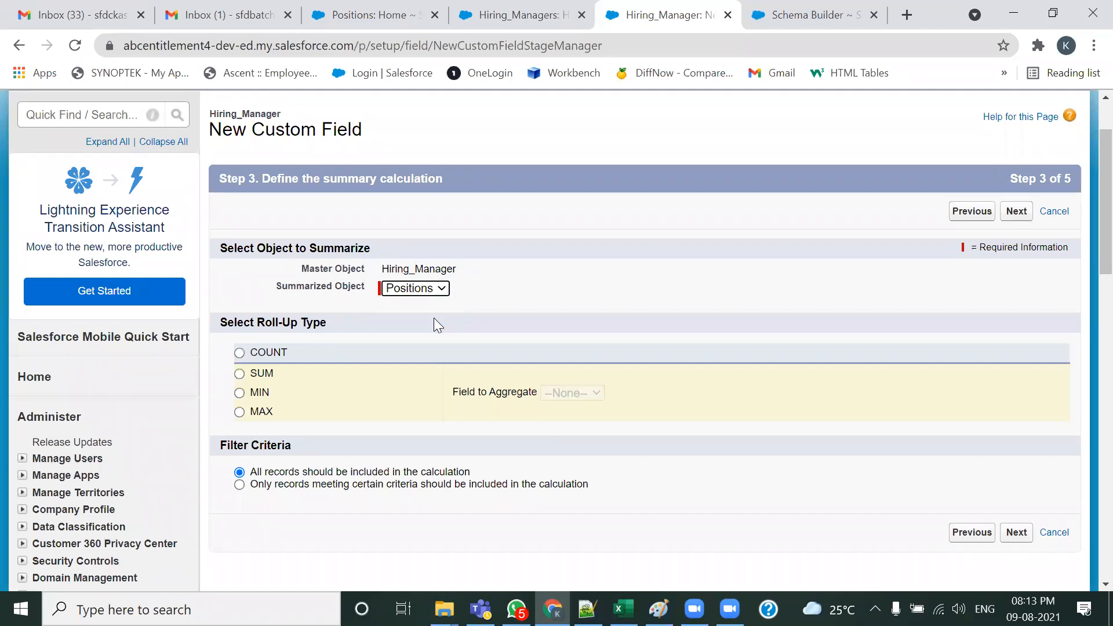
left_click(239, 353)
scroll(441, 372, "down", 2)
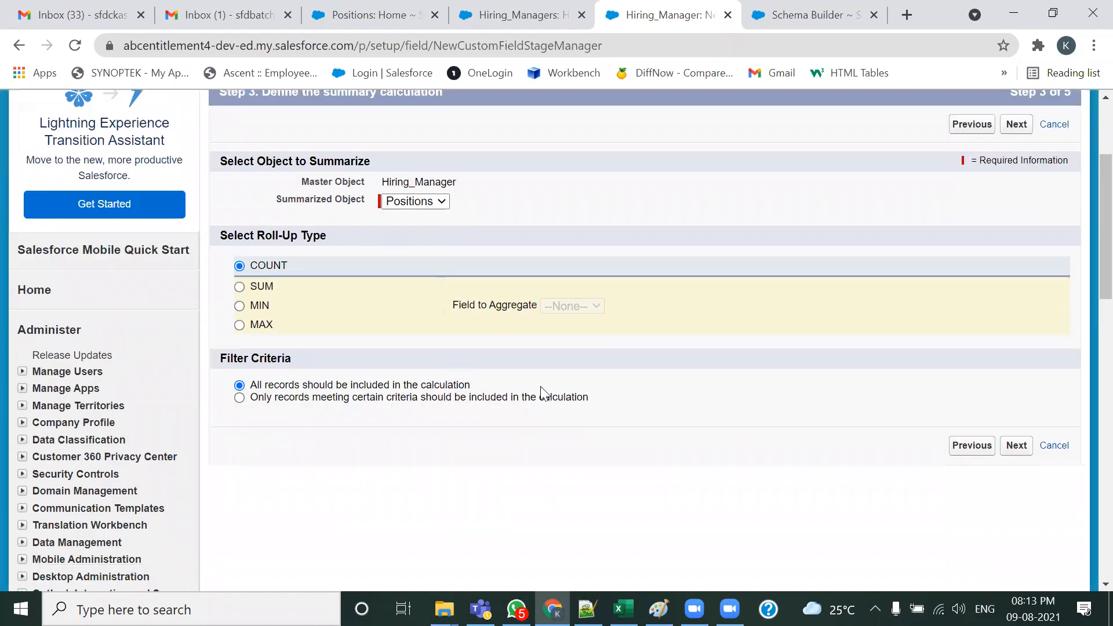
left_click(1025, 447)
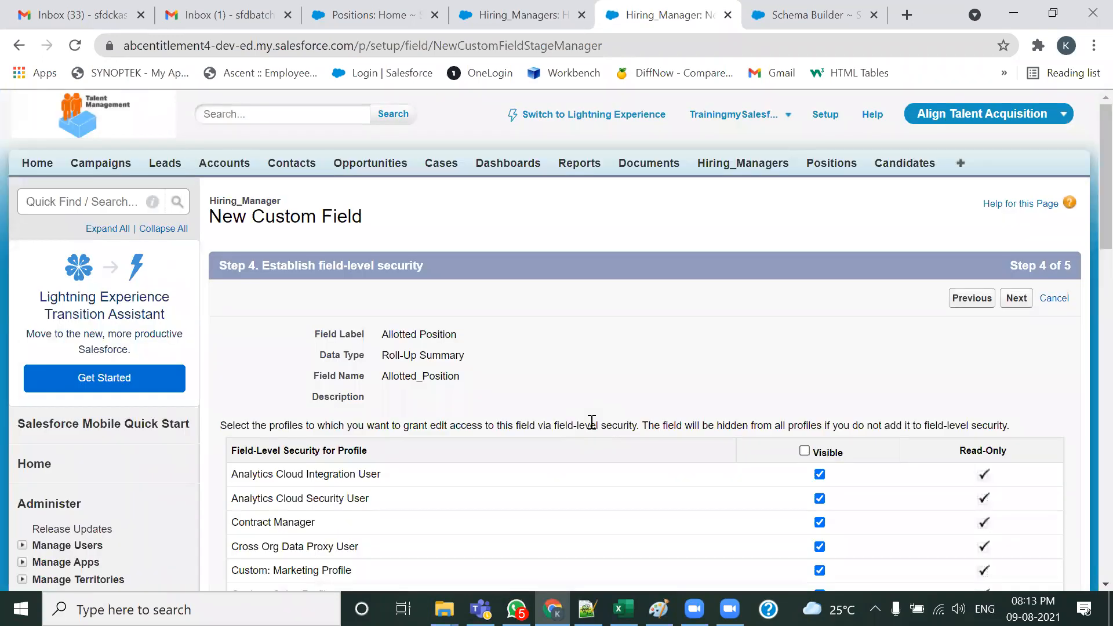
Step: Make the Allotted Position field visible to all profiles and continue past field-level security
scroll(591, 421, "down", 2)
left_click(804, 364)
left_click(1015, 217)
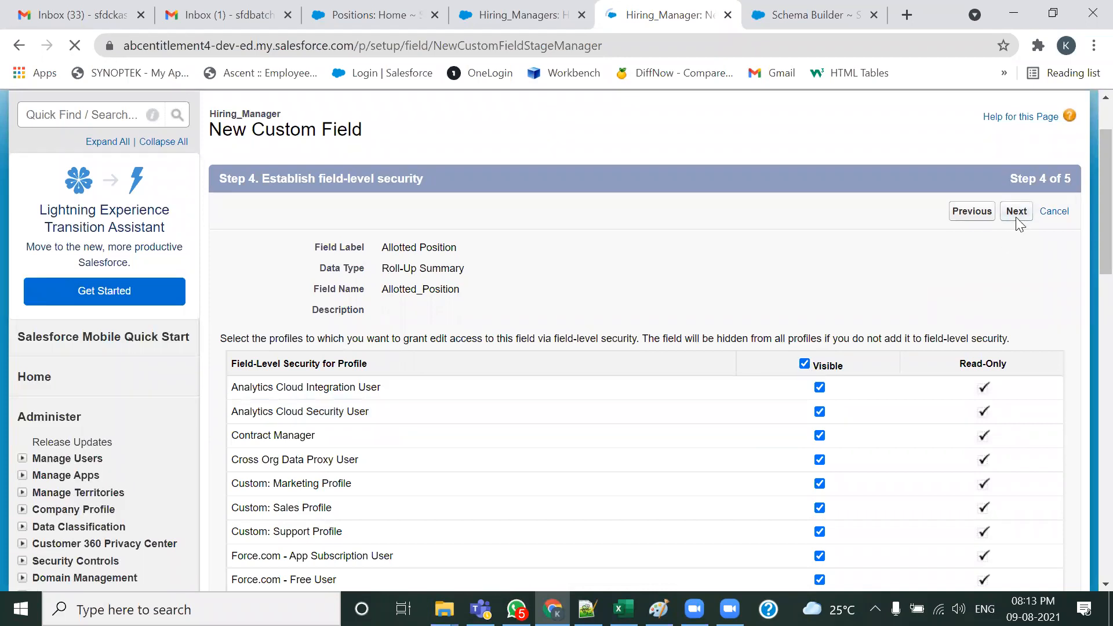
Step: Save the Allotted Position field and reload the Hiring_Manager object page to check the roll-up's calculation status
left_click(1015, 299)
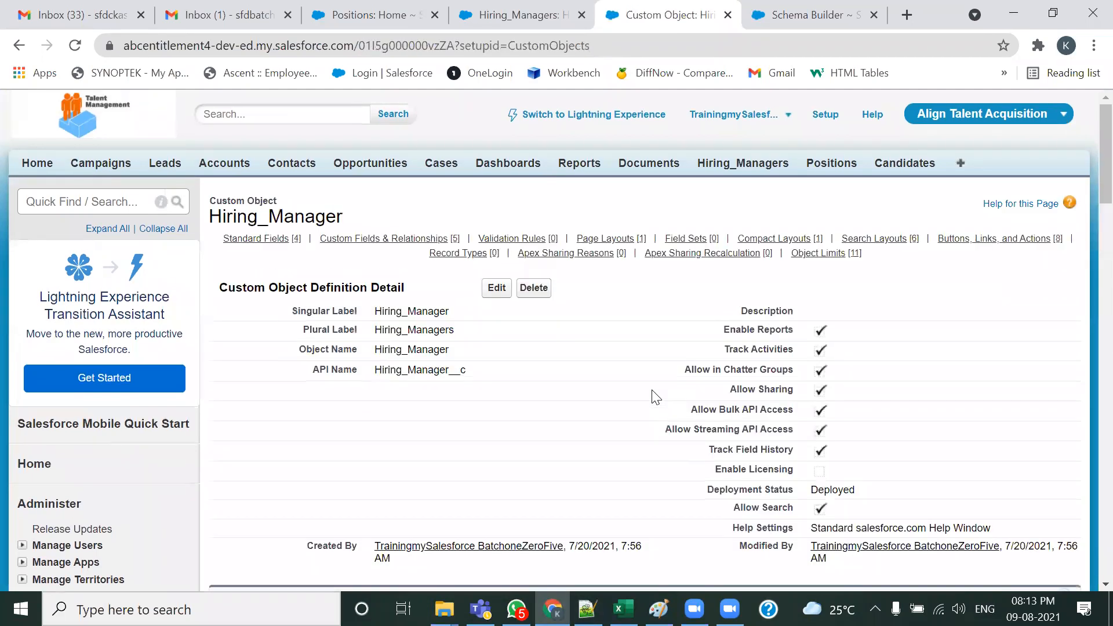
scroll(654, 394, "down", 7)
scroll(336, 388, "down", 1)
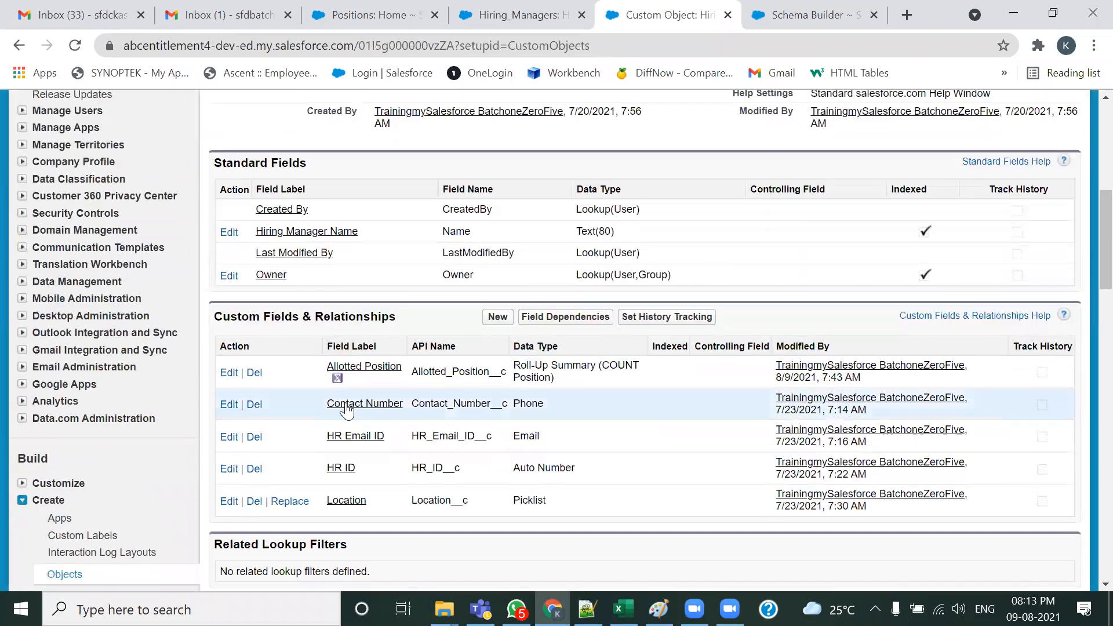
mouse_move(339, 383)
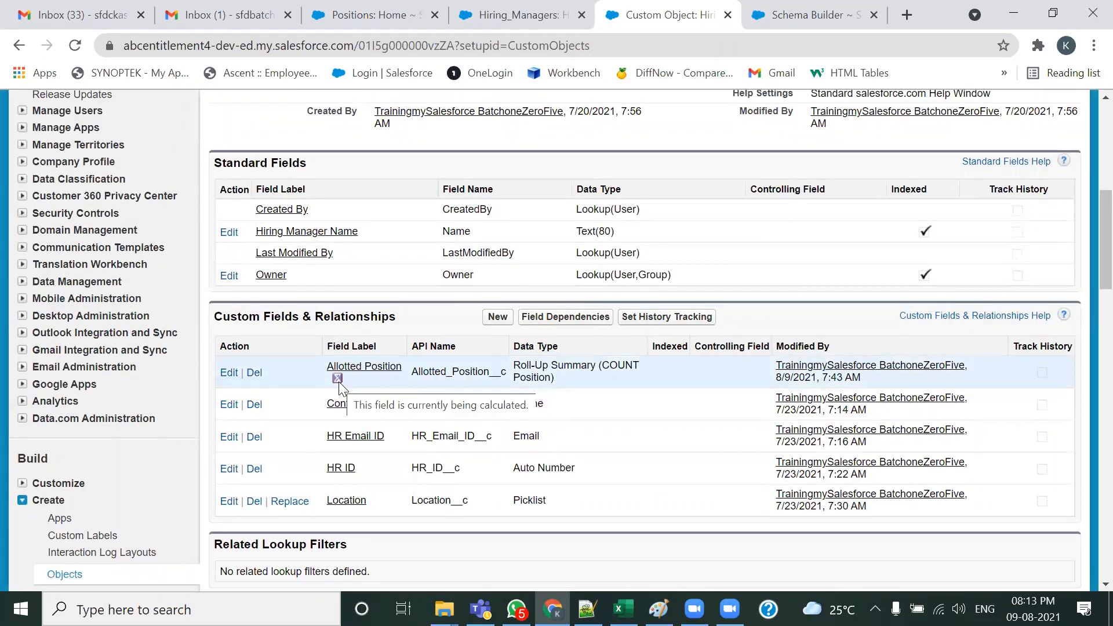
left_click(74, 45)
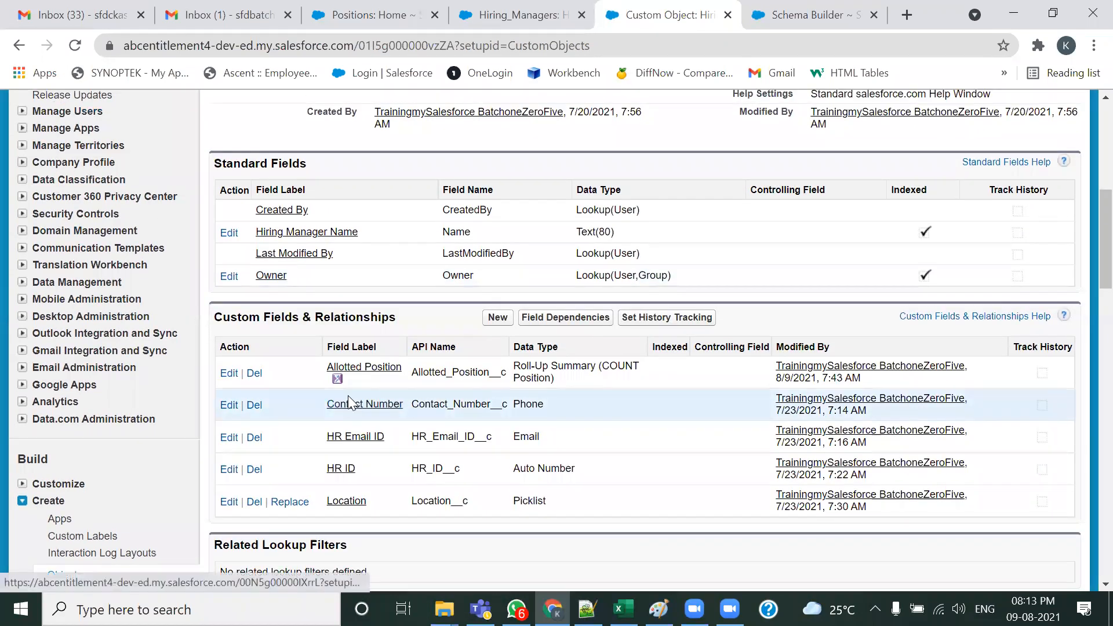
mouse_move(339, 383)
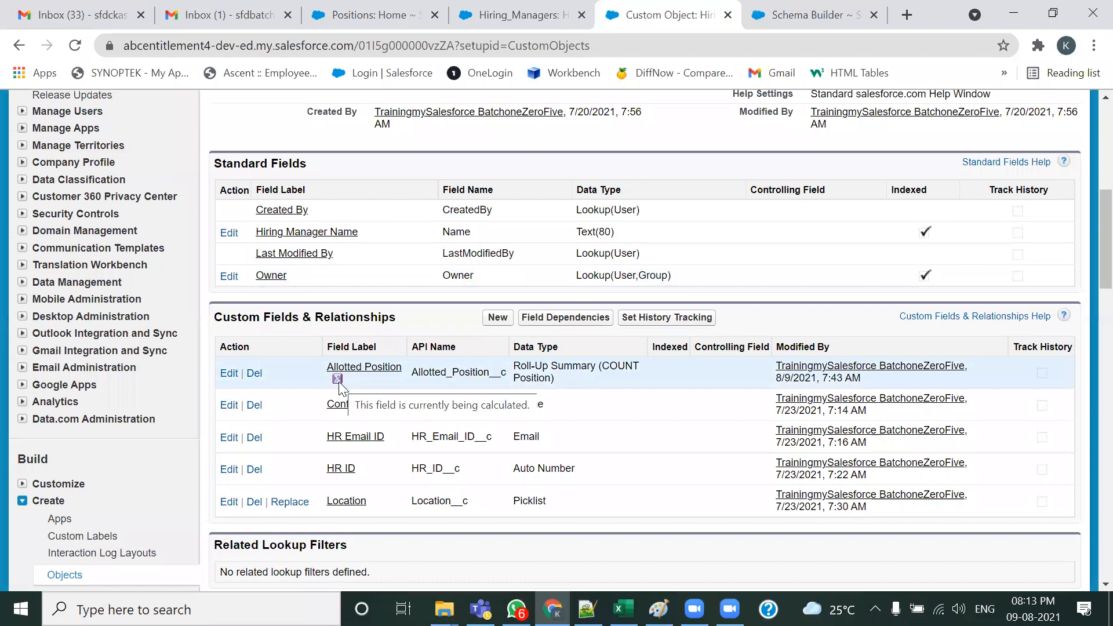
left_click(74, 45)
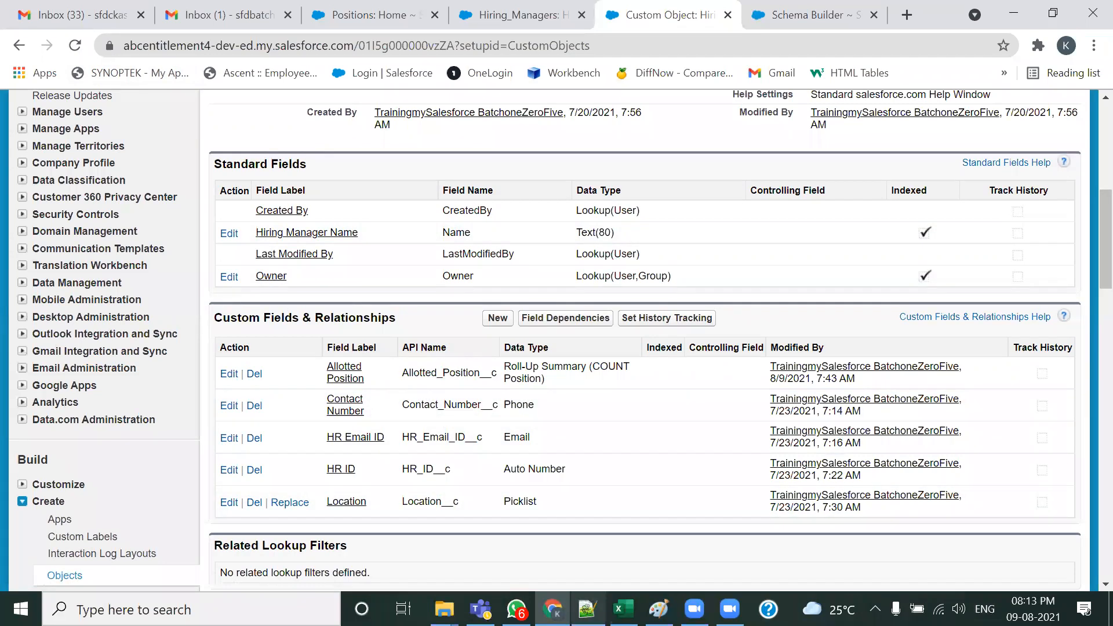
Step: Switch to the 105-Admin.txt notes in Notepad++ and review the instructions for the roll-up summary field and the validation rule
left_click(588, 609)
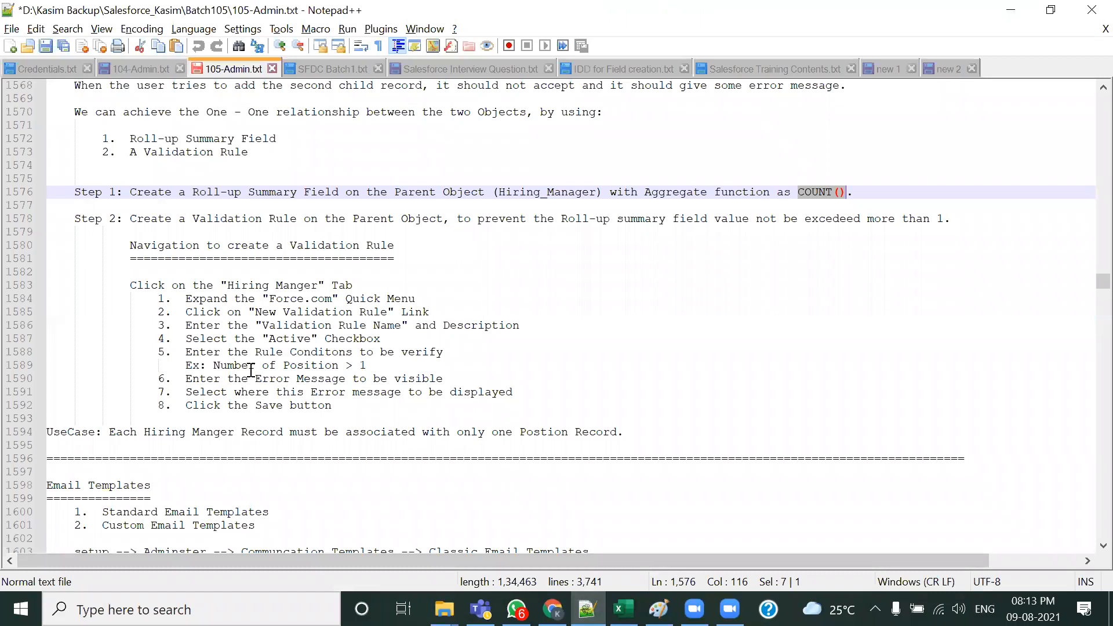
scroll(250, 370, "up", 1)
left_click_drag(133, 258, 777, 251)
left_click(638, 351)
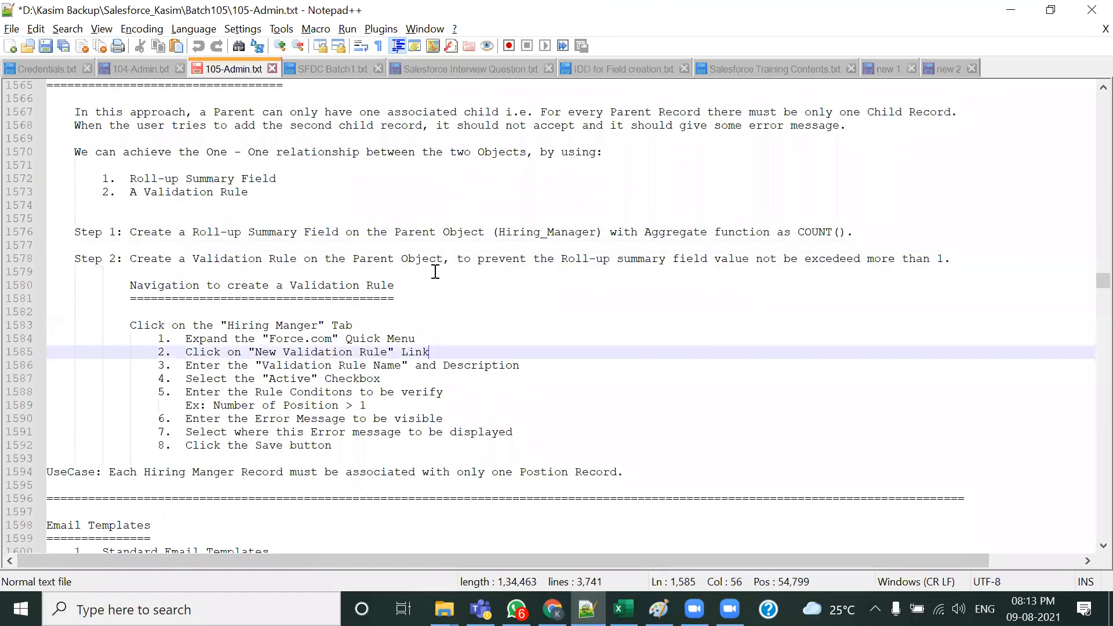
left_click_drag(451, 259, 949, 258)
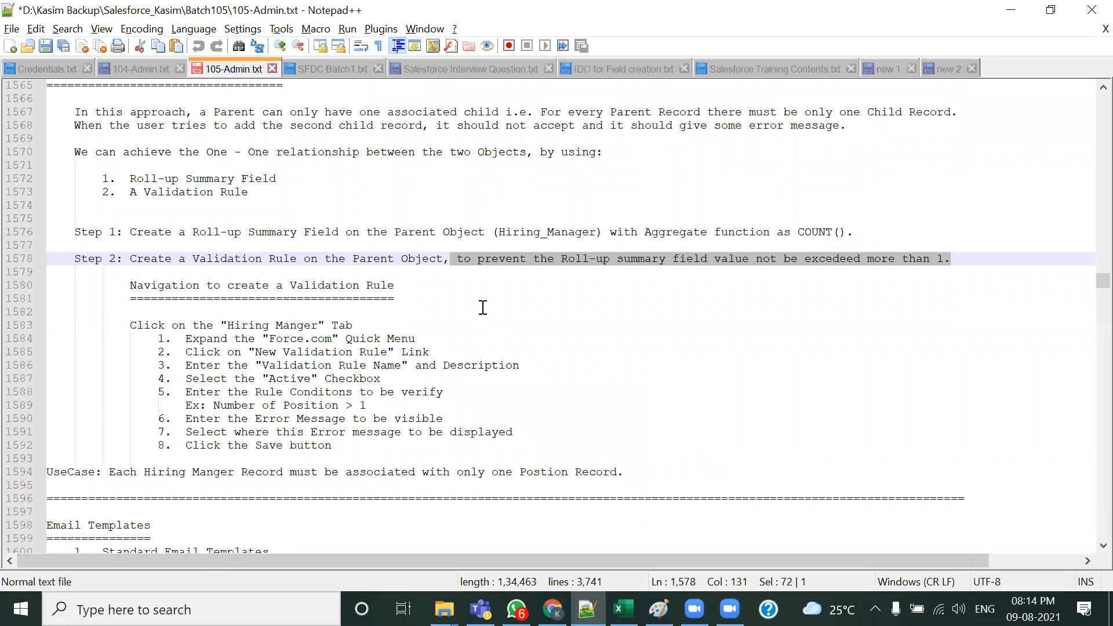
left_click_drag(179, 232, 408, 231)
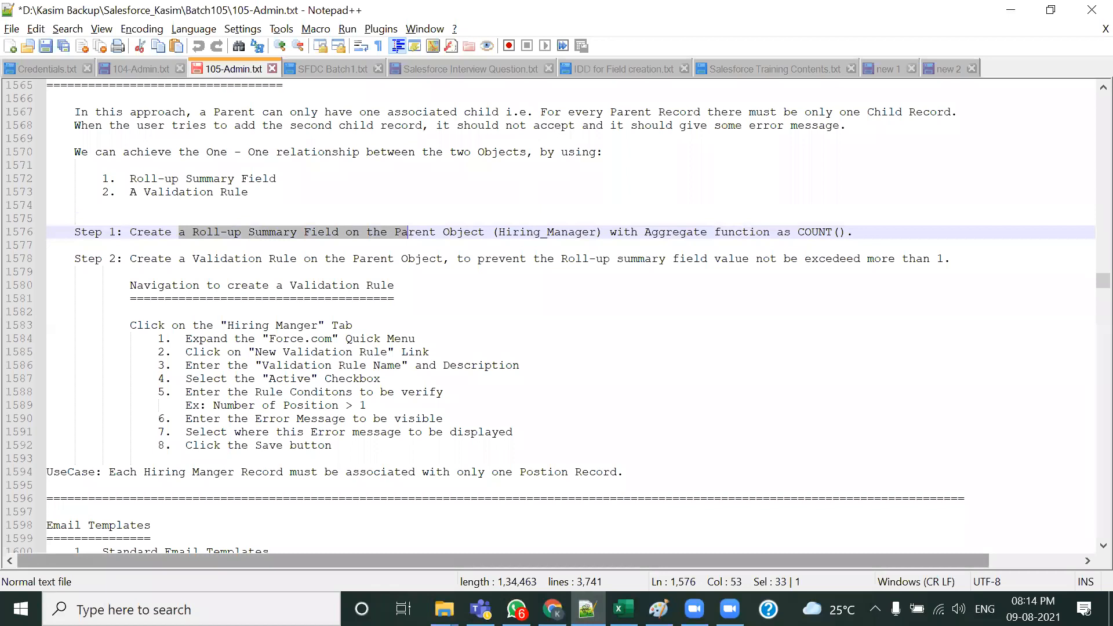
Step: Switch to Salesforce in Chrome and copy the Allotted Position label from Hiring_Manager's custom fields
left_click(553, 609)
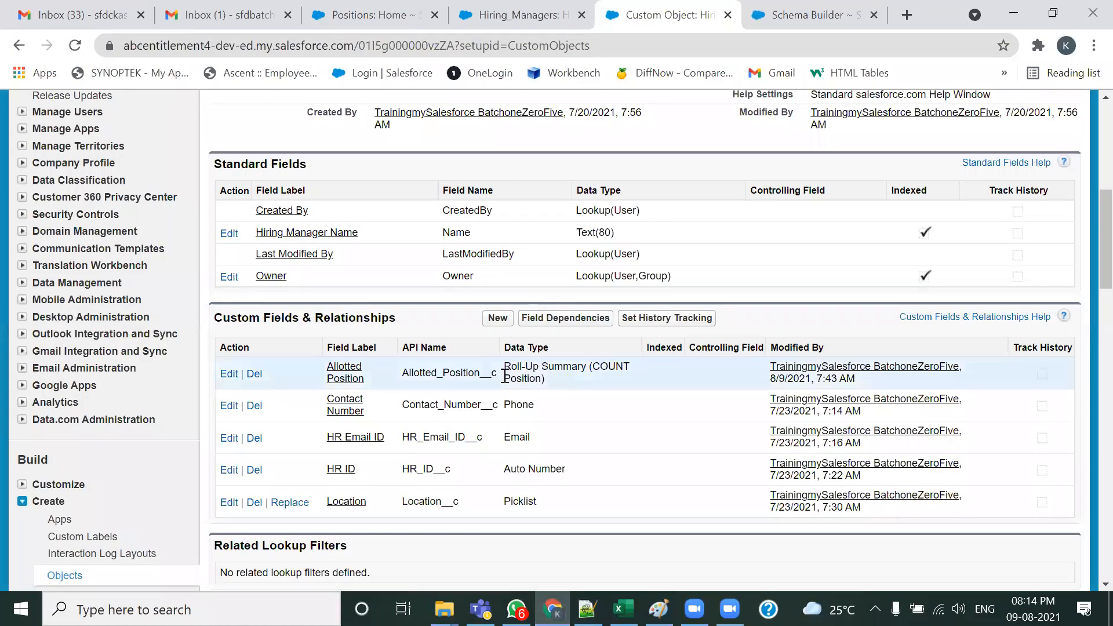
left_click_drag(373, 376, 327, 365)
key("ctrl+c")
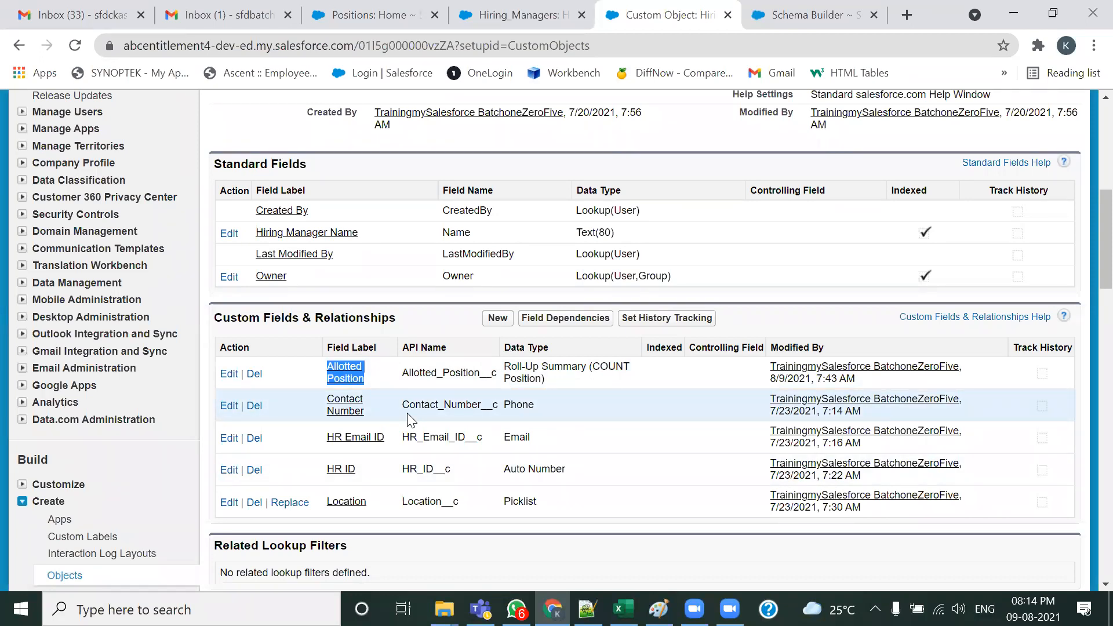
Step: Return to the Notepad++ notes and examine the Step 2 requirement limiting the roll-up summary value to 1
key("alt+Tab")
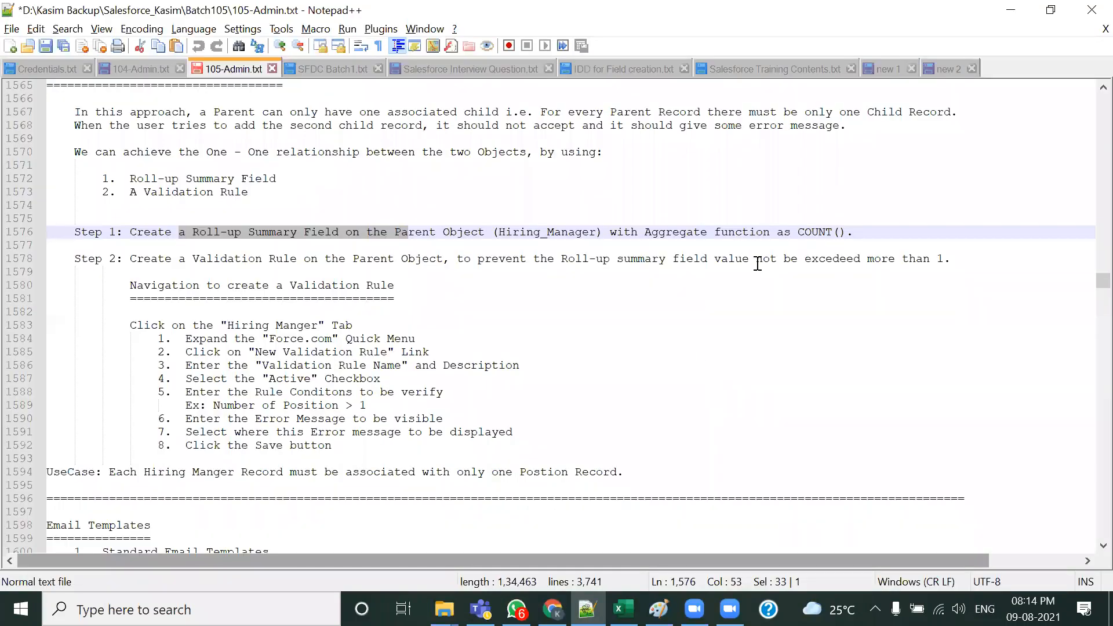
left_click_drag(804, 258, 959, 261)
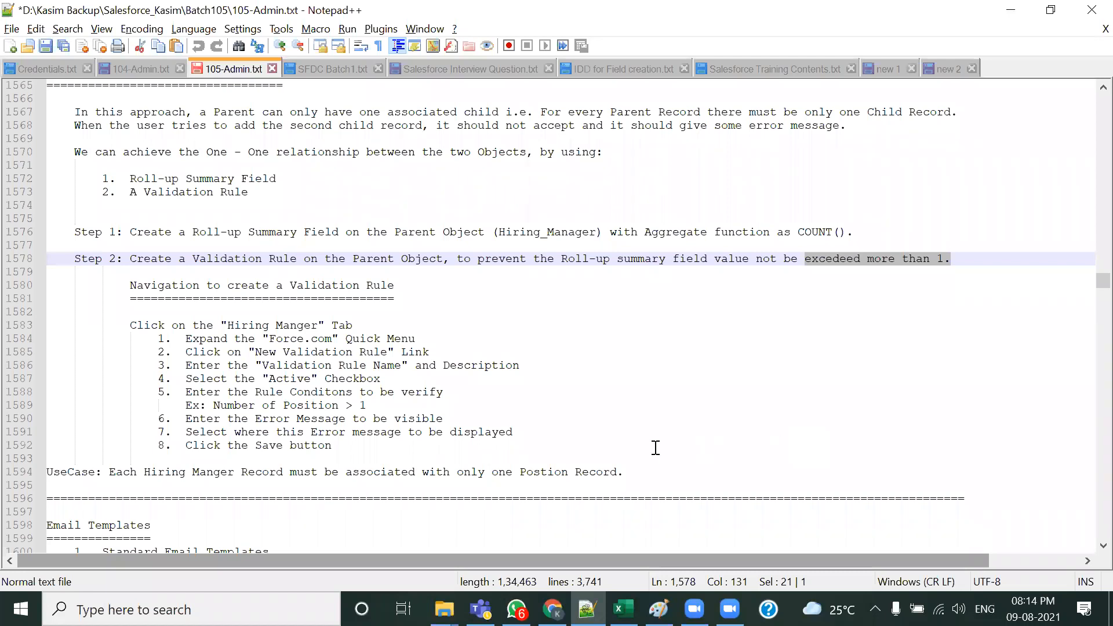
left_click(715, 362)
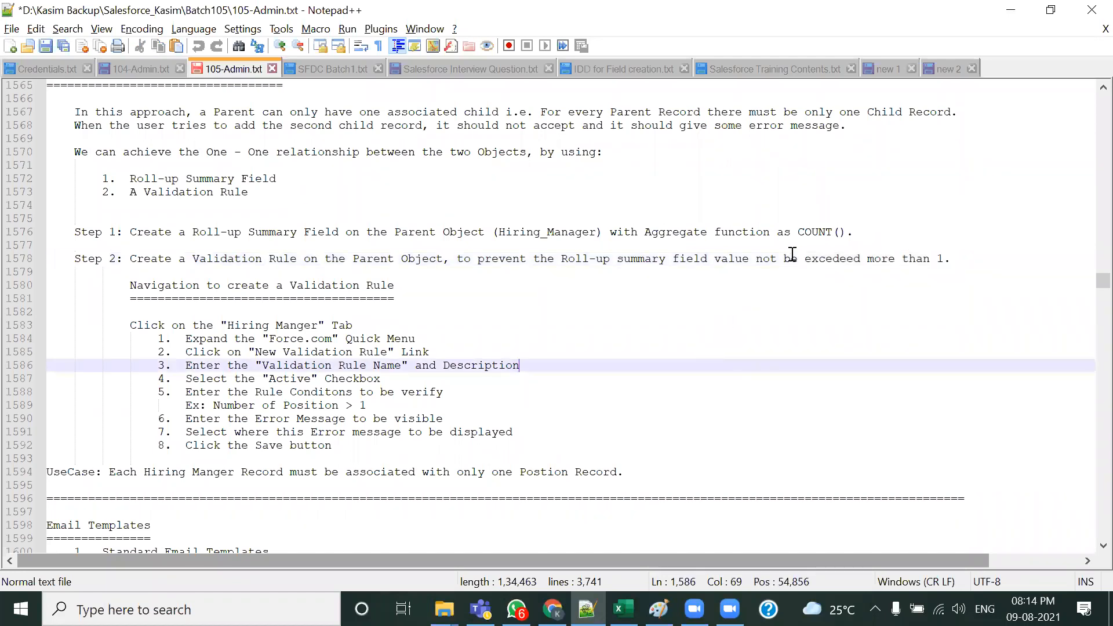
left_click_drag(443, 259, 871, 260)
left_click(688, 303)
left_click(748, 294)
left_click_drag(666, 259, 937, 258)
left_click(760, 377)
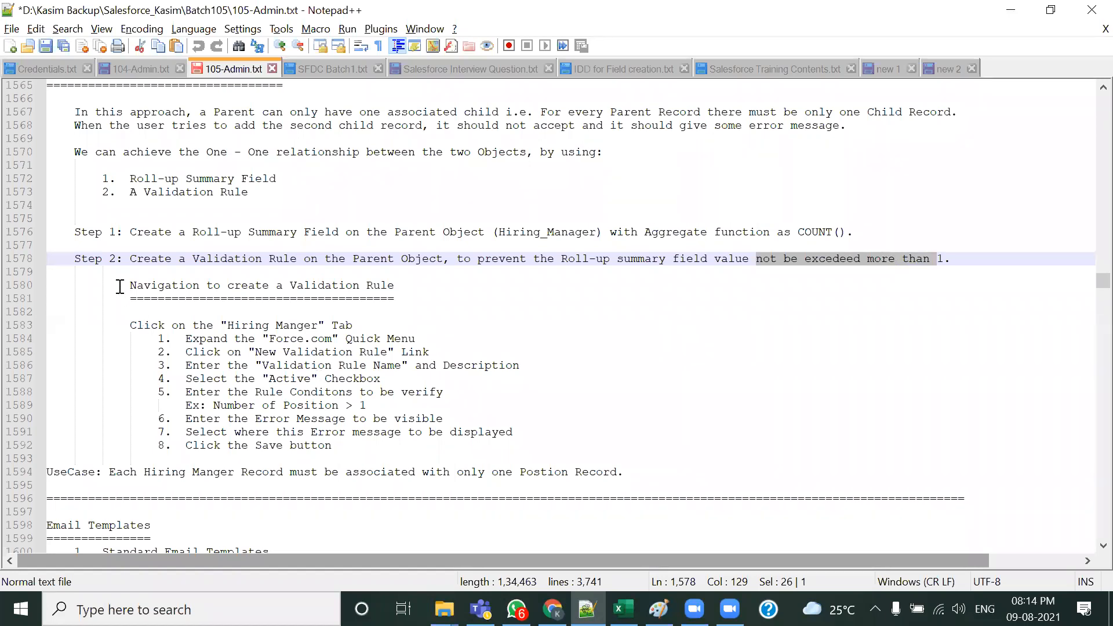
Step: Read the notes on creating a validation rule, from expanding the Force.com Quick Menu to entering the rule condition
left_click_drag(284, 285, 410, 283)
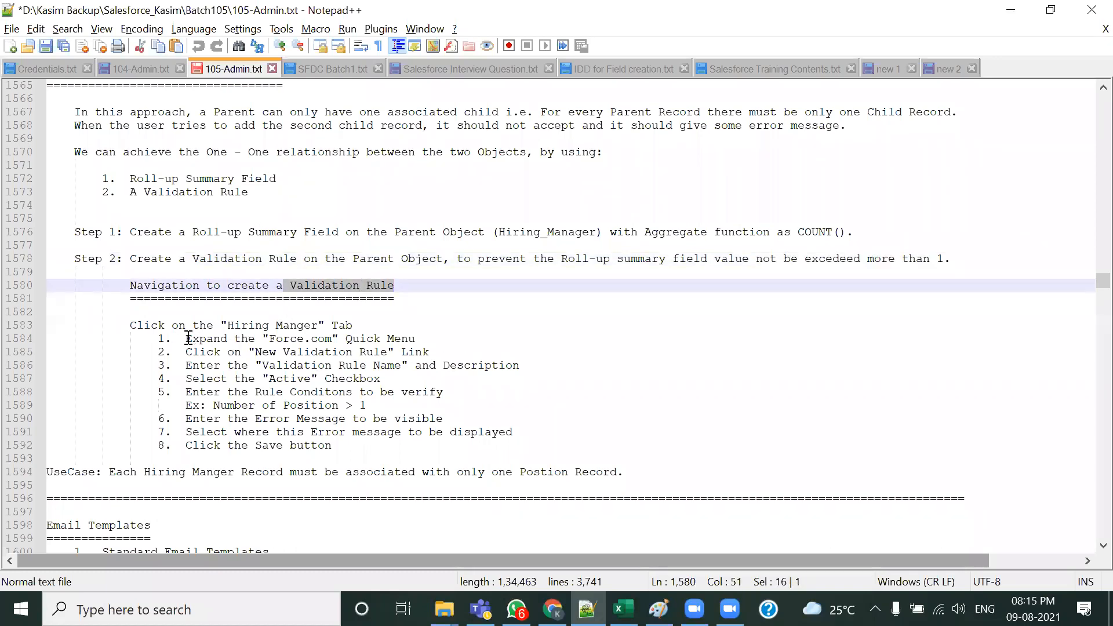
left_click_drag(185, 339, 233, 339)
left_click_drag(331, 336, 418, 335)
left_click_drag(176, 354, 452, 353)
left_click_drag(184, 365, 529, 364)
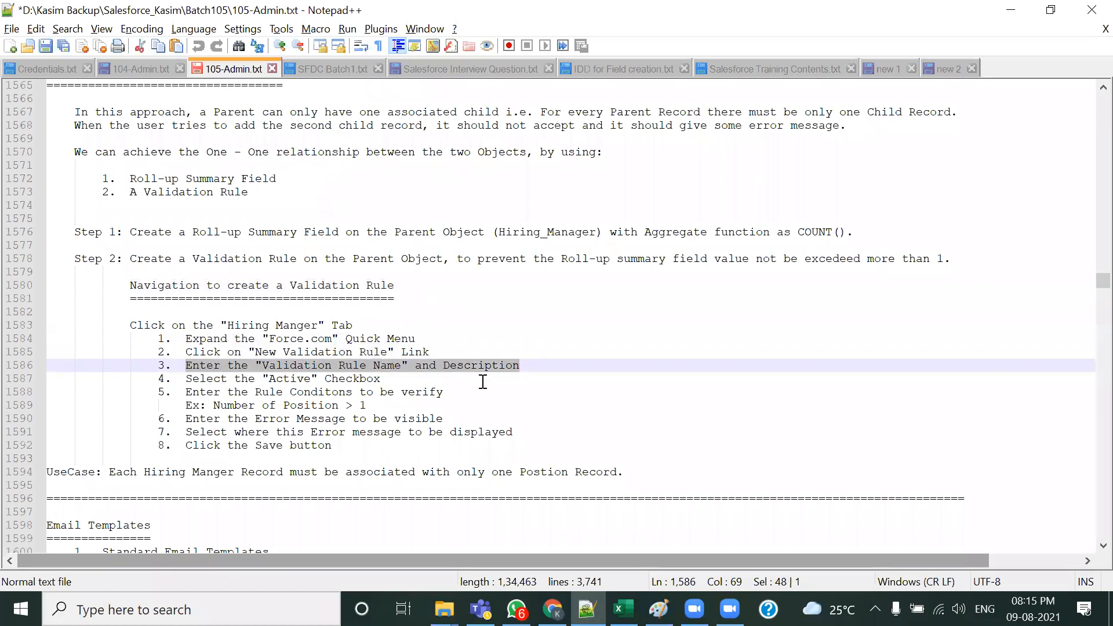
left_click_drag(185, 378, 400, 381)
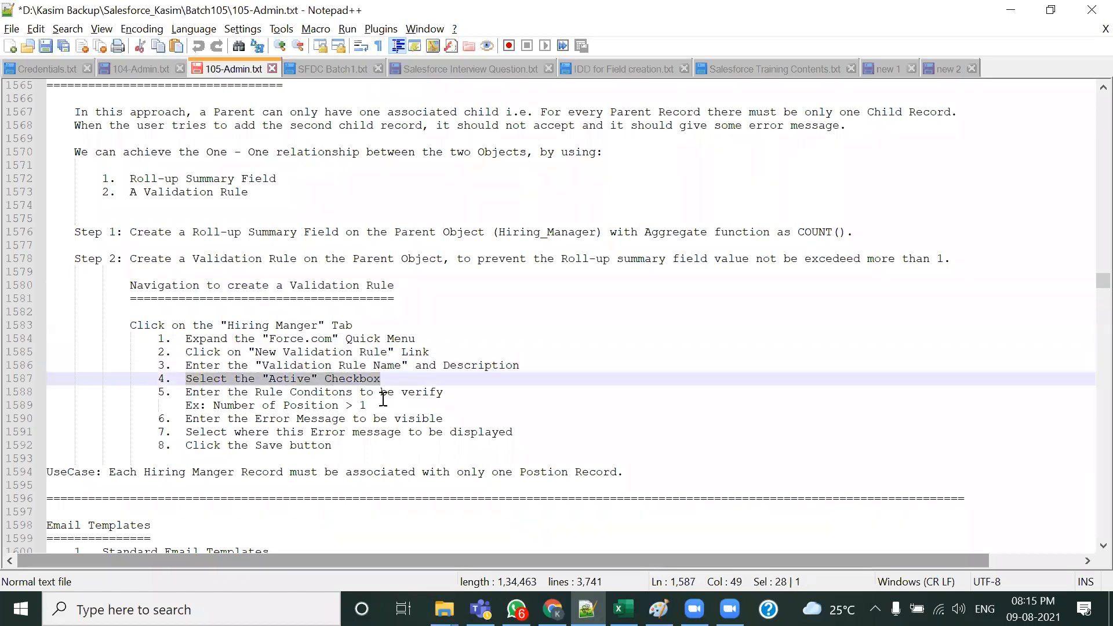
left_click_drag(184, 392, 463, 399)
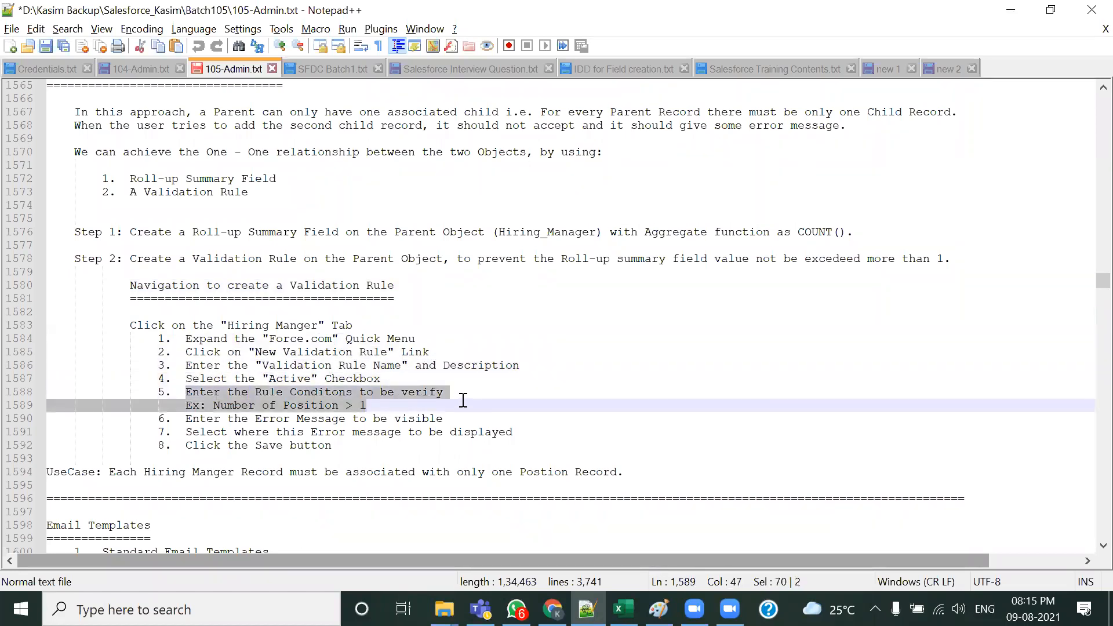
left_click(307, 405)
left_click_drag(210, 406, 365, 405)
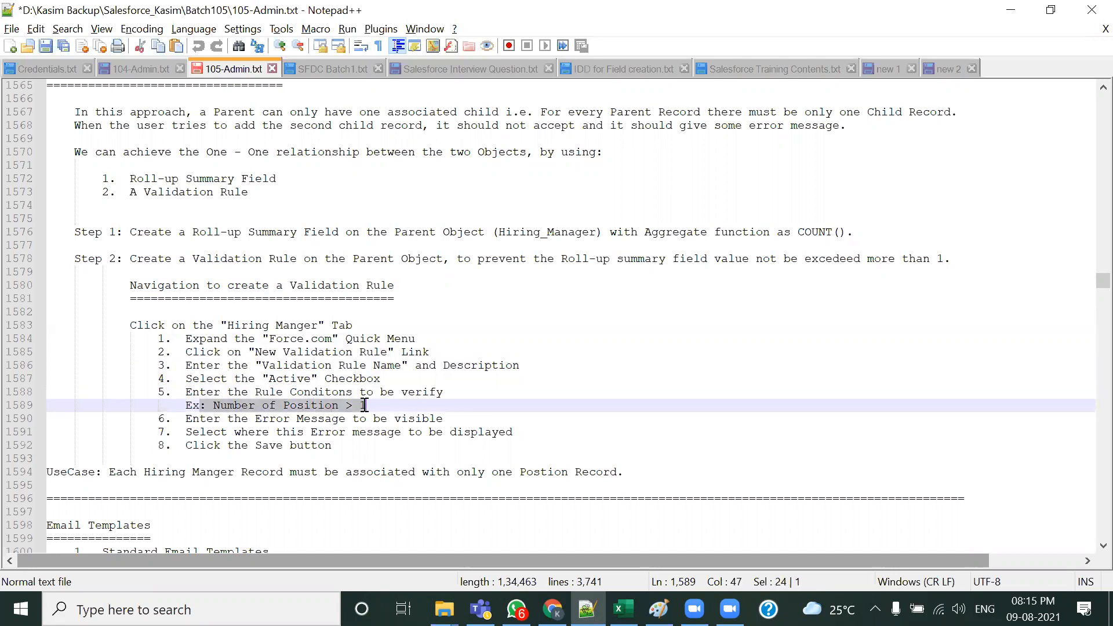
Step: Replace "Number of Position" in the example rule condition with the copied "Allotted Position" label
left_click(306, 418)
left_click_drag(213, 406, 337, 405)
key("alt+Tab")
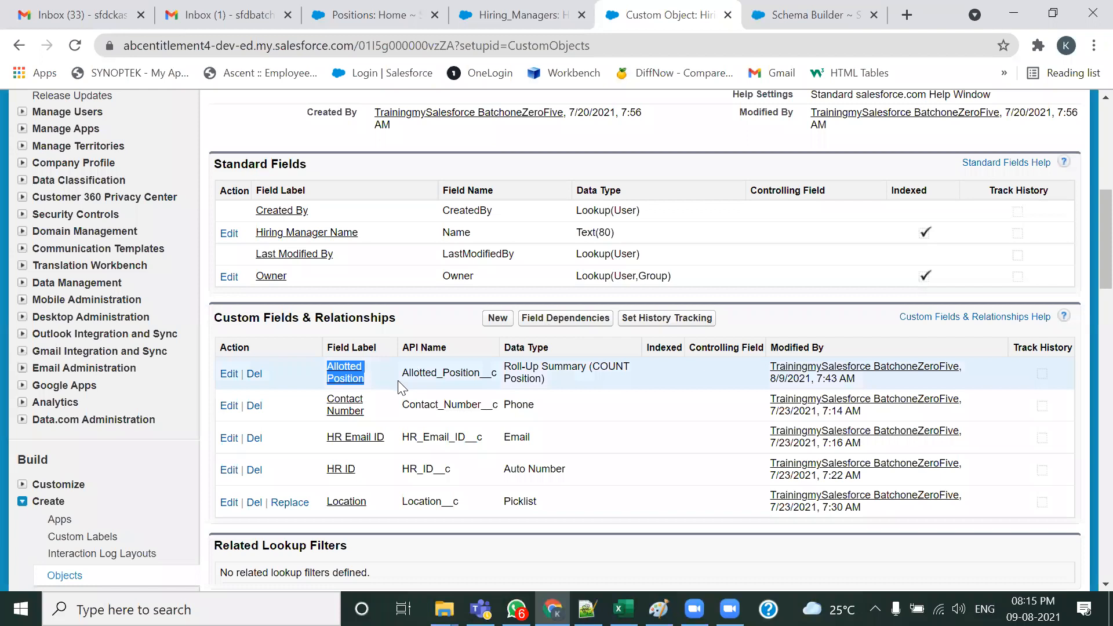
key("alt+Tab")
key("ctrl+v")
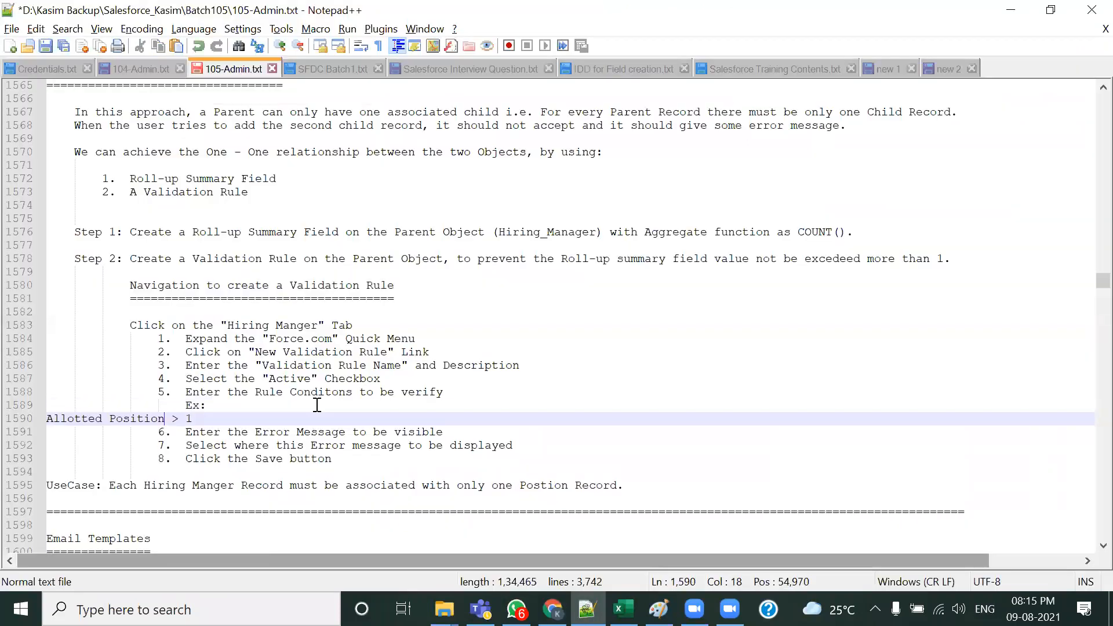
Step: Indent the "Allotted Position > 1" line beneath "Ex:" in the rule condition notes
left_click(48, 419)
key("Tab")
key("Tab")
key("Tab")
key("Tab")
key("Tab")
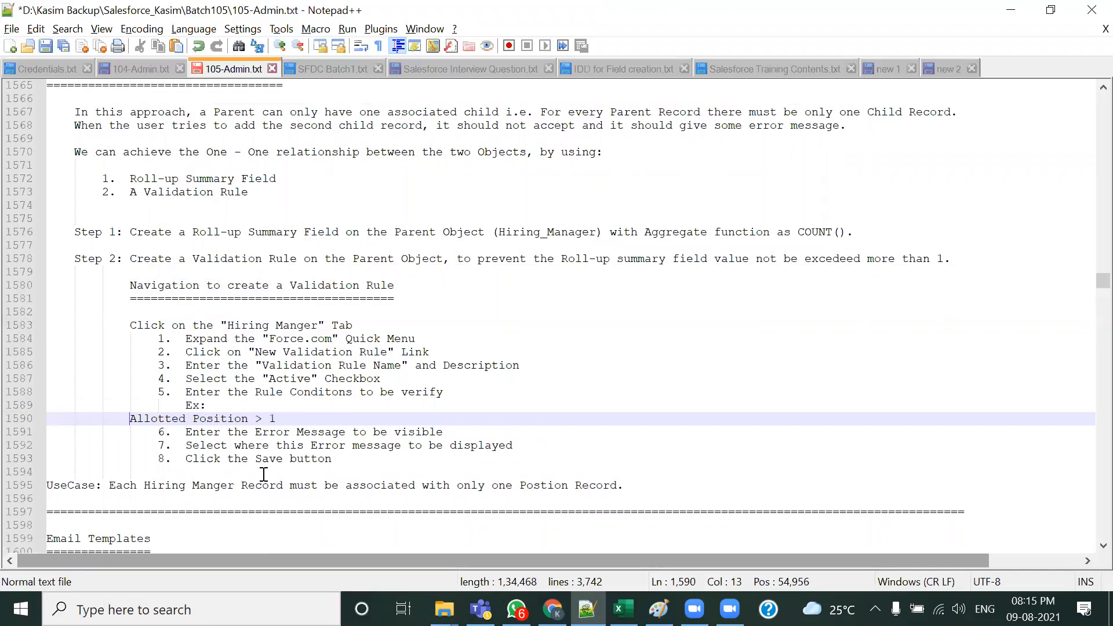
key("Tab")
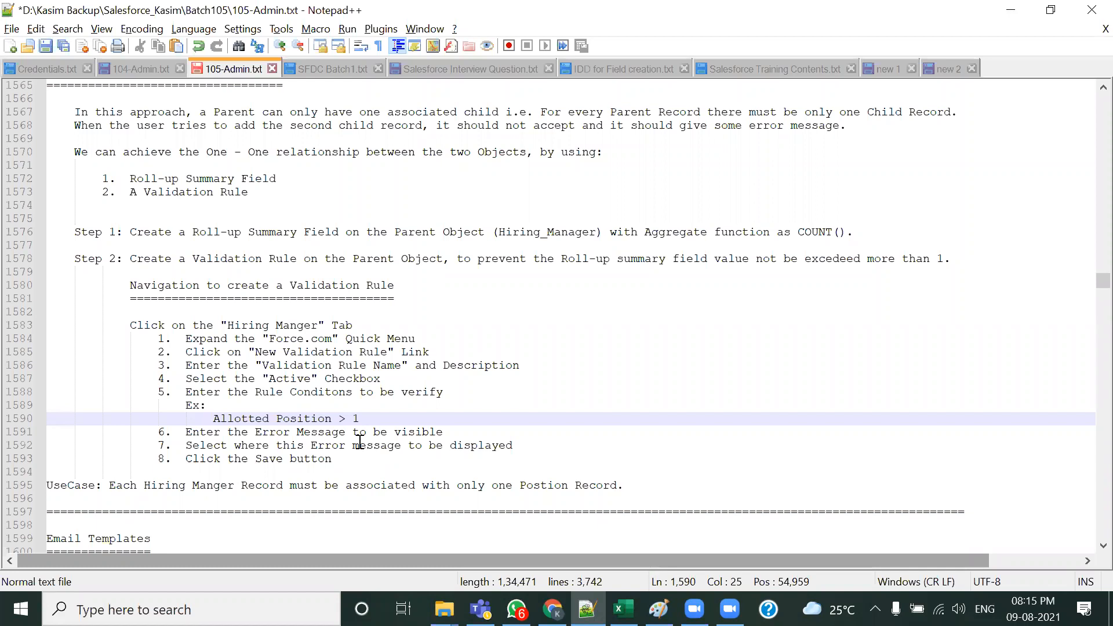
Step: Review the remaining validation rule notes and compare the parent object requirement with the Hiring_Manager object definition in Salesforce
left_click_drag(255, 433, 452, 433)
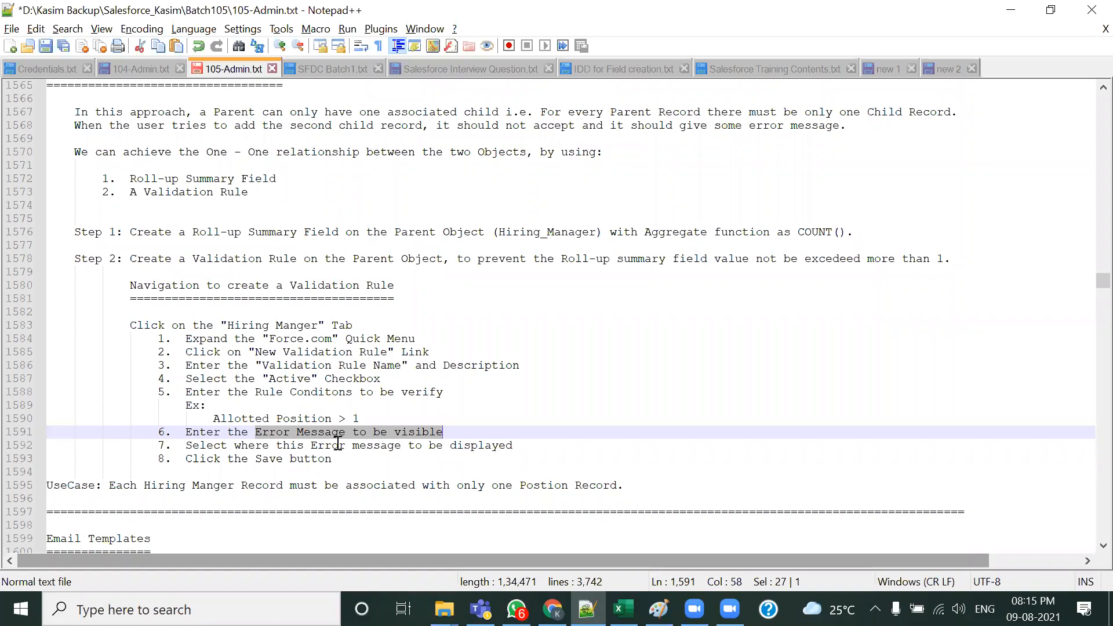
left_click_drag(331, 460, 285, 475)
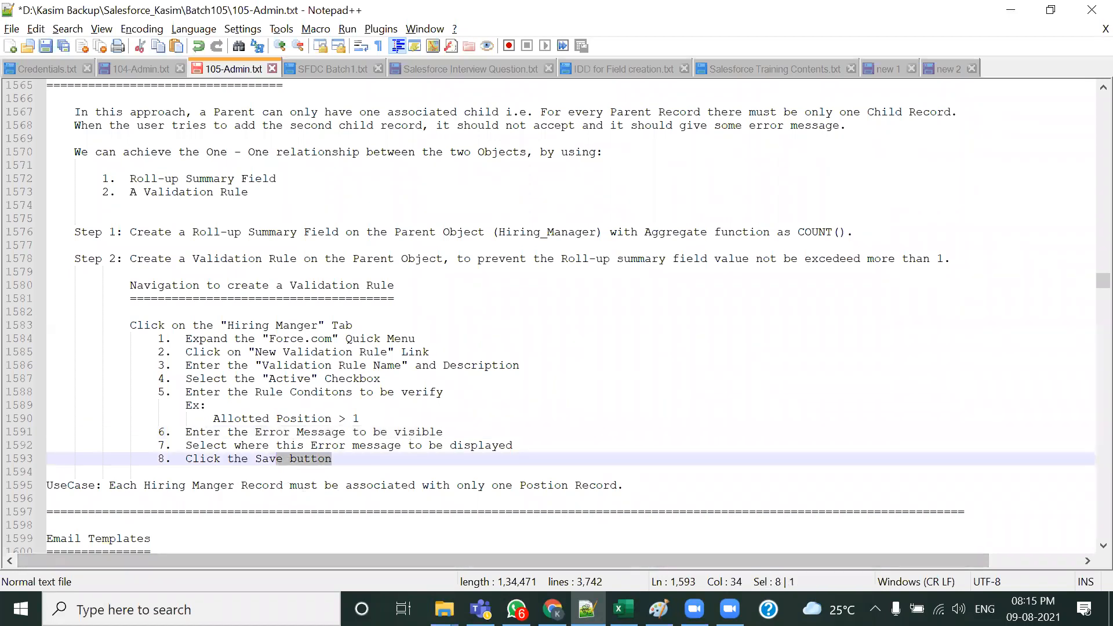
left_click(553, 608)
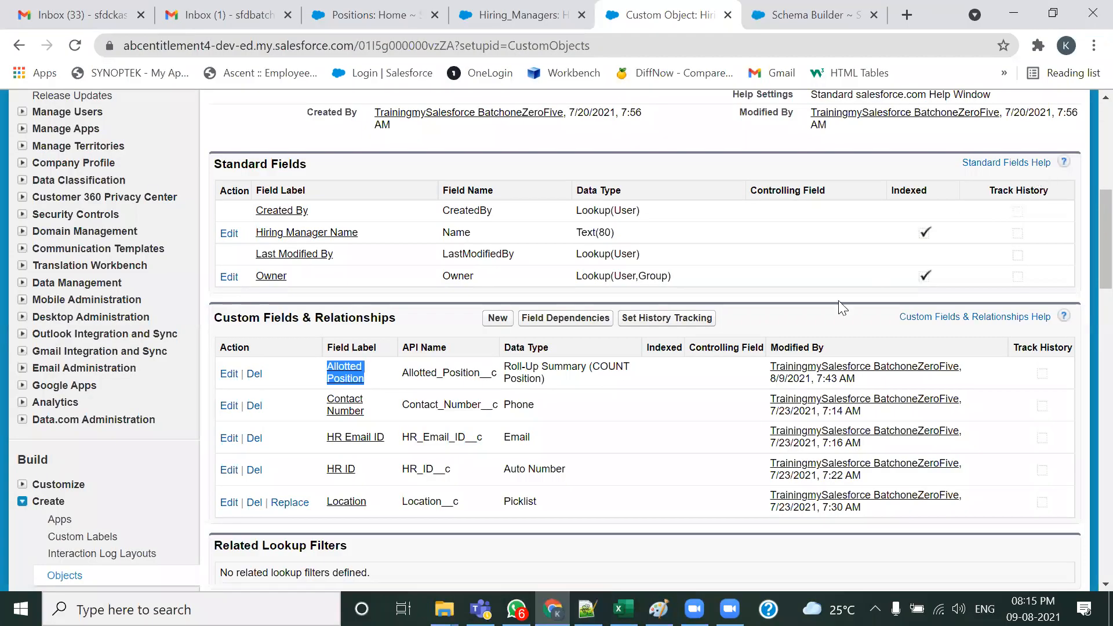
scroll(838, 300, "up", 8)
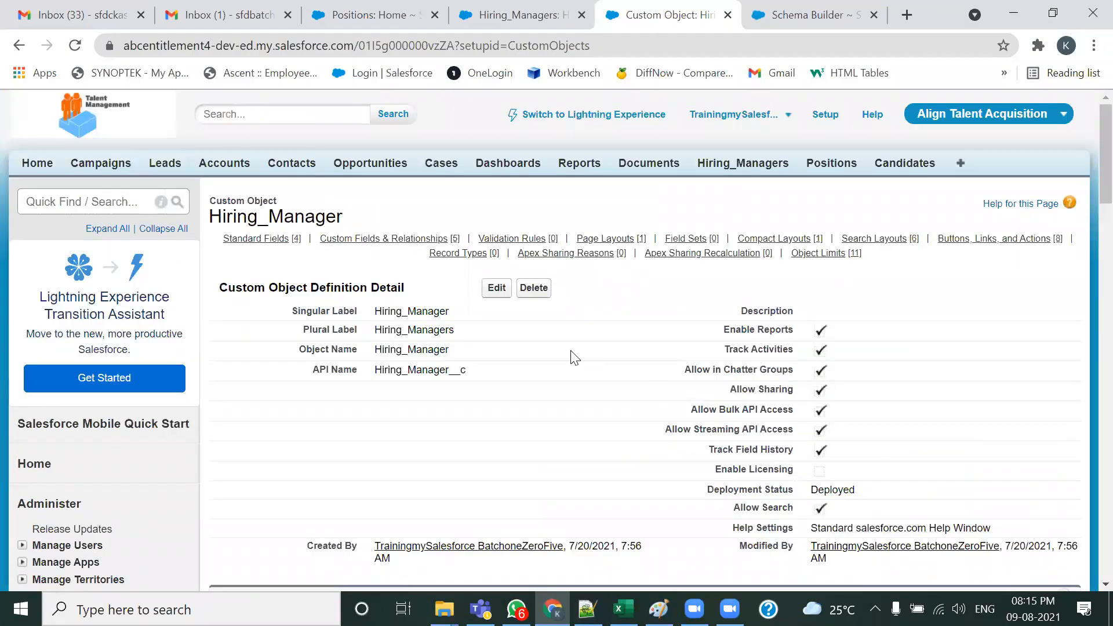
key("alt+Tab")
left_click_drag(353, 259, 423, 259)
left_click_drag(192, 232, 408, 258)
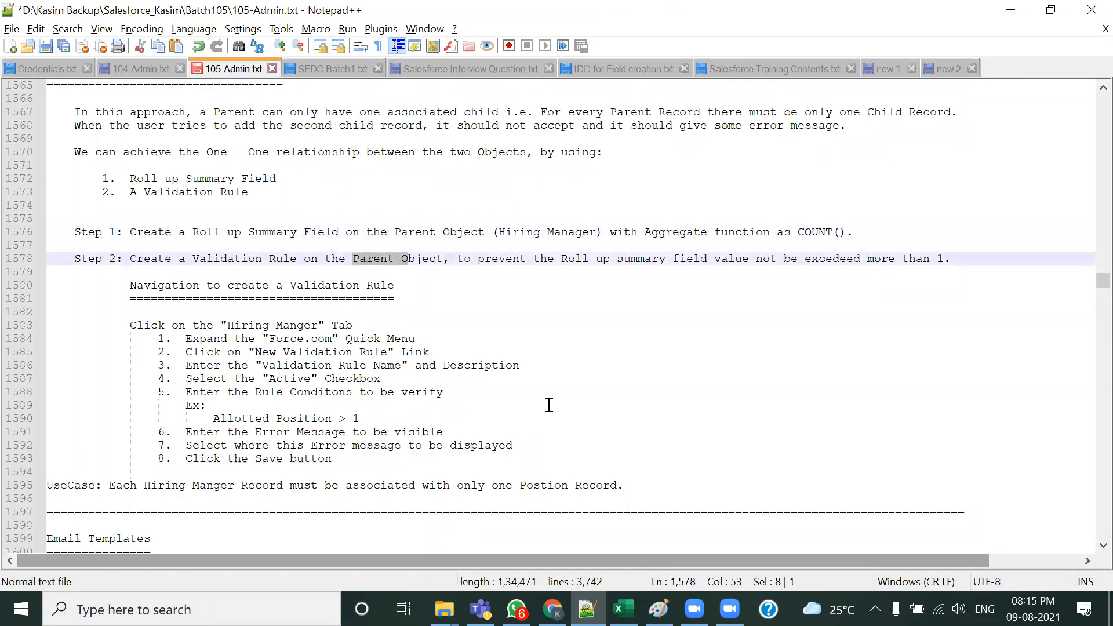
key("alt+Tab")
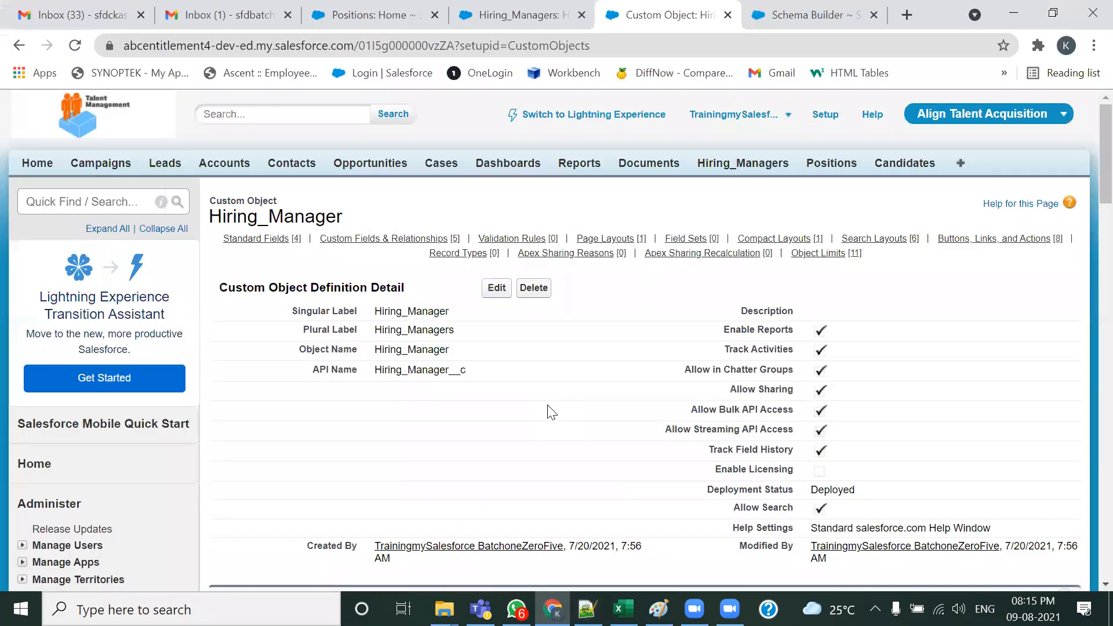
left_click_drag(344, 217, 223, 218)
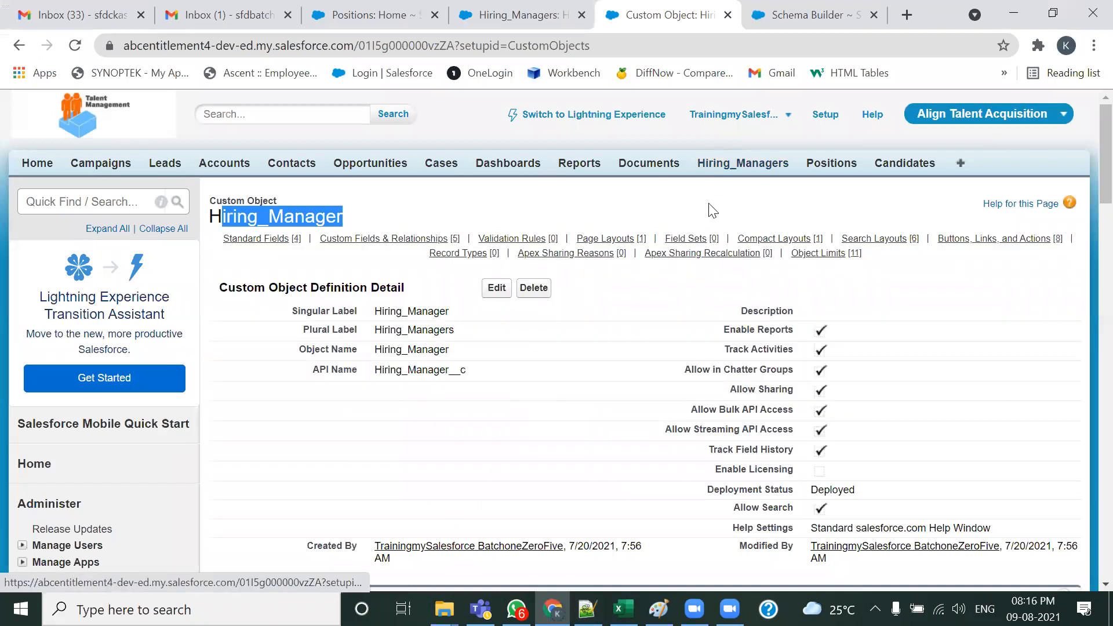
Step: Open the Hiring_Managers home page and close the redundant Hiring_Managers and Positions browser pages
left_click(705, 166)
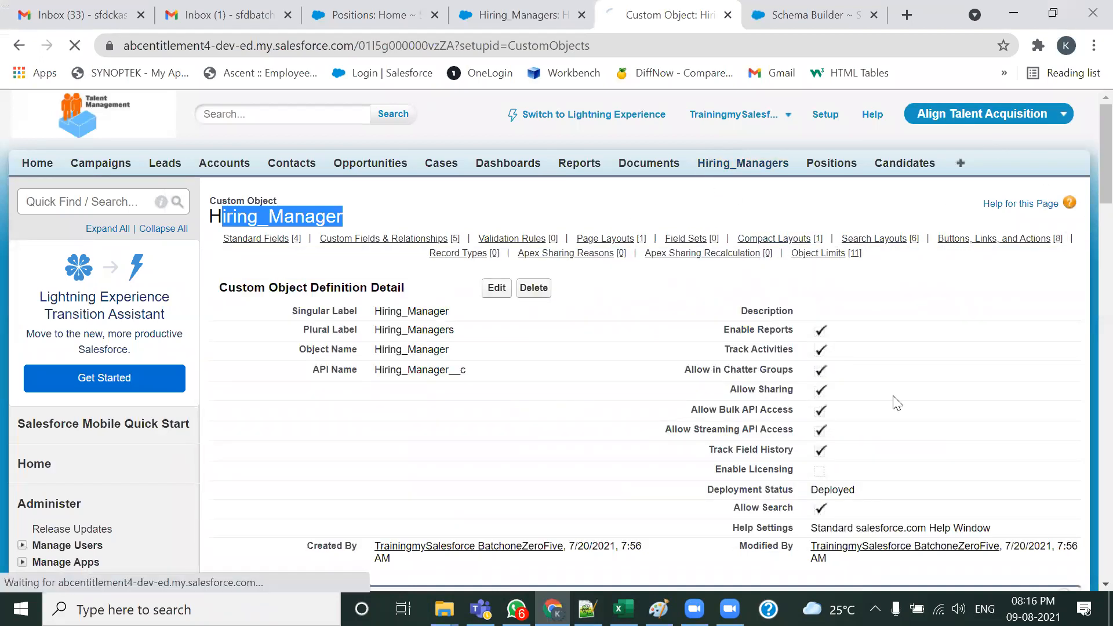
left_click(581, 15)
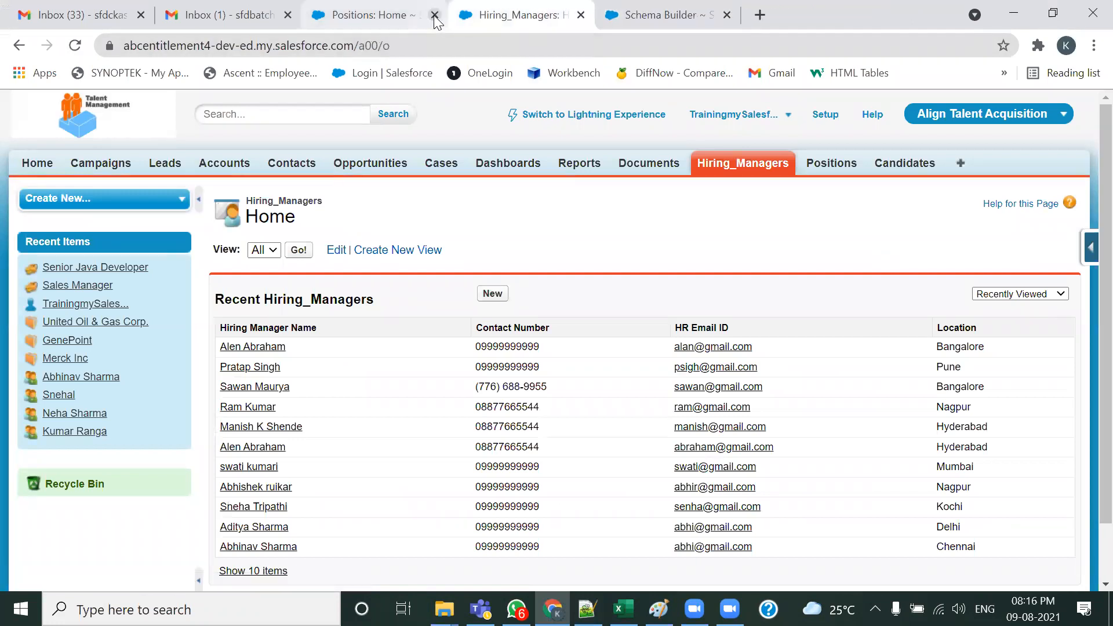
left_click(434, 15)
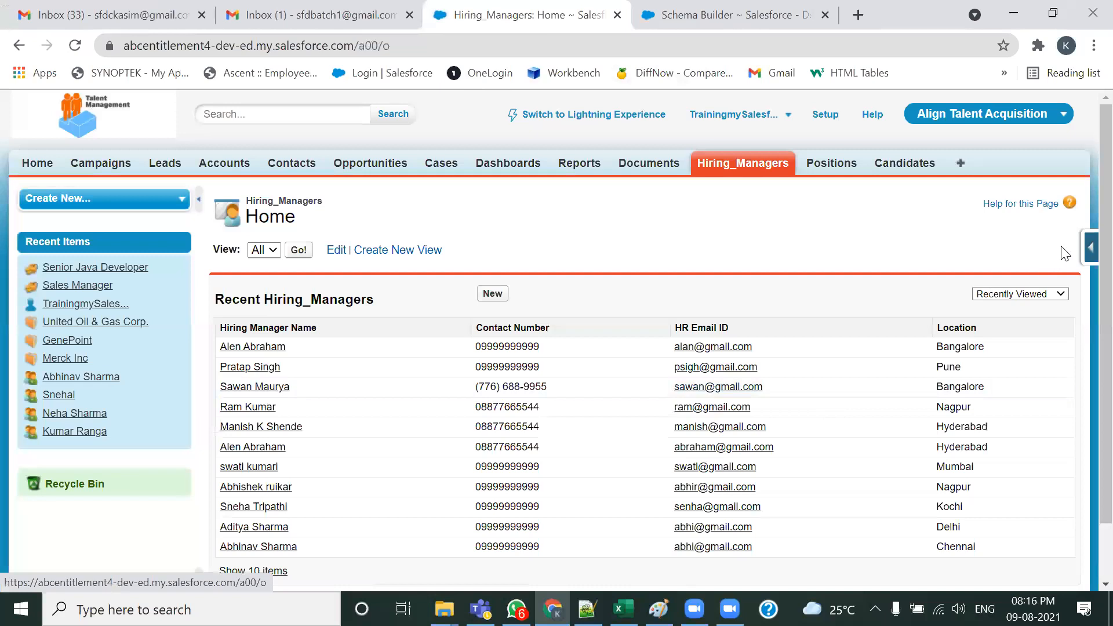
Step: Start a new validation rule on the Hiring_Manager object and name it Restrict_Position_Count
left_click(1089, 248)
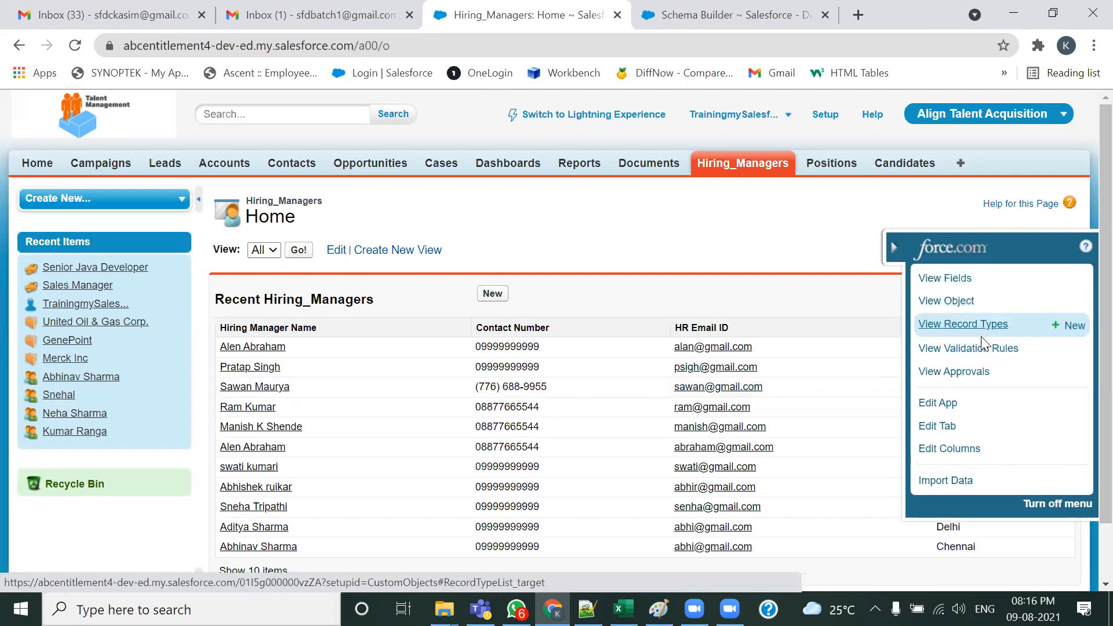
left_click(1073, 349)
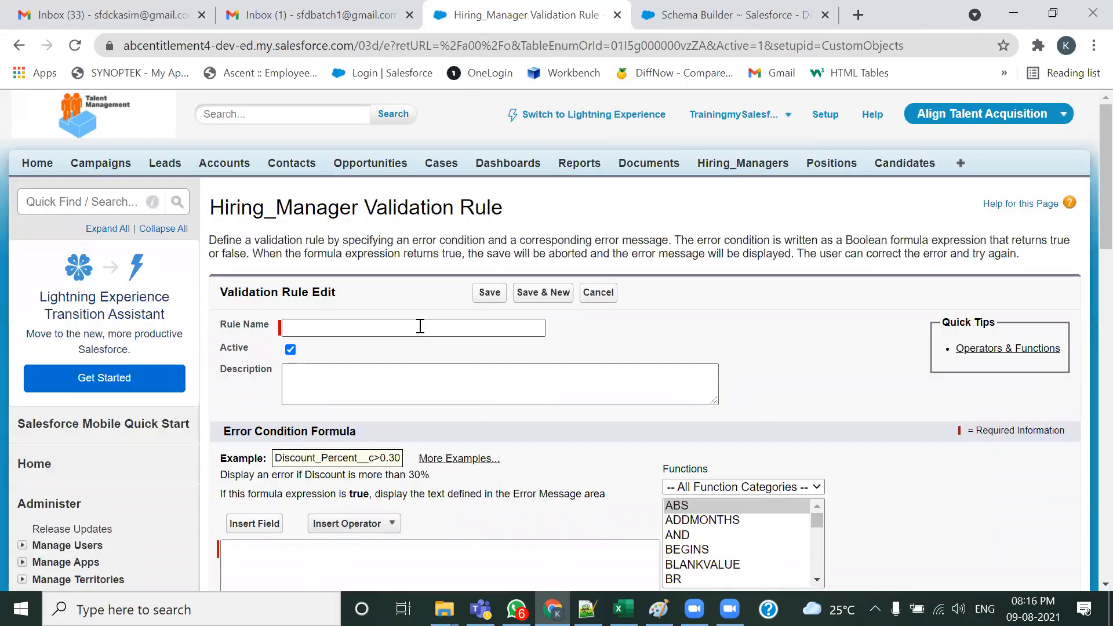
left_click(420, 326)
left_click(406, 361)
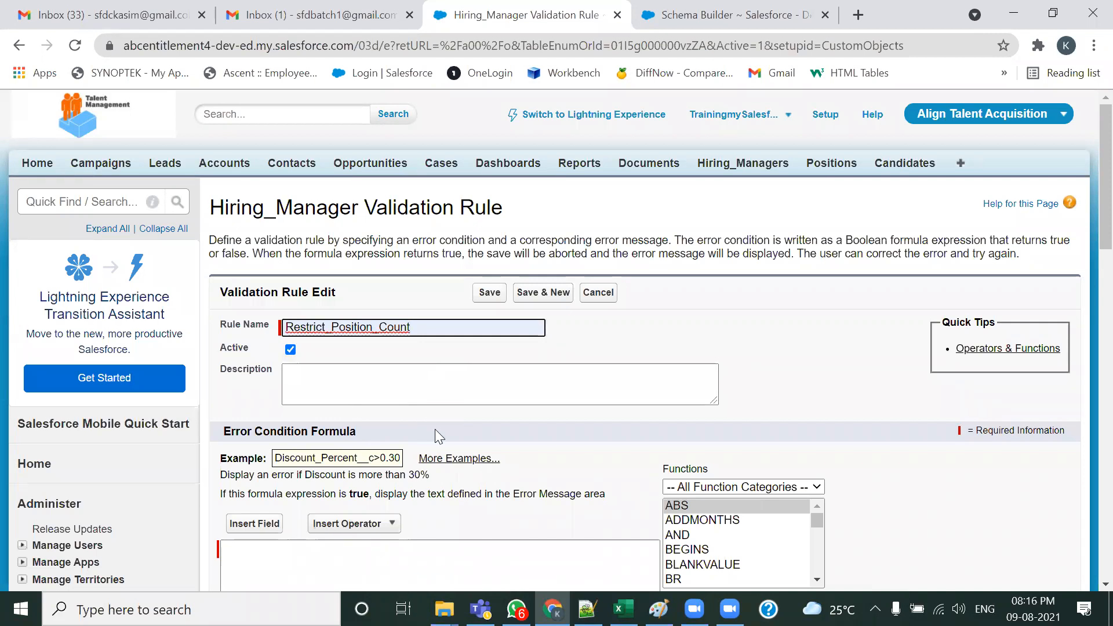
Step: Set the error condition formula to Allotted_Position__c > 1, inserting the Allotted Position field of Hiring_Manager
scroll(436, 432, "down", 1)
scroll(438, 436, "down", 1)
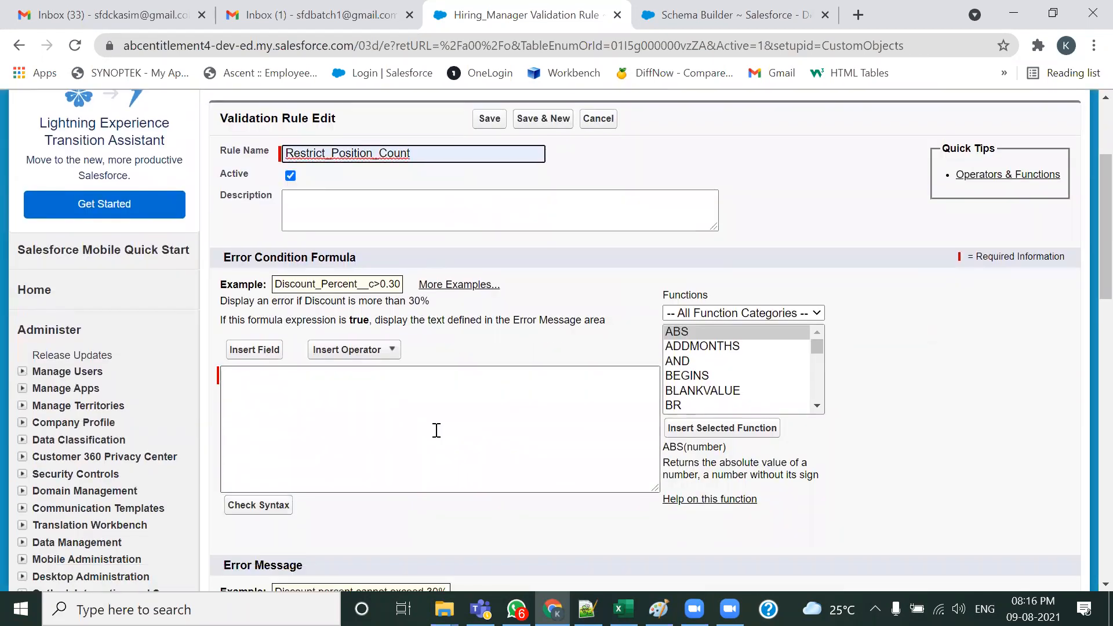
scroll(436, 427, "down", 1)
scroll(435, 427, "up", 2)
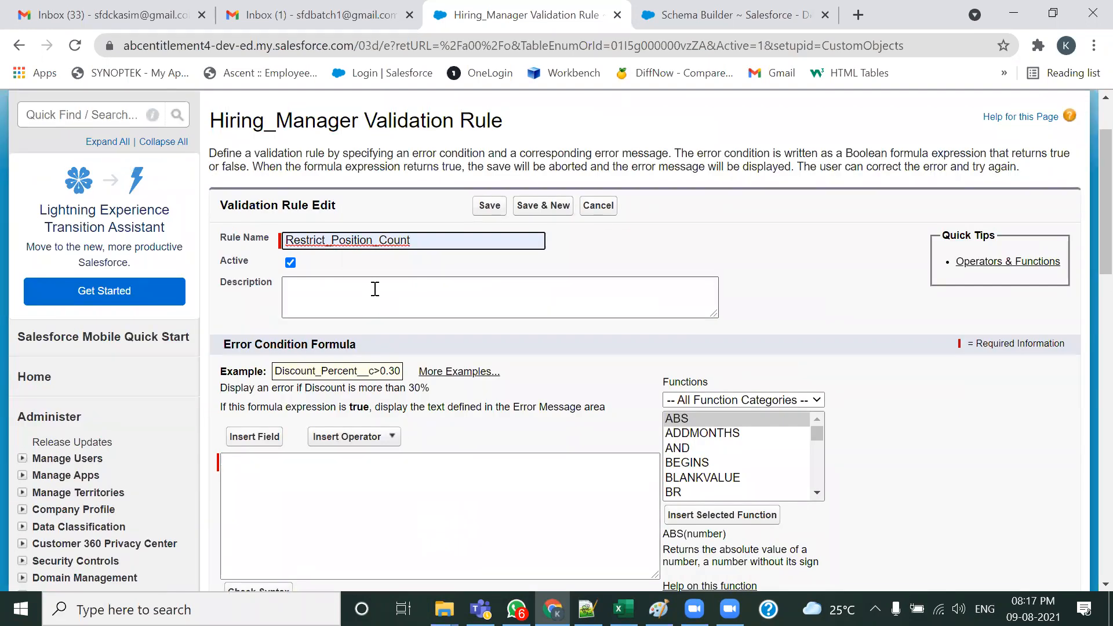
scroll(375, 289, "down", 1)
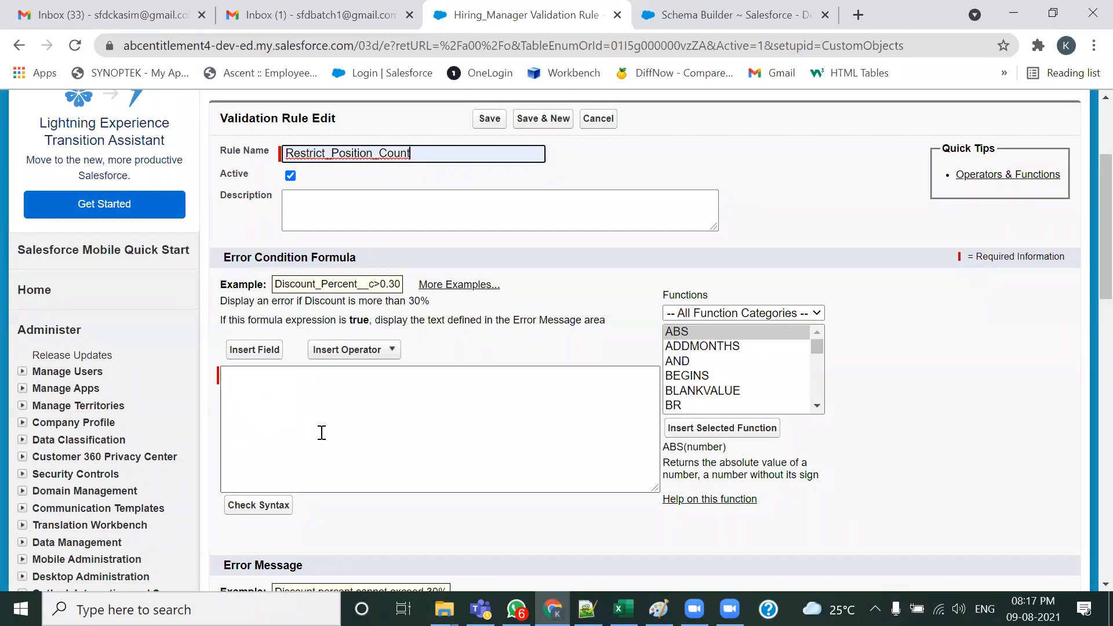
scroll(303, 408, "down", 2)
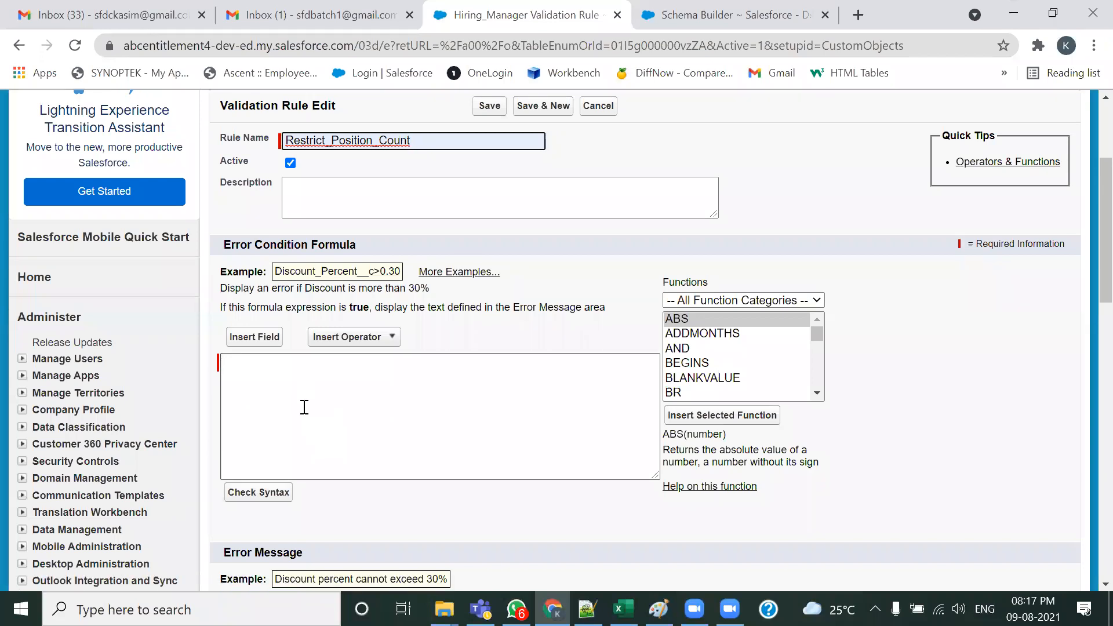
left_click(259, 267)
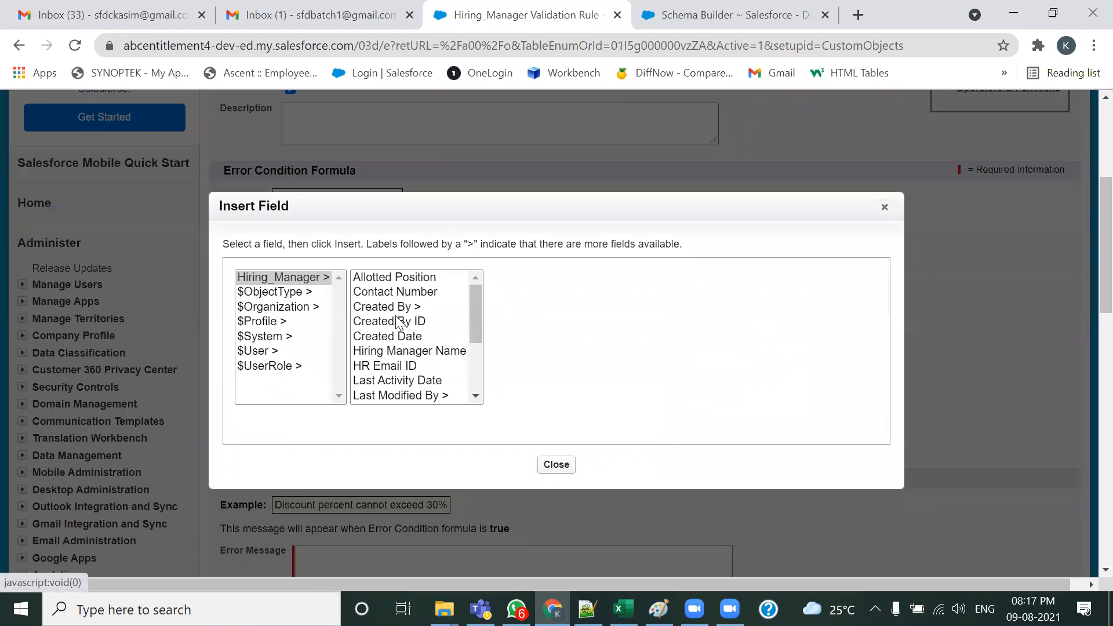
mouse_move(474, 308)
left_mouse_down()
mouse_move(483, 384)
mouse_move(468, 302)
left_mouse_up()
left_click(377, 276)
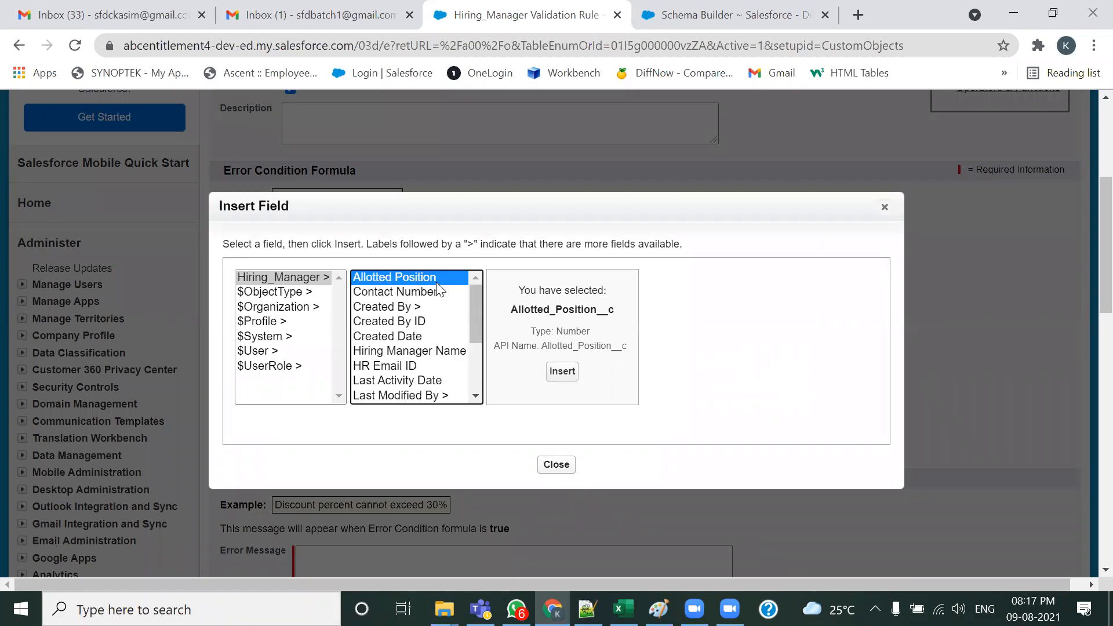
left_click(565, 369)
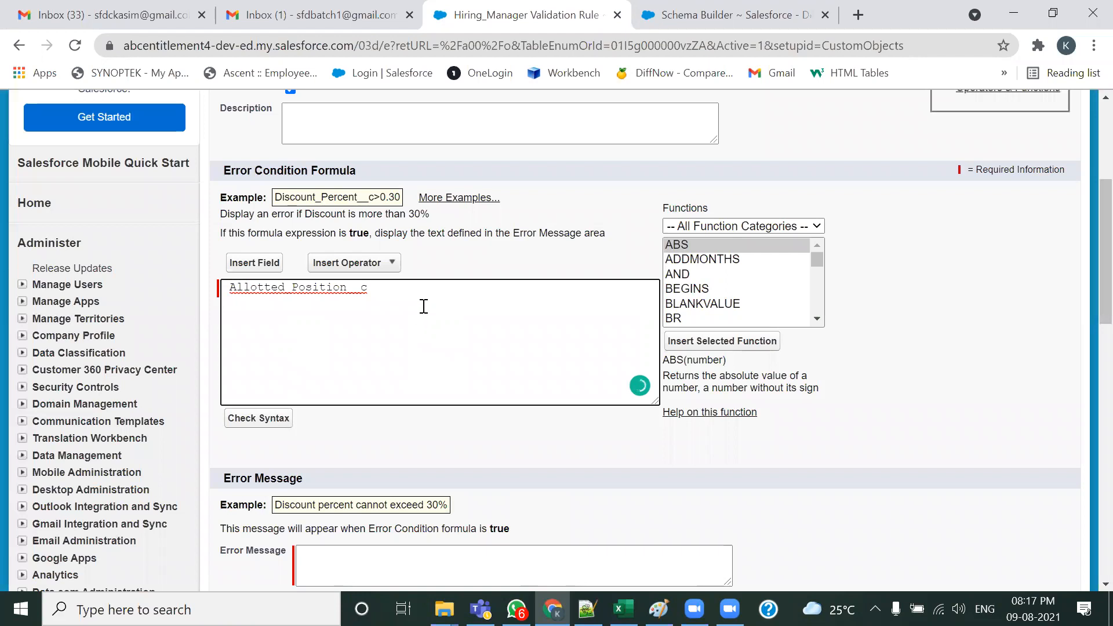
type("> 1")
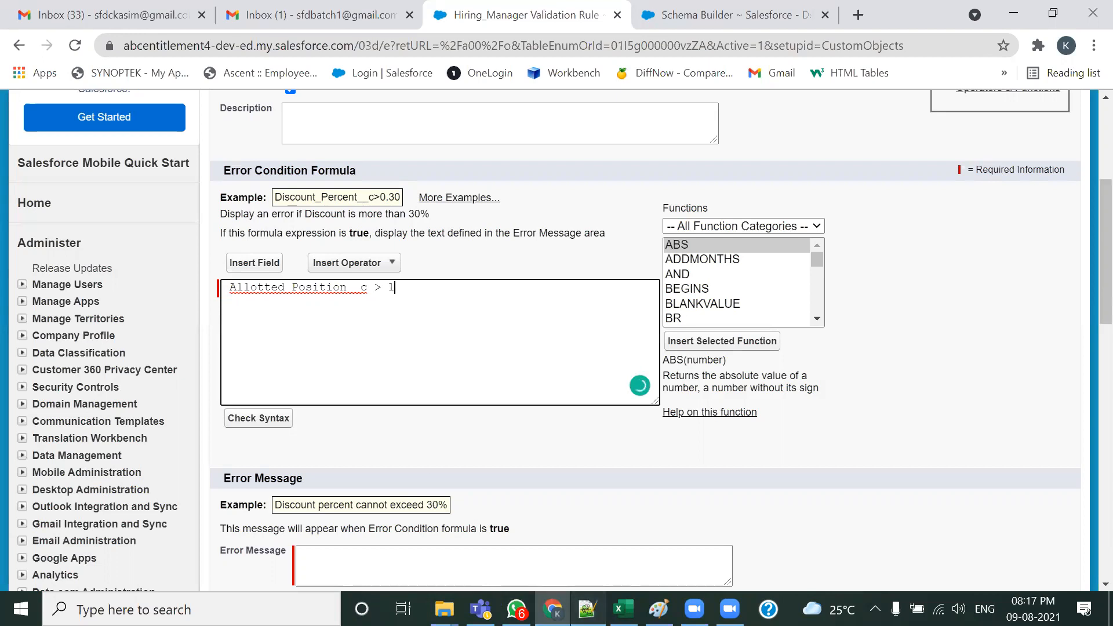
Step: Compare the formula with the "Allotted Position > 1" example in the Notepad++ notes, and check its syntax in Salesforce
left_click(587, 609)
left_click_drag(213, 418, 360, 419)
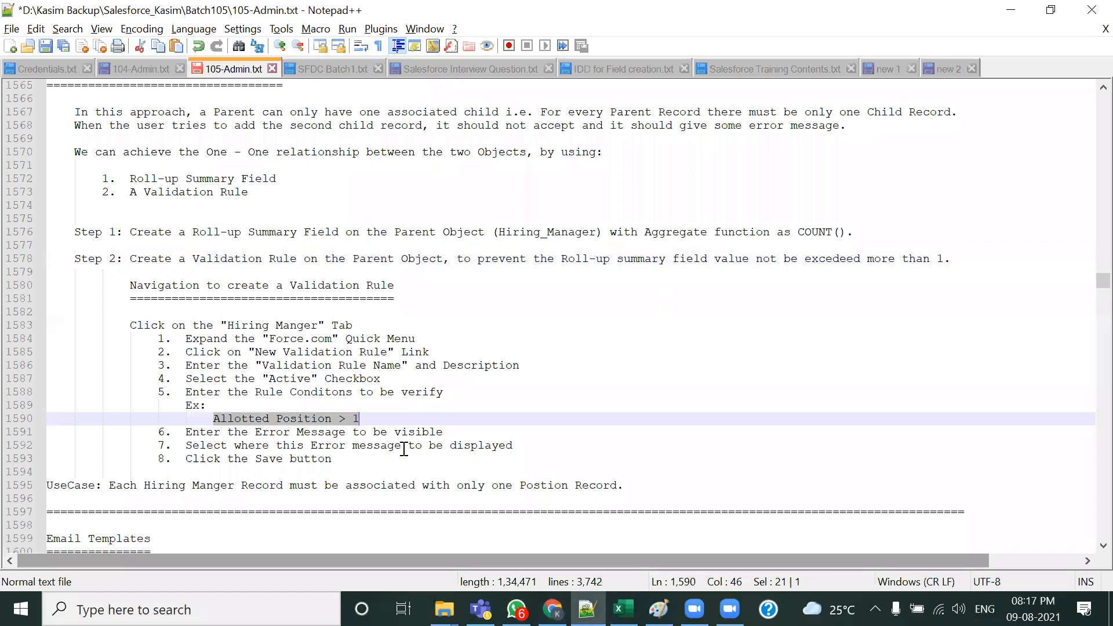
key("alt+Tab")
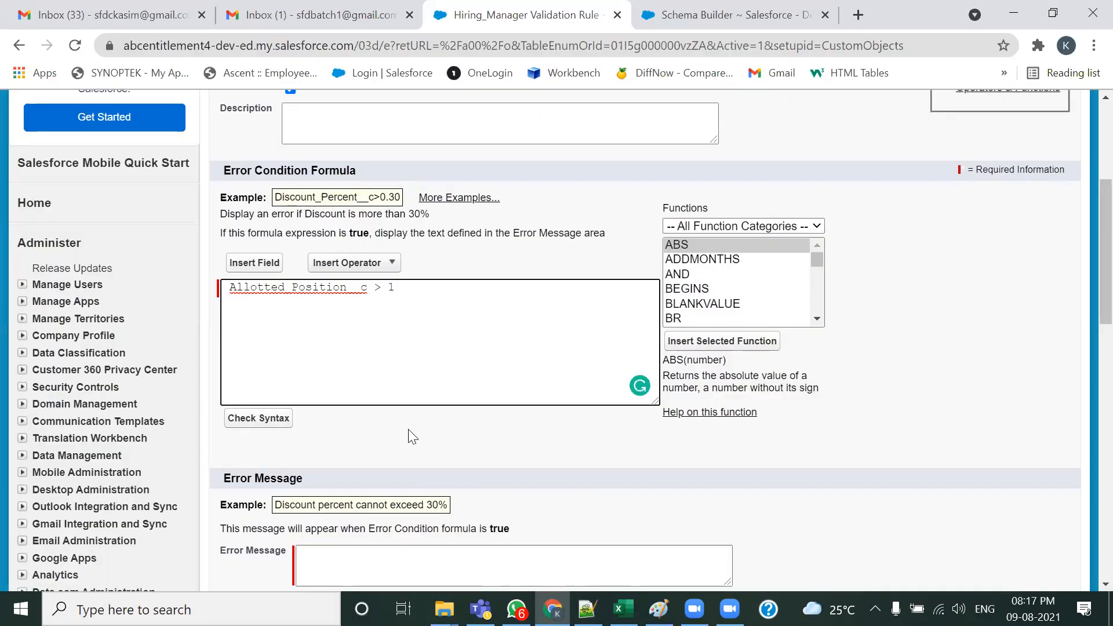
left_click(255, 419)
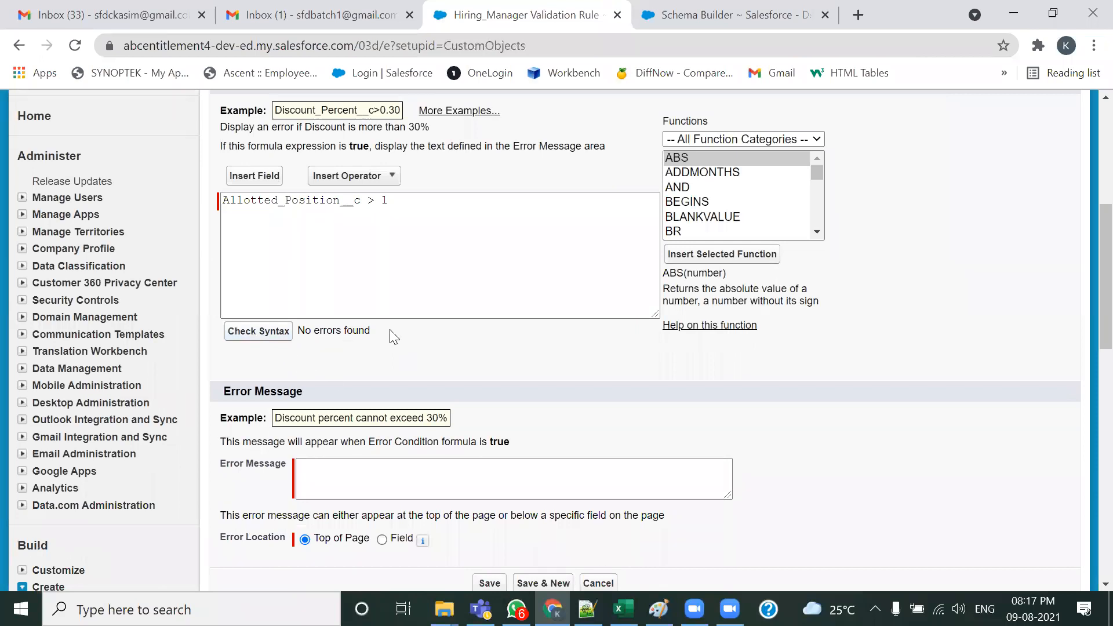
left_click_drag(386, 336, 296, 335)
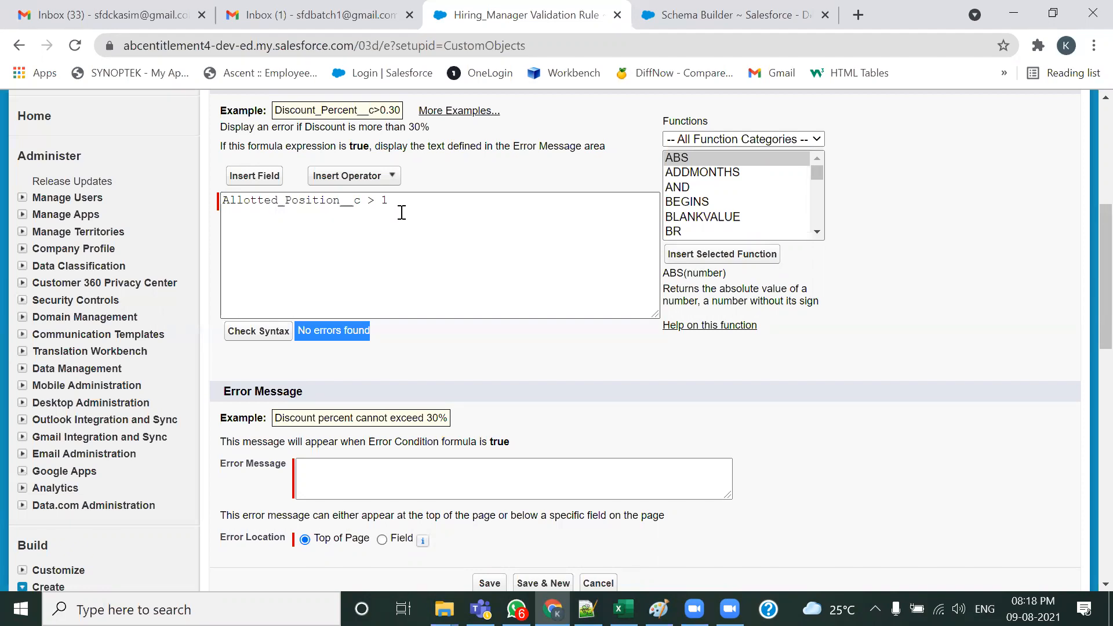
left_click_drag(393, 202, 223, 201)
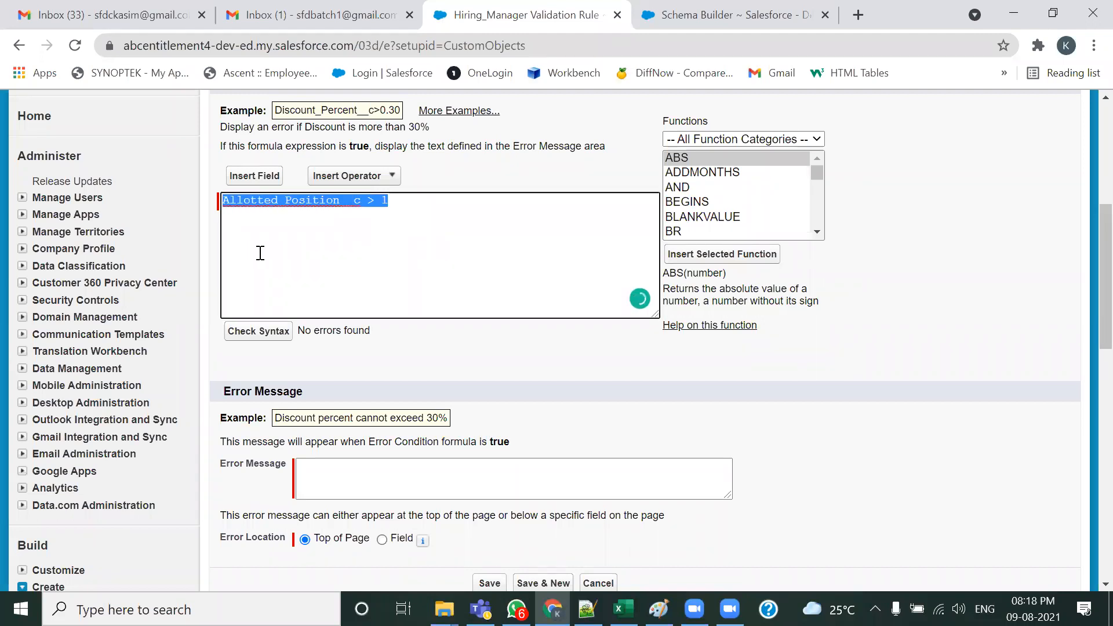
left_click(313, 263)
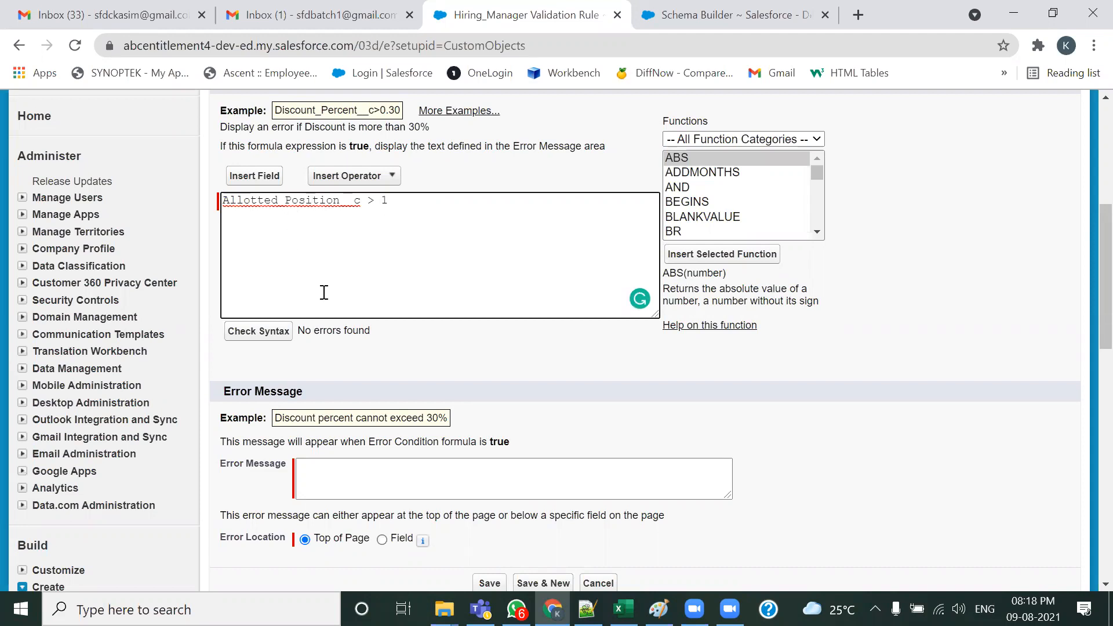
left_click_drag(366, 204, 224, 206)
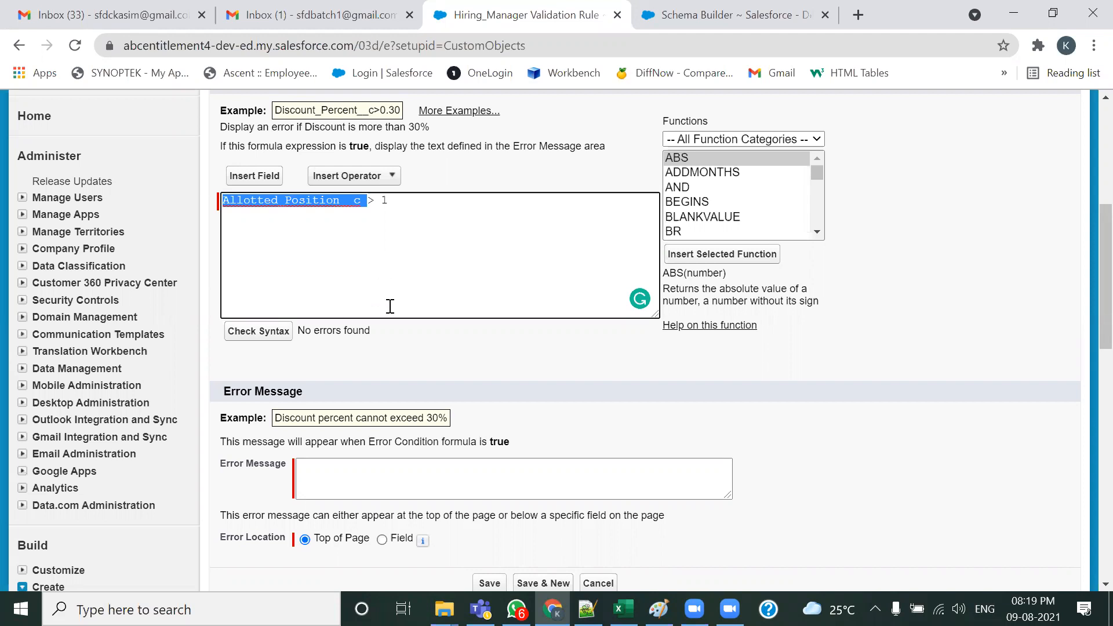
Step: Enter the error message "This Hiring Manager is already allotted to a Position", correcting the spelling of "Position" and "allotted"
left_click(344, 467)
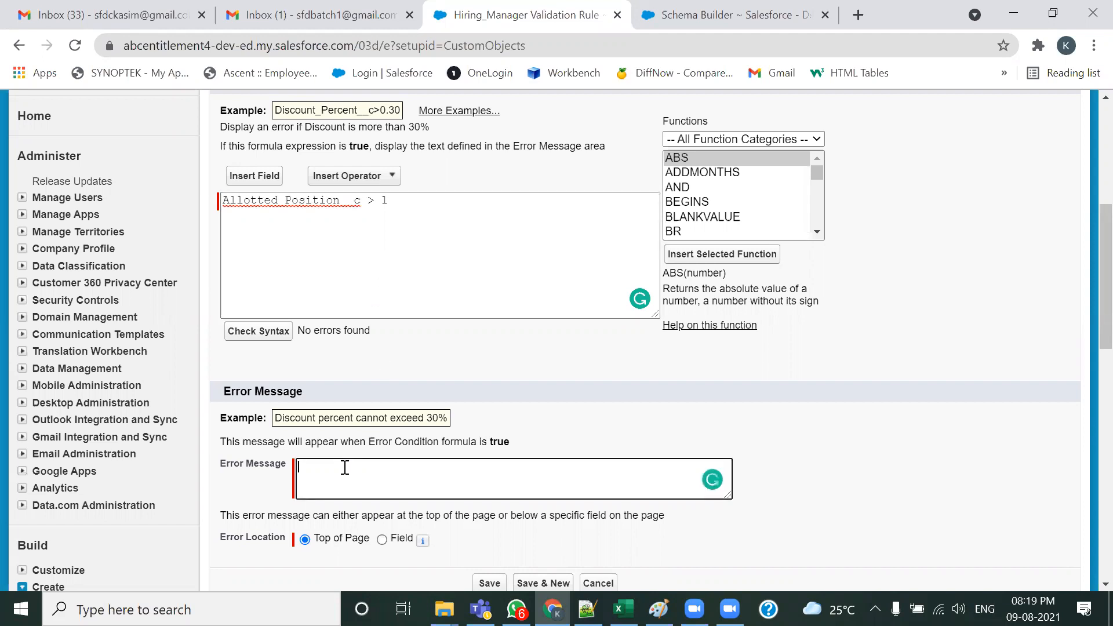
type("This Hiring Manager is already")
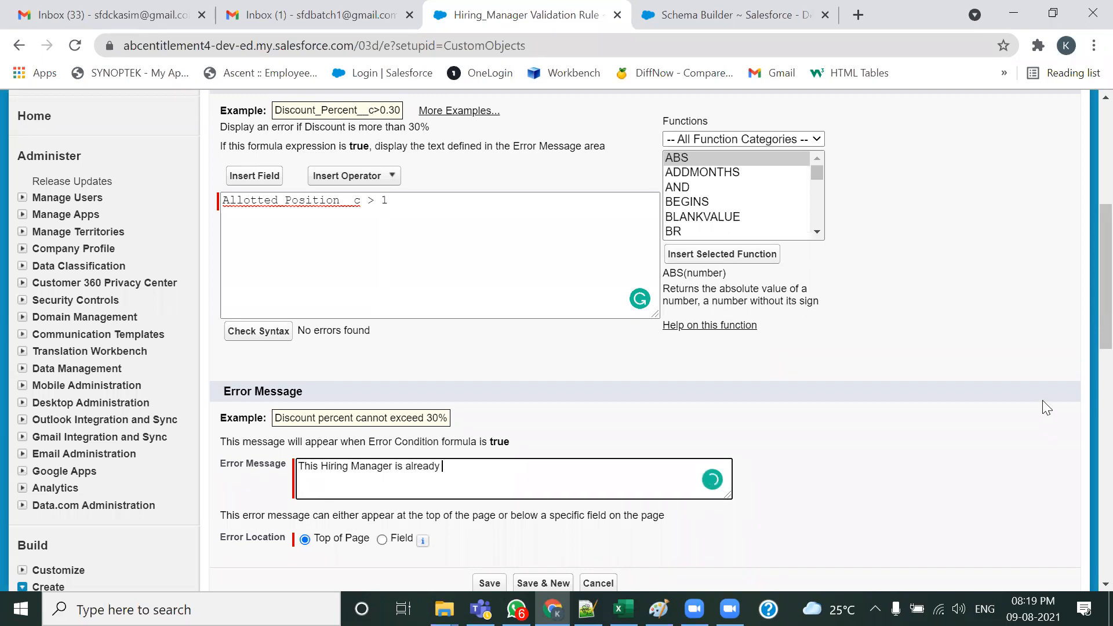
type(" alot")
key("BackSpace")
key("BackSpace")
type("loted to a")
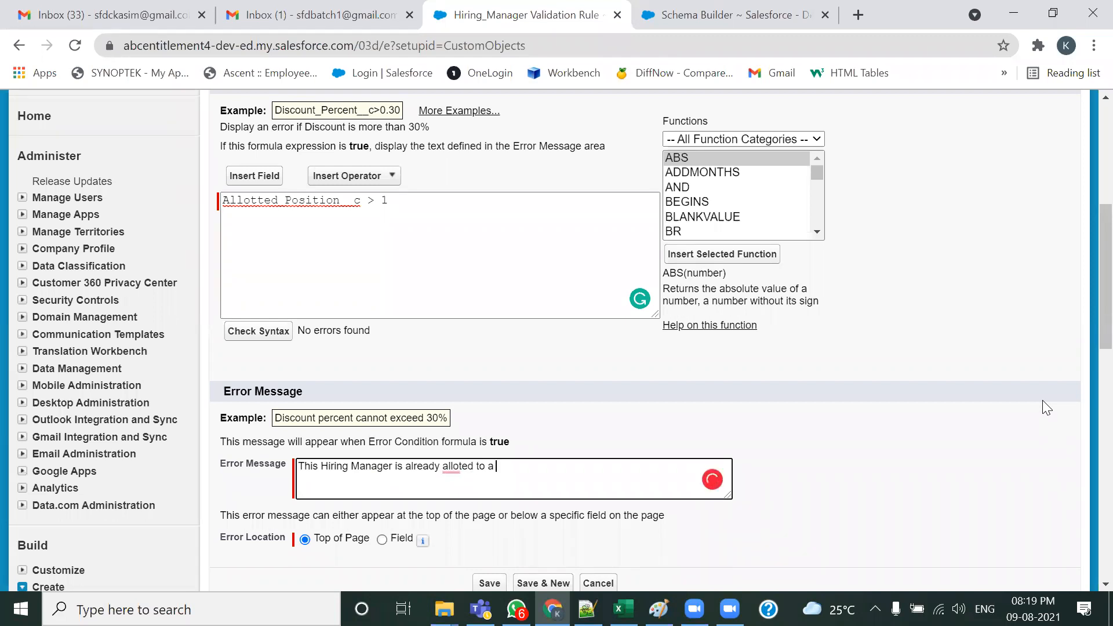
type(" Positon")
mouse_move(449, 467)
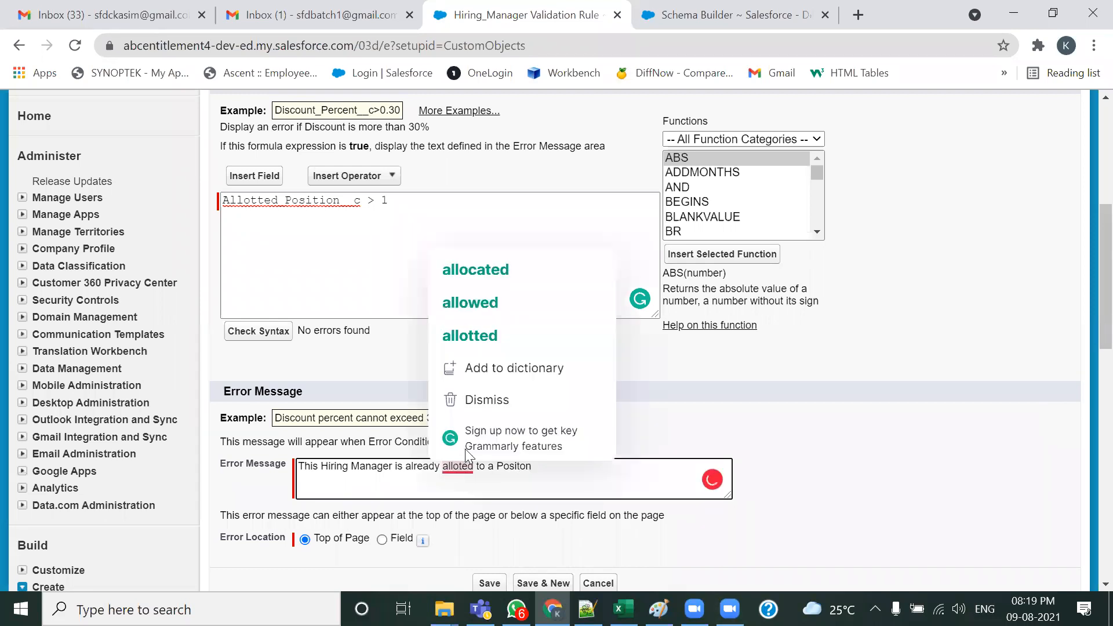
left_click(522, 467)
type("i")
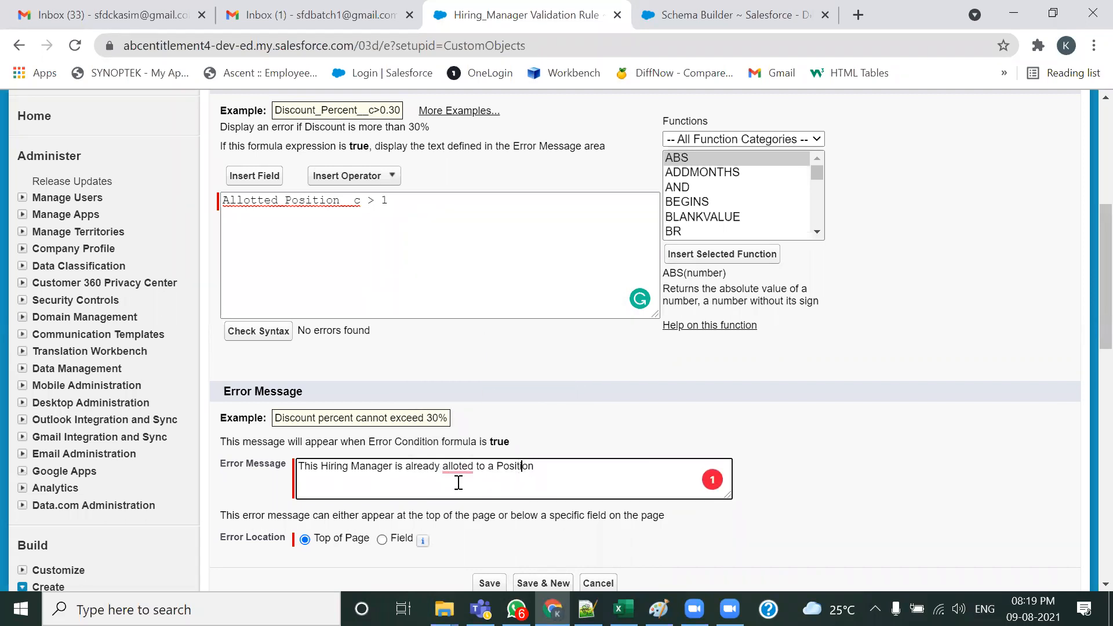
mouse_move(457, 470)
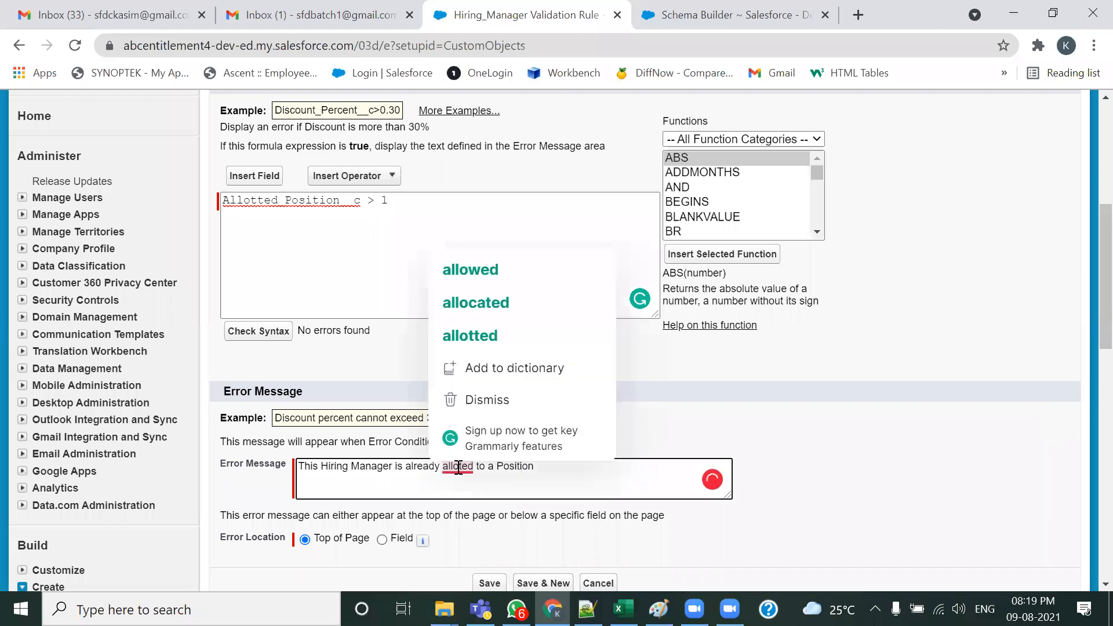
left_click(469, 335)
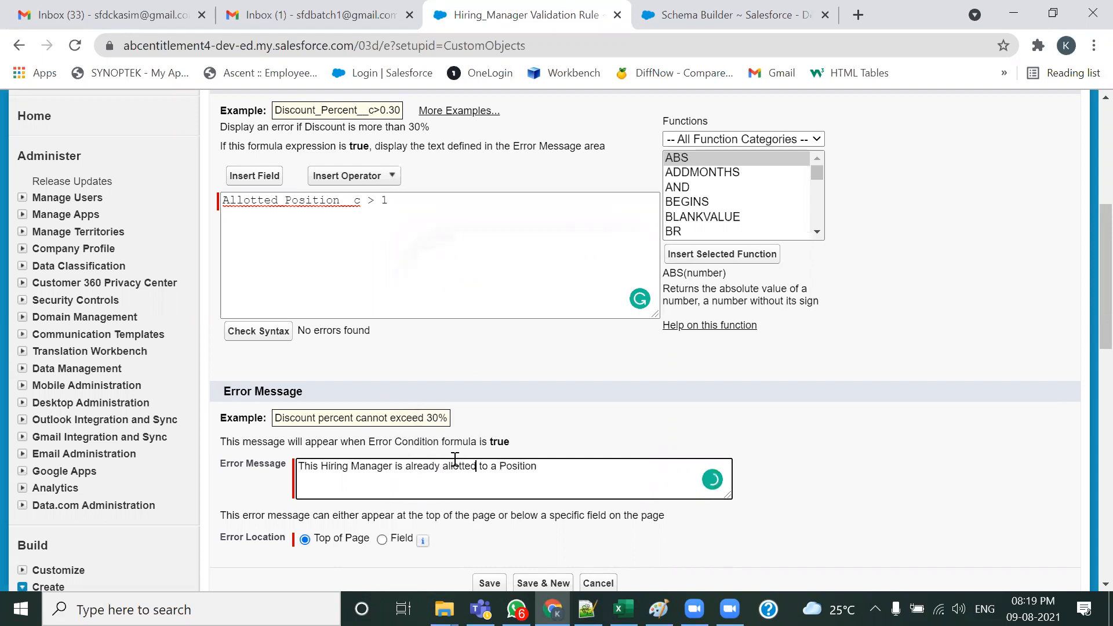
Step: Append ", Select another." to the end of the error message
left_click(560, 481)
type(".")
key("BackSpace")
type(", Selected")
key("BackSpace")
key("BackSpace")
type("andther .")
Step: Review the error location, active setting and description, and save the Restrict_Position_Count validation rule
scroll(690, 458, "down", 3)
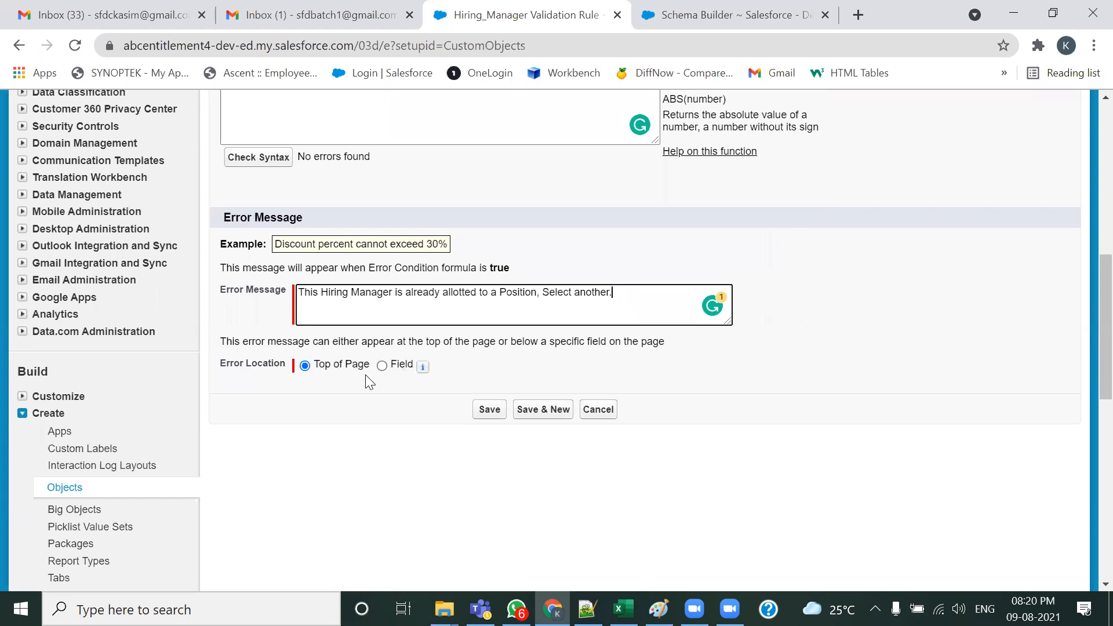
scroll(366, 381, "up", 10)
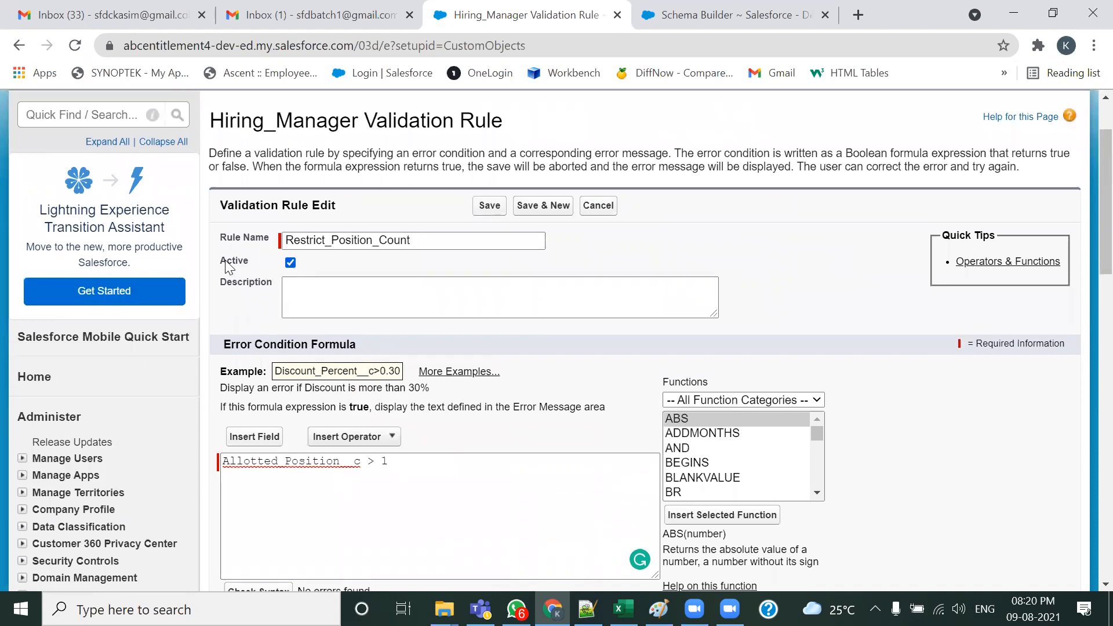
left_click(416, 290)
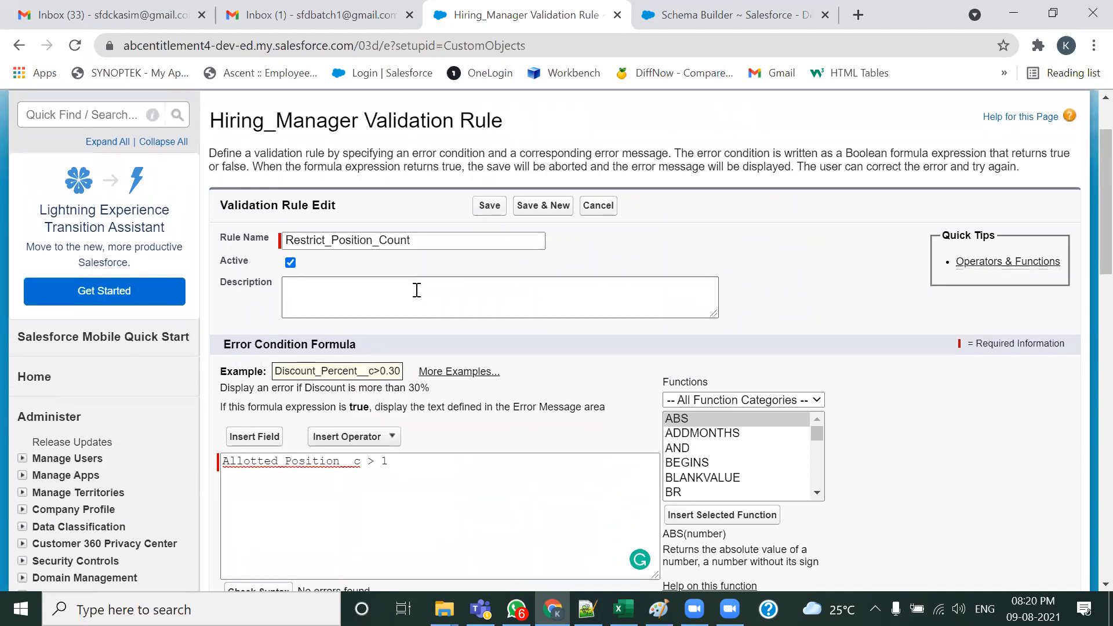
scroll(423, 338, "down", 9)
left_click(493, 322)
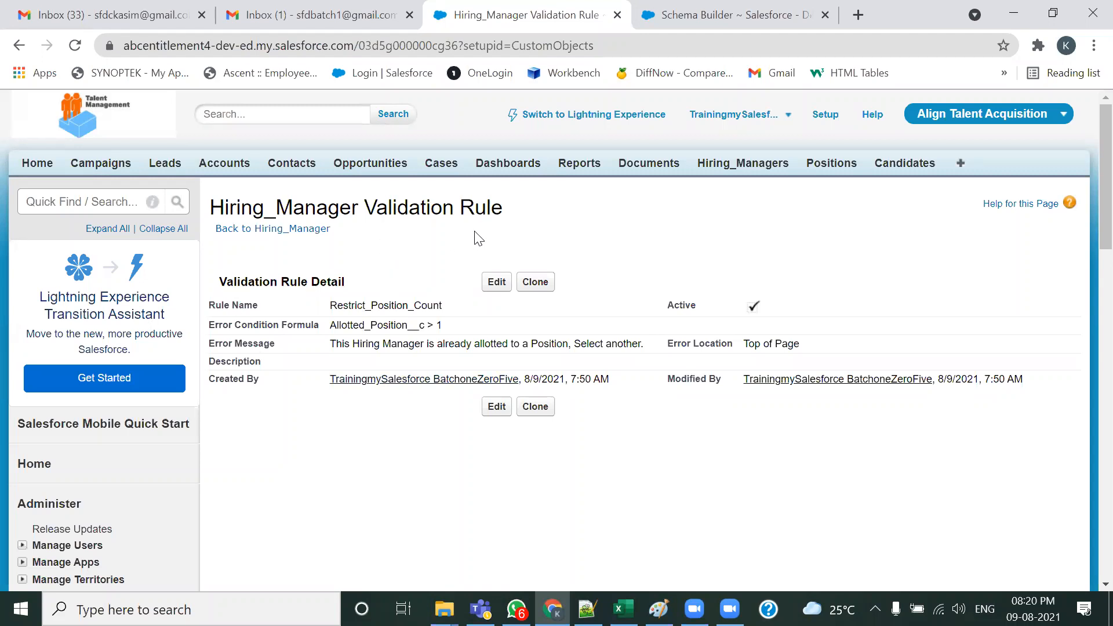
Step: Open the column layout of the Hiring_Managers tab and add Allotted Position to its selected fields
left_click(832, 165)
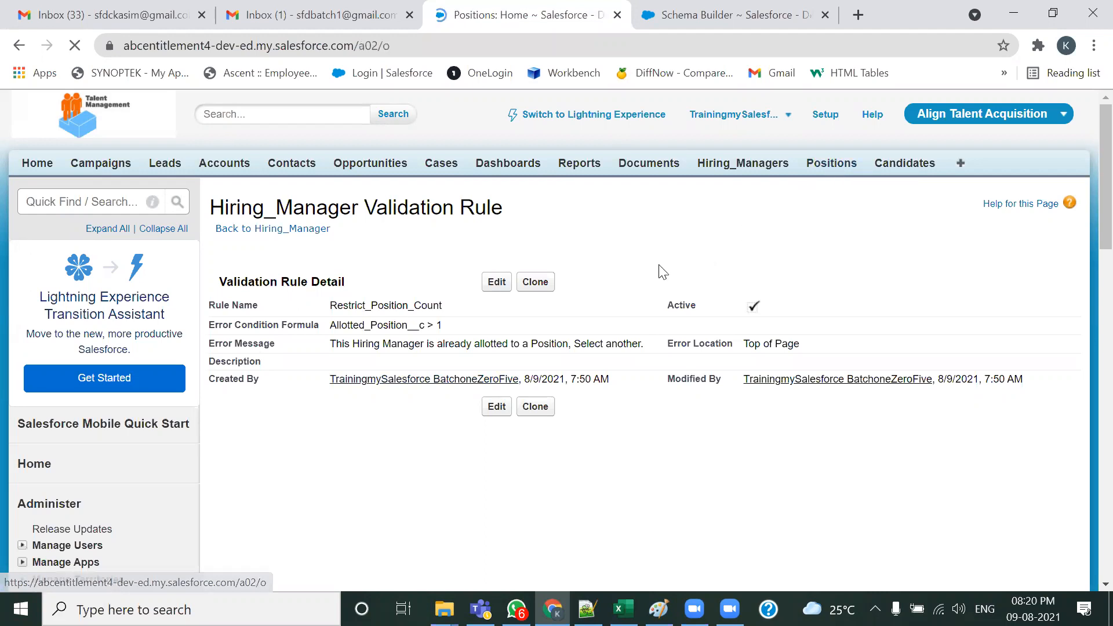
left_click(748, 164)
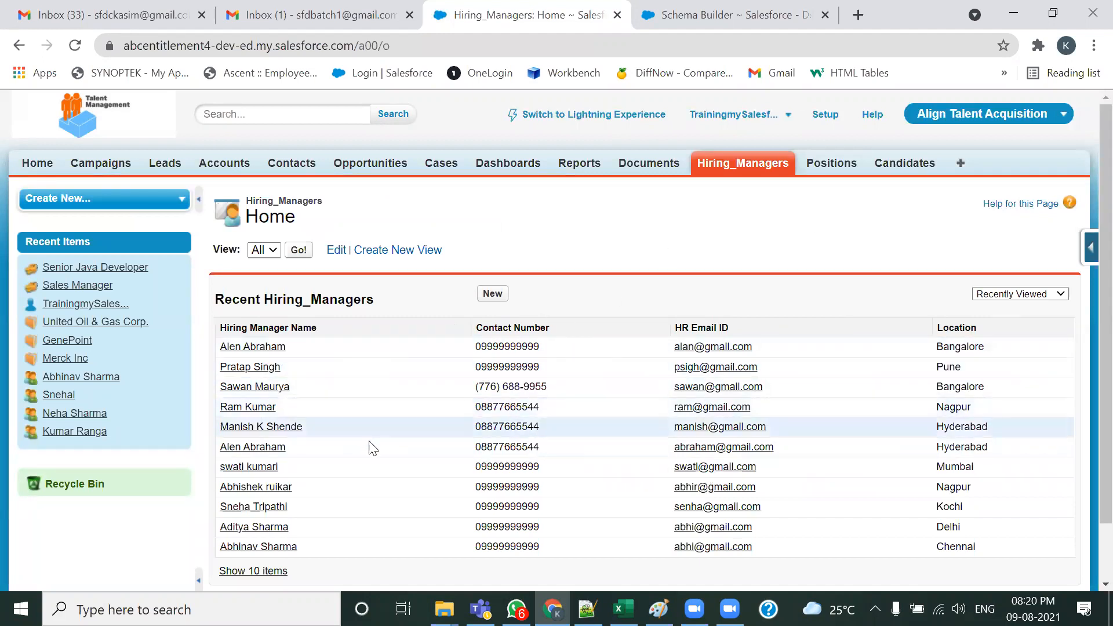
scroll(370, 447, "down", 2)
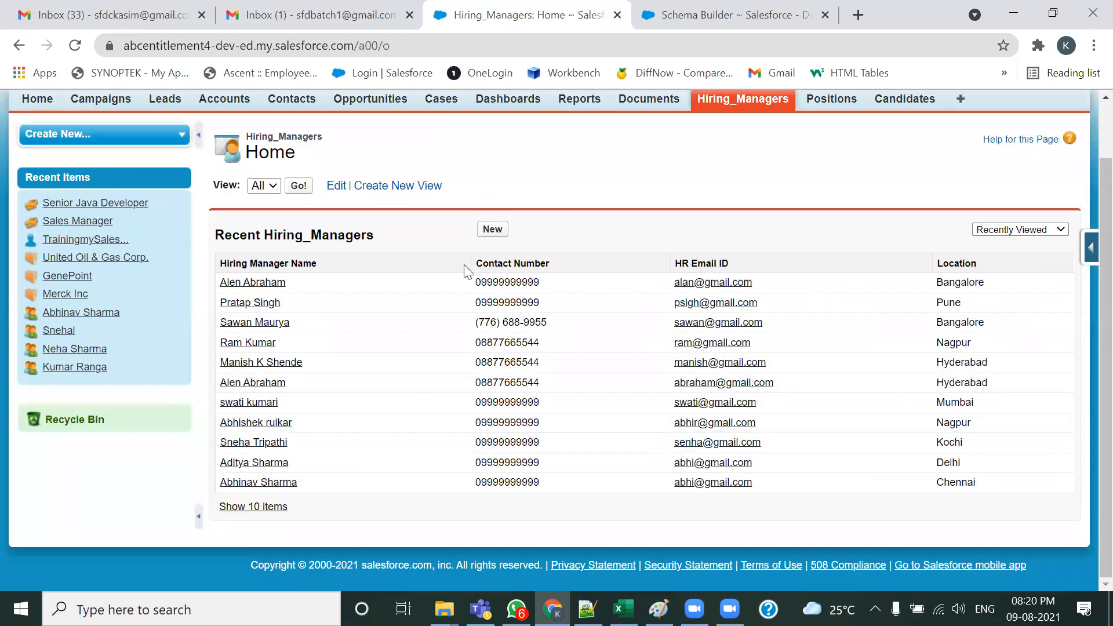
left_click(1087, 257)
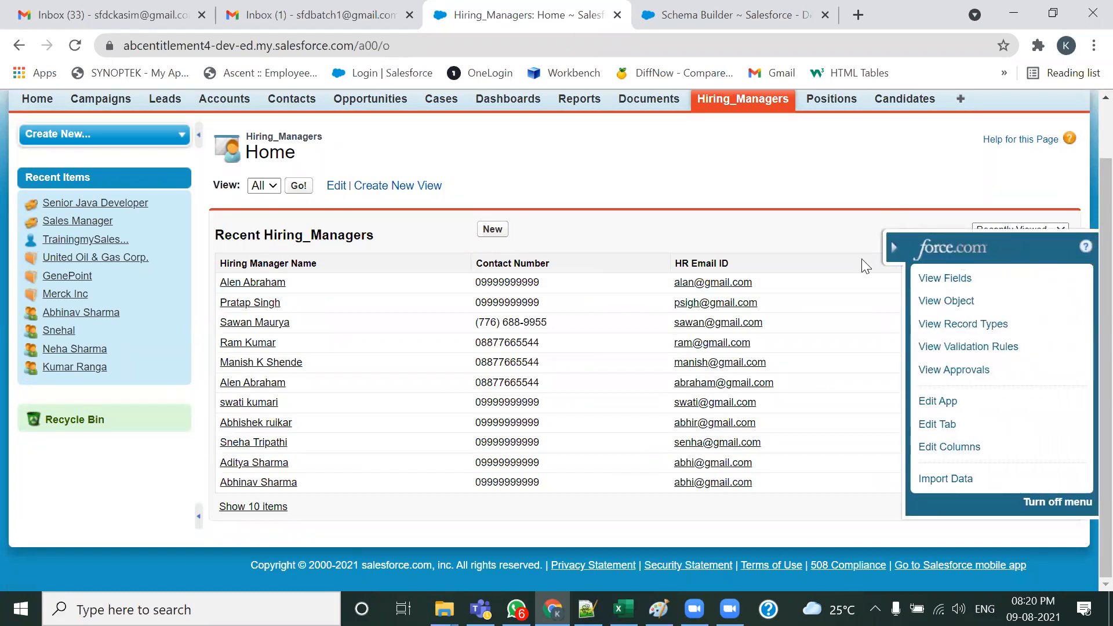
left_click(948, 447)
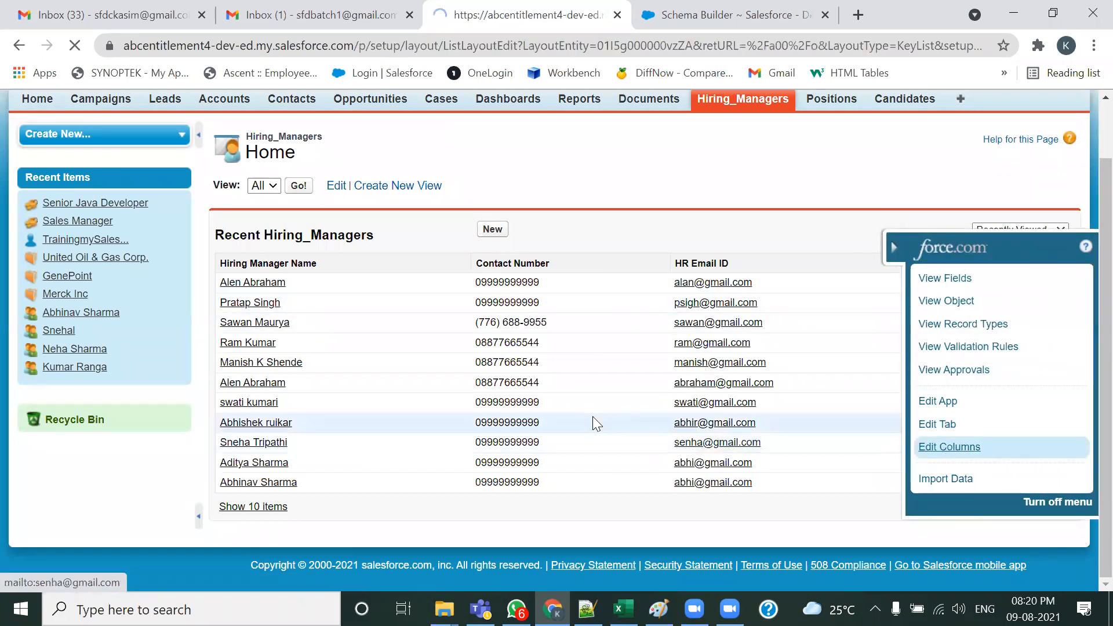
left_click_drag(348, 371, 347, 374)
left_click(317, 335)
left_click(380, 376)
Step: Move Allotted Position up to directly below Hiring Manager Name in the selected fields and save the layout
left_click(567, 377)
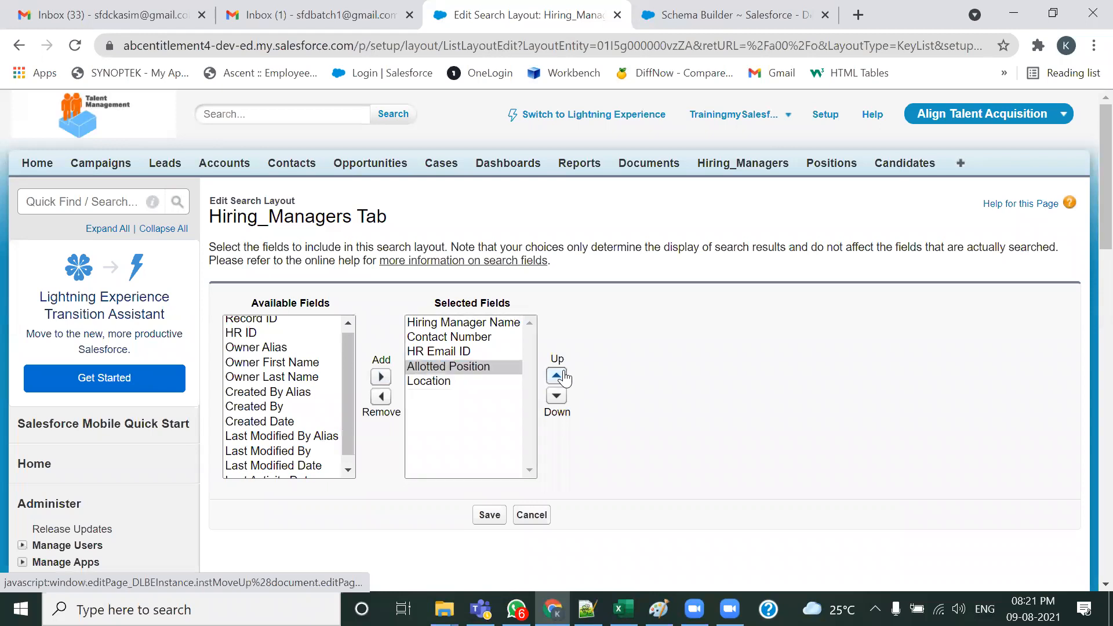
left_click(566, 377)
left_click(566, 376)
left_click(566, 377)
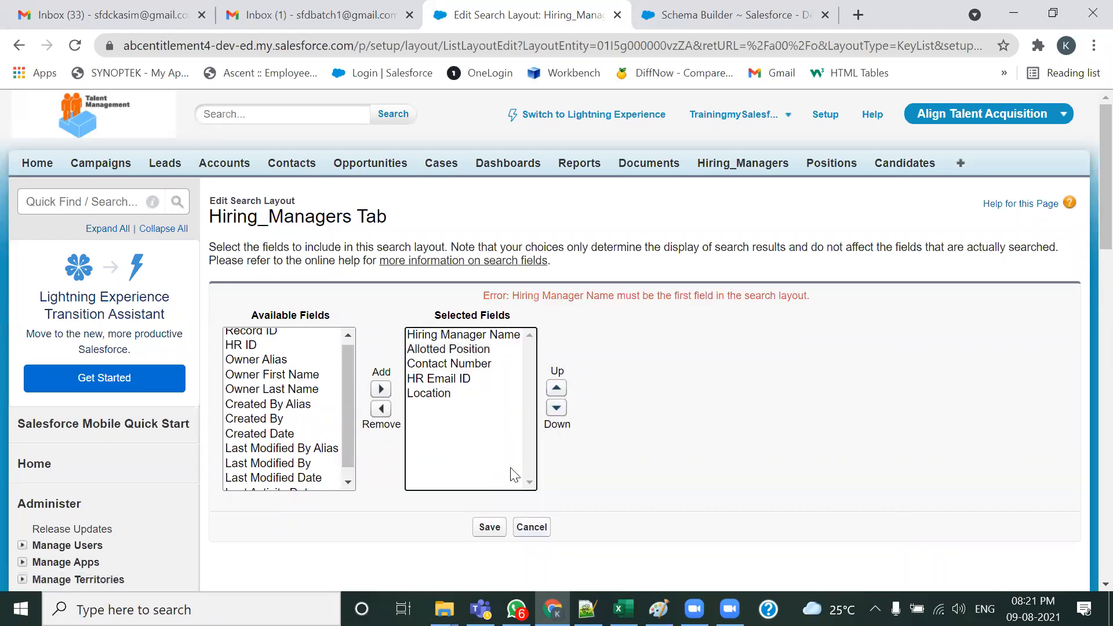
left_click(490, 526)
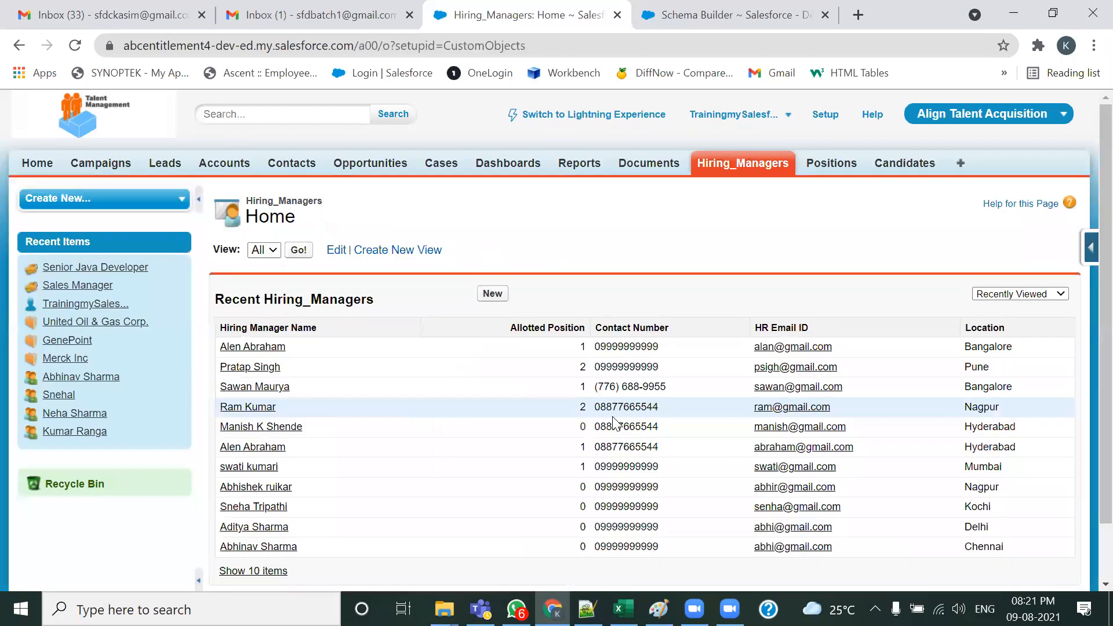
Step: Open Positions in a separate browser tab, clone the Sales Manager position and name the copy Mainframe Engineer
scroll(613, 416, "down", 2)
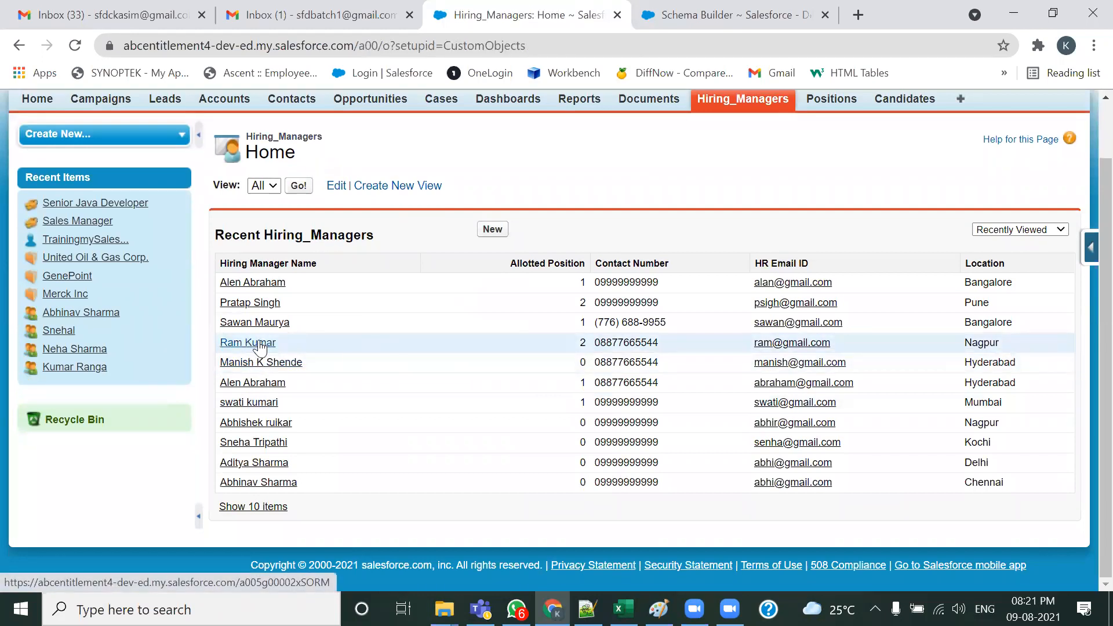
middle_click(830, 99)
left_click(654, 8)
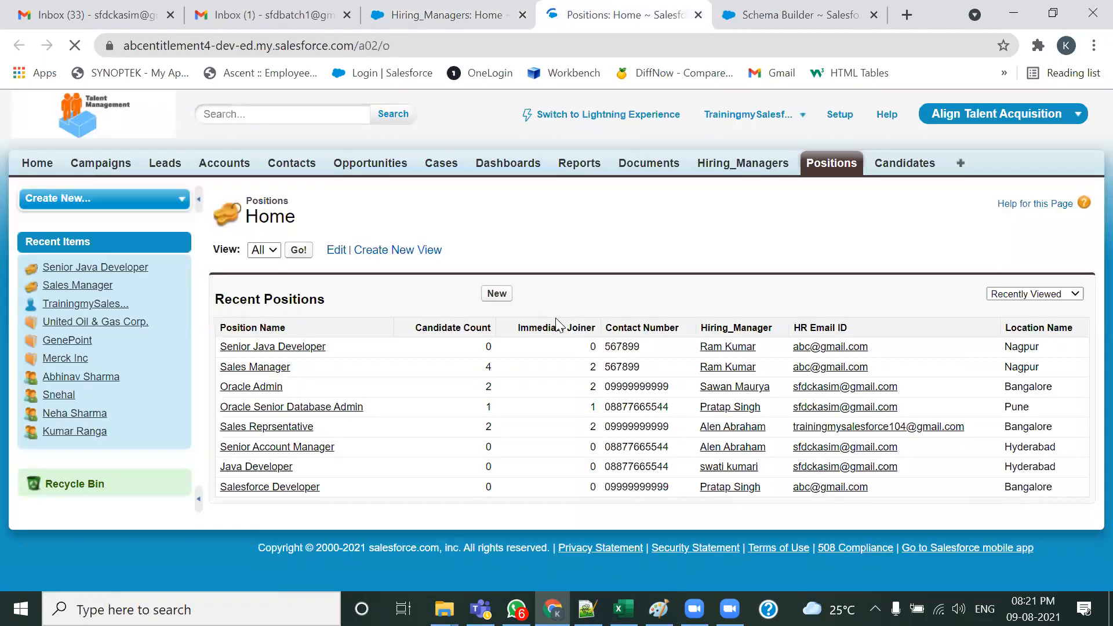
left_click(283, 367)
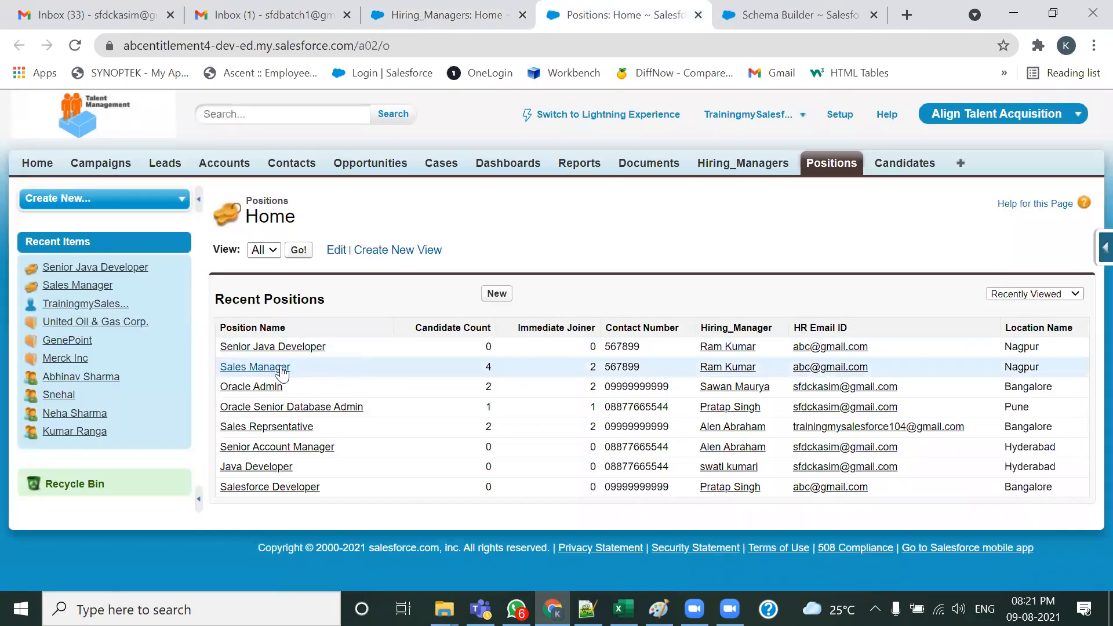
left_click(591, 310)
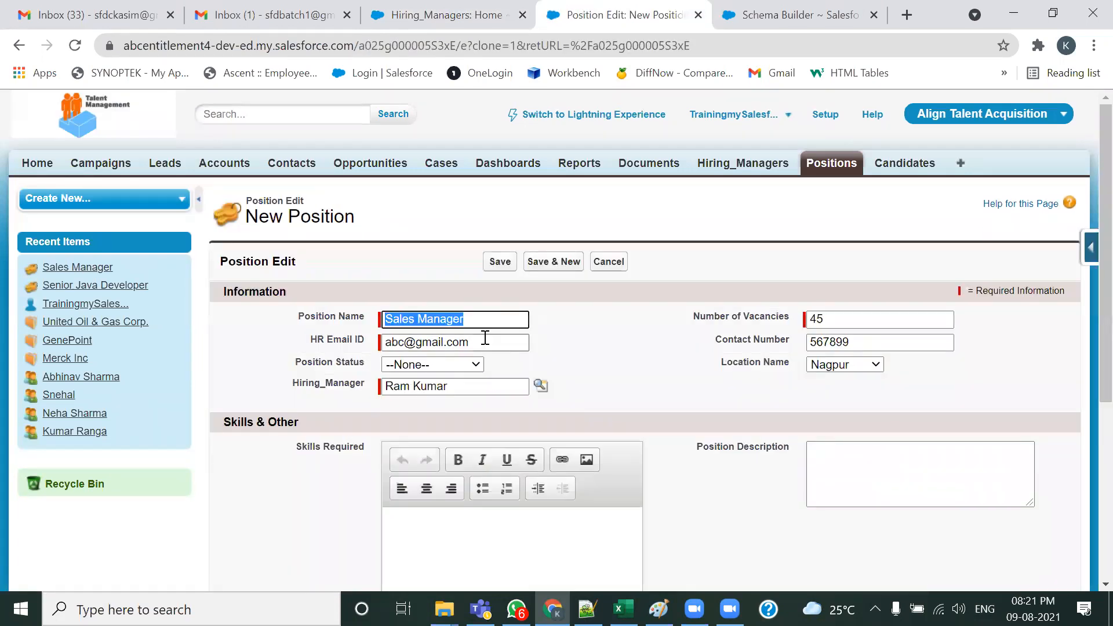
type("Mainframe Engine")
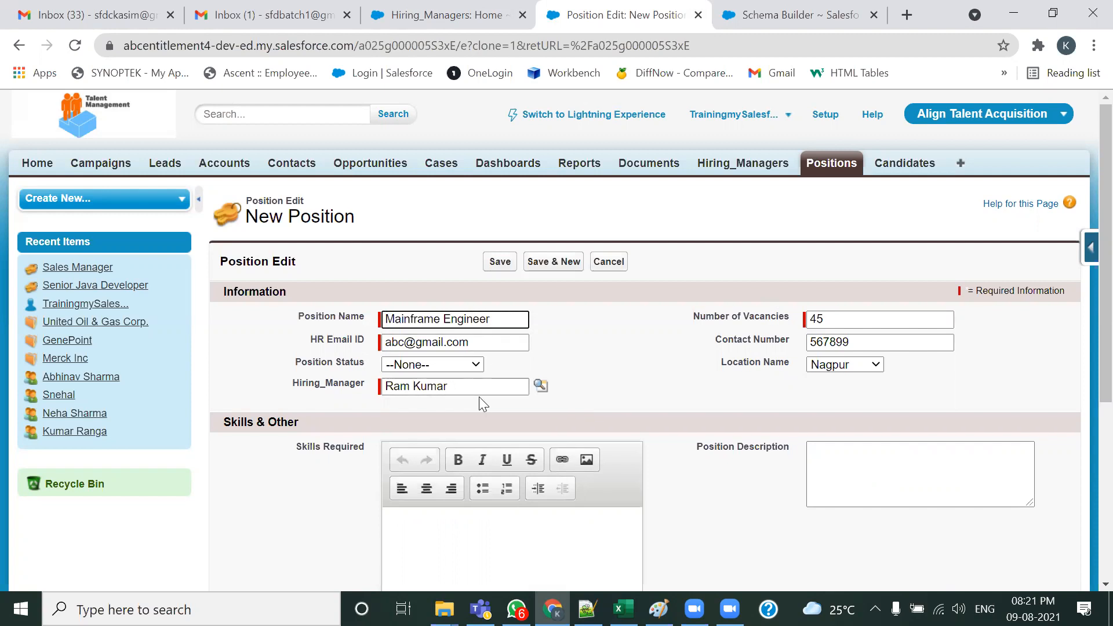
Step: Check the cloned hiring manager's Allotted Position count, then try to save Mainframe Engineer to test the validation rule
left_click(445, 15)
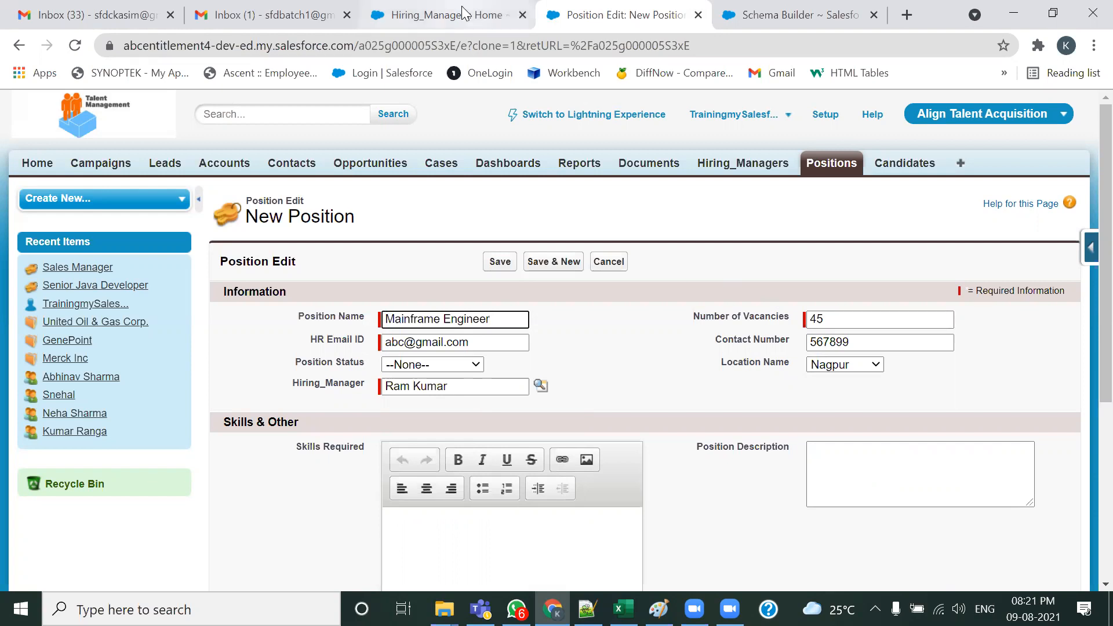
scroll(249, 347, "down", 1)
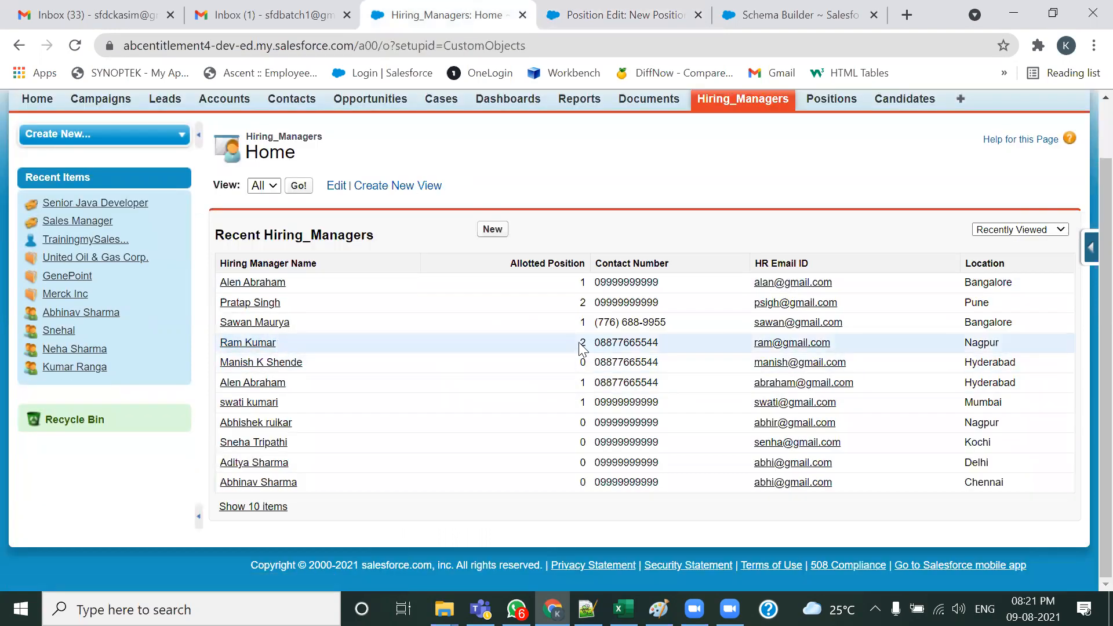
left_click(633, 19)
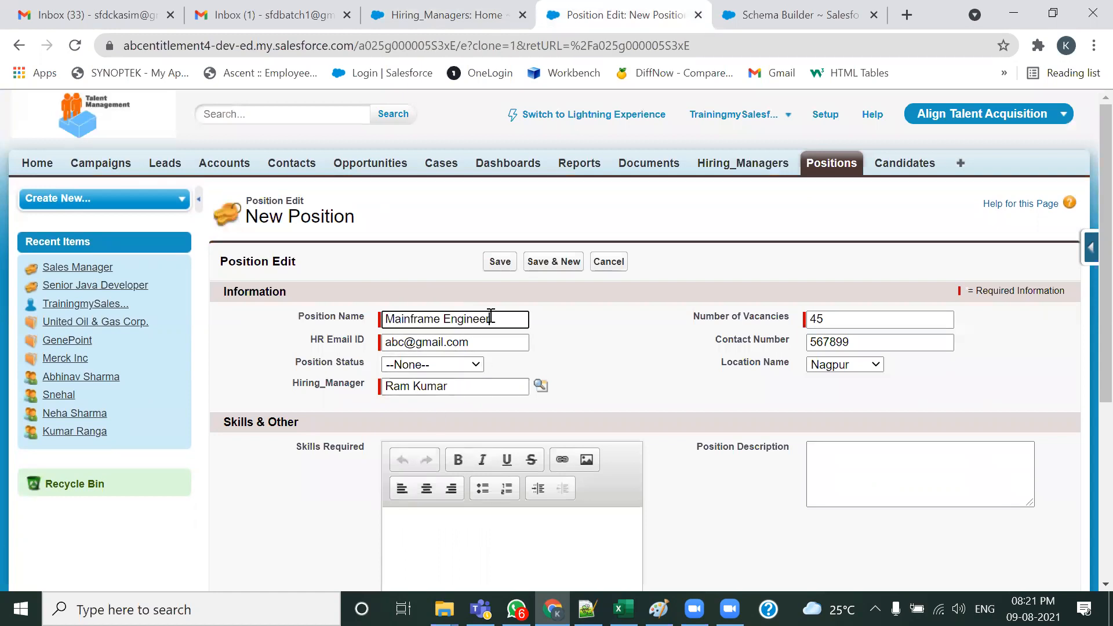
left_click(501, 263)
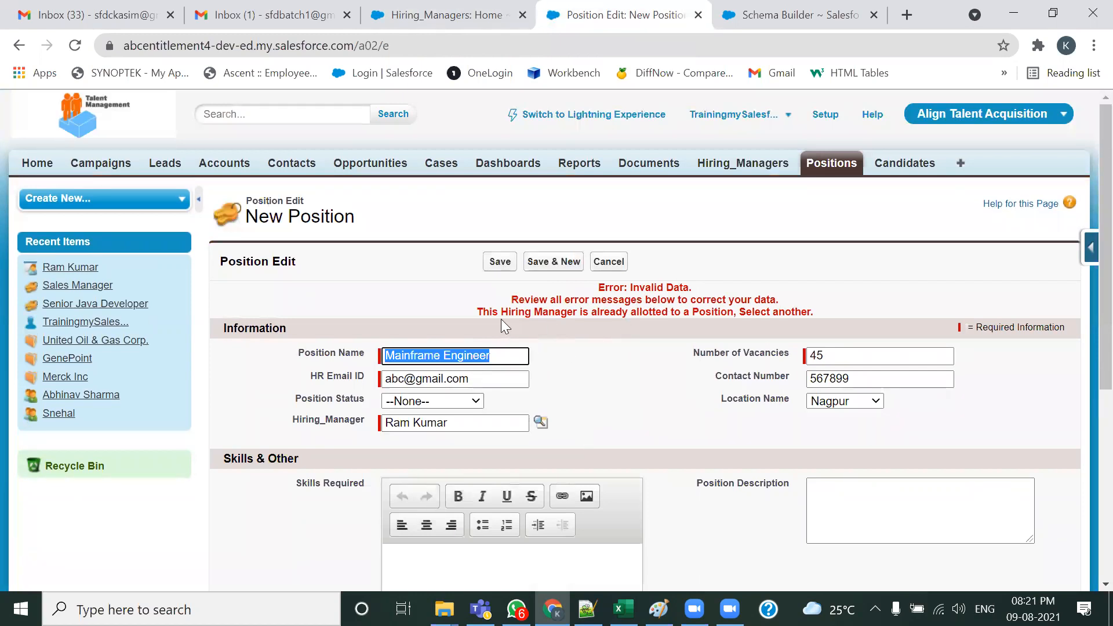
left_click_drag(479, 313, 810, 312)
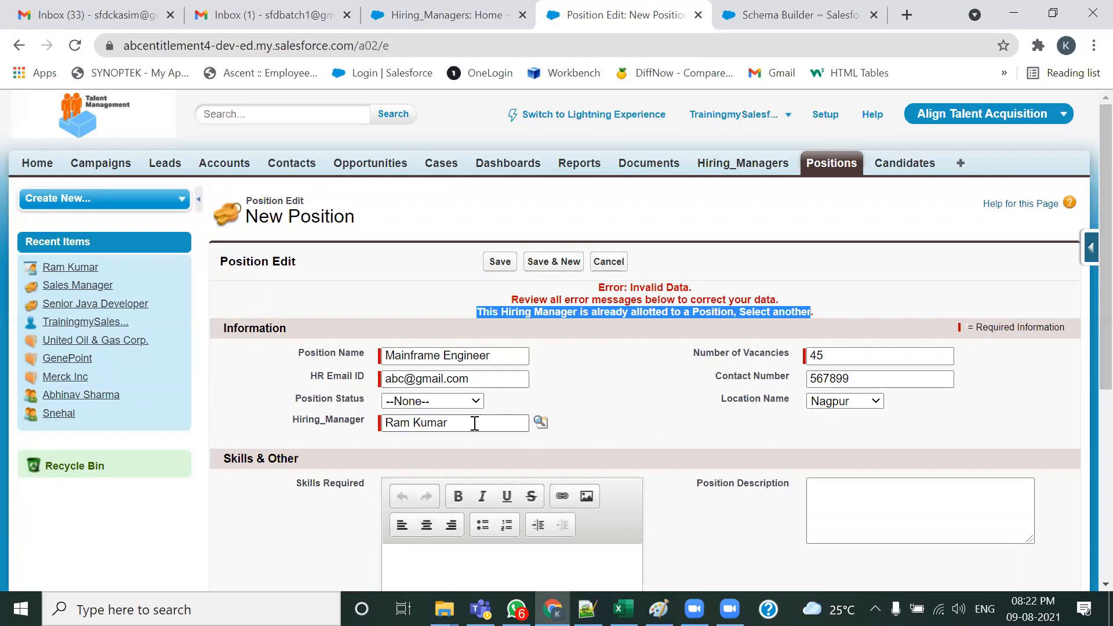
Step: Replace the Hiring_Manager of Mainframe Engineer with the unallotted Hyderabad manager through the lookup and save the position
left_click_drag(472, 422, 363, 428)
key("BackSpace")
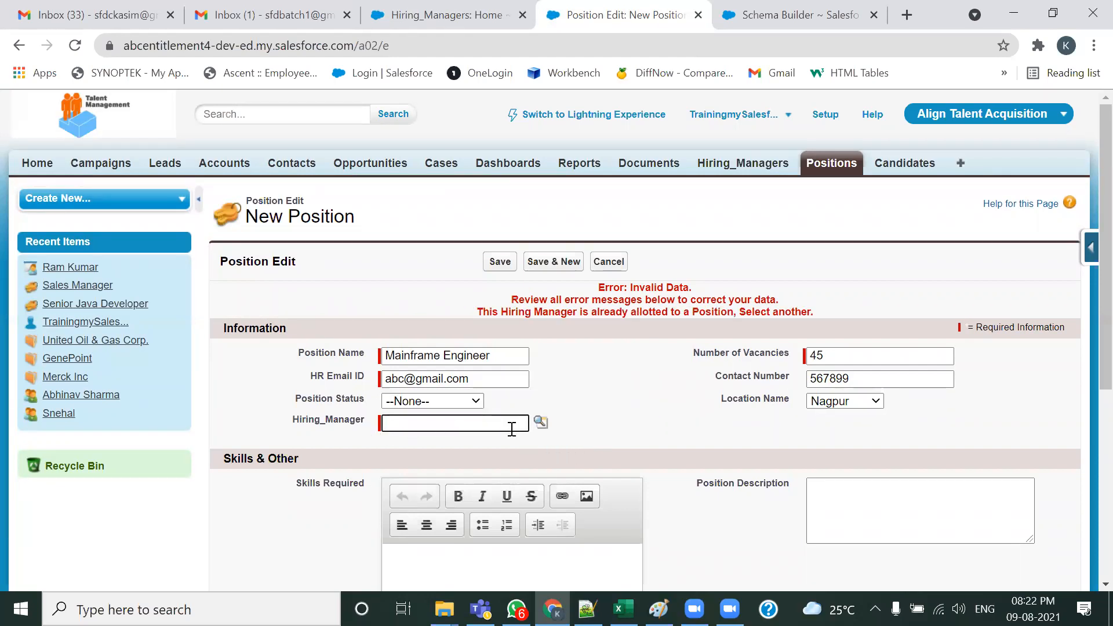
left_click(540, 422)
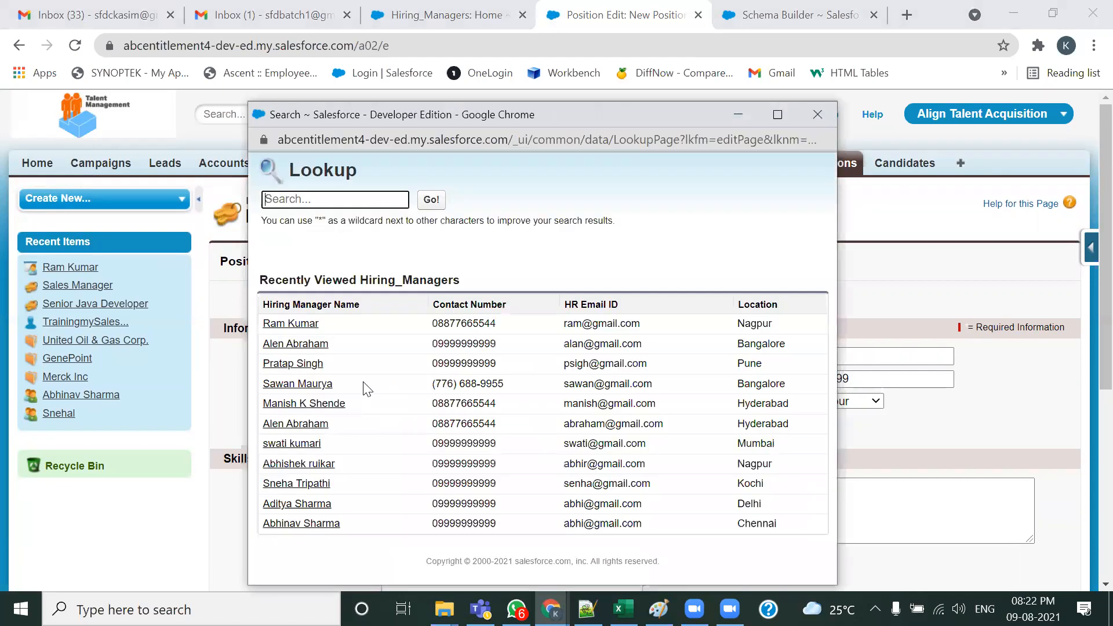
left_click(305, 404)
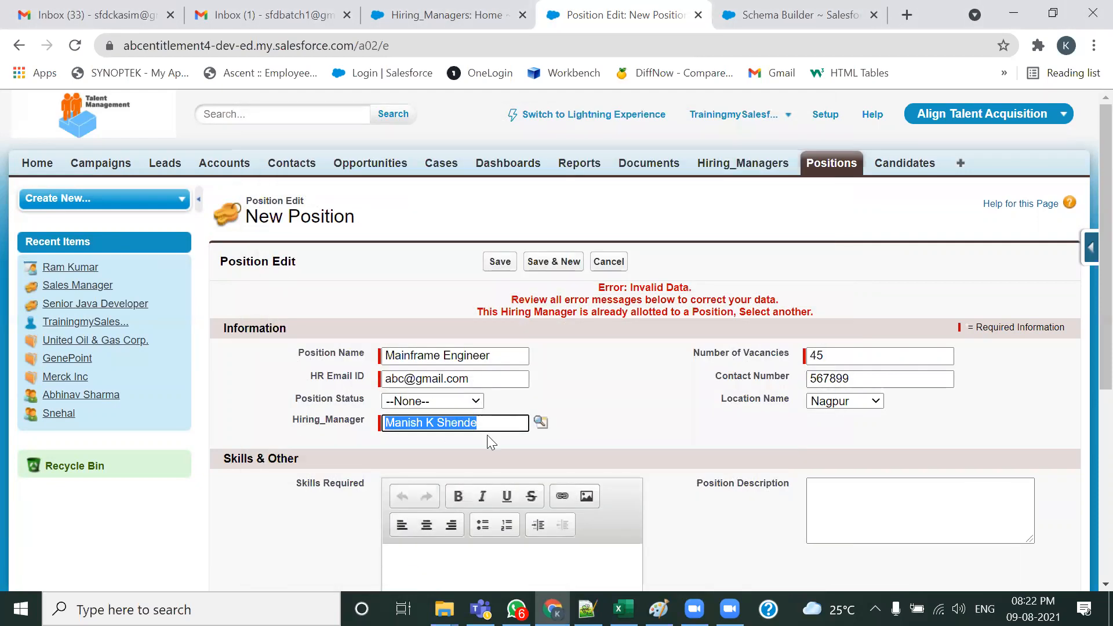
left_click(499, 262)
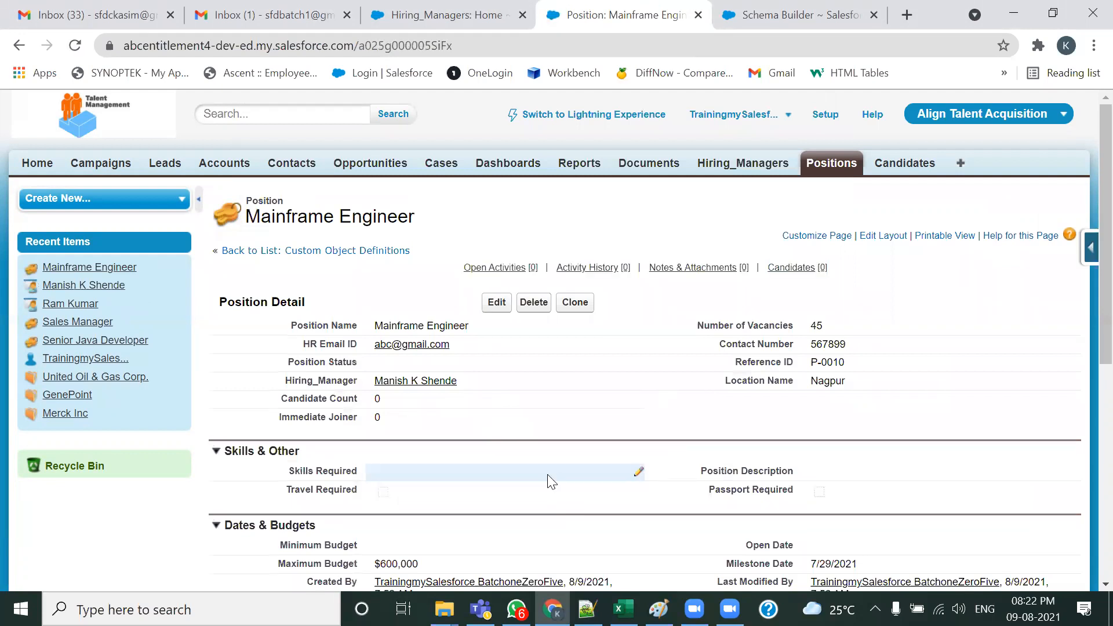
Step: Refresh the Hiring_Managers list to check the assigned manager's Allotted Position count, and return to the Mainframe Engineer record
left_click(441, 15)
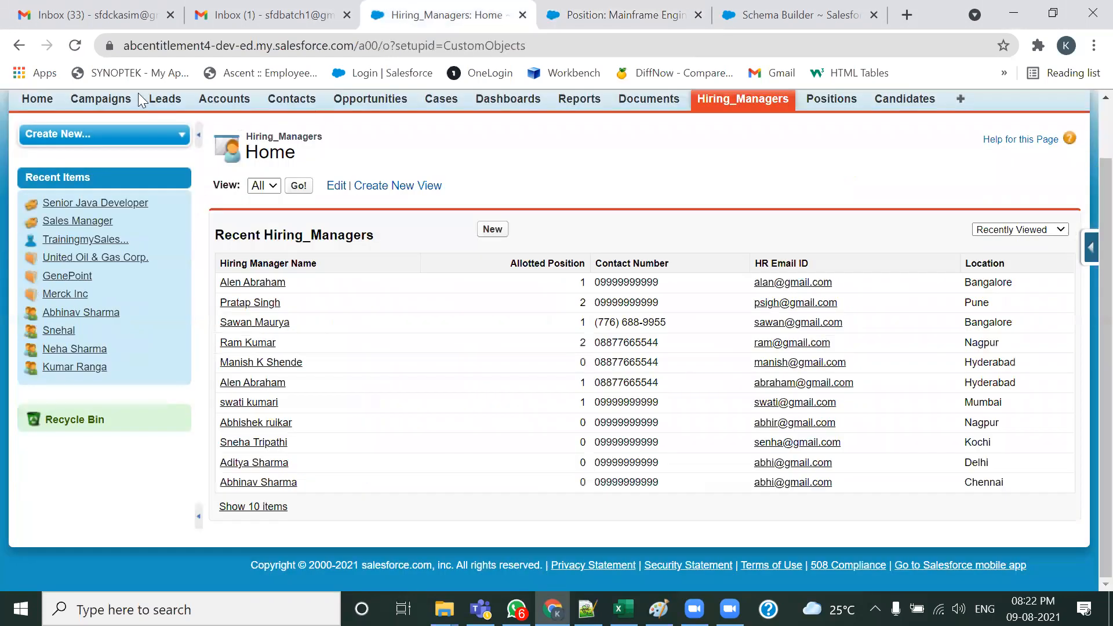
left_click(75, 45)
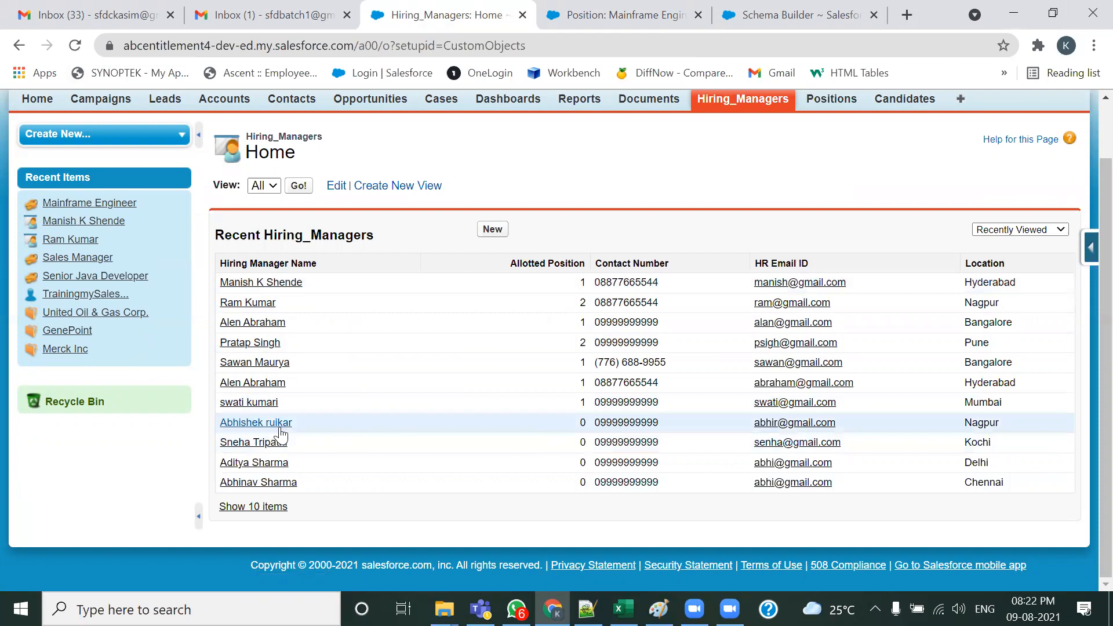
left_click(633, 21)
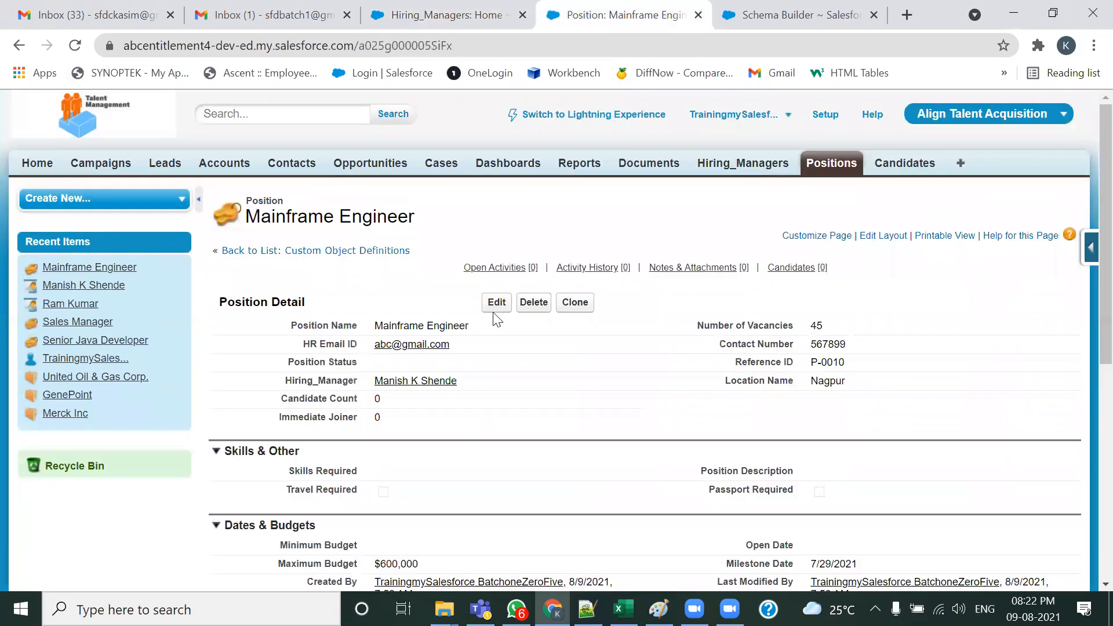
Step: Clone the position as Mainframe Engineer2 with Position Status New Position, and try to save it under the same hiring manager
left_click(577, 304)
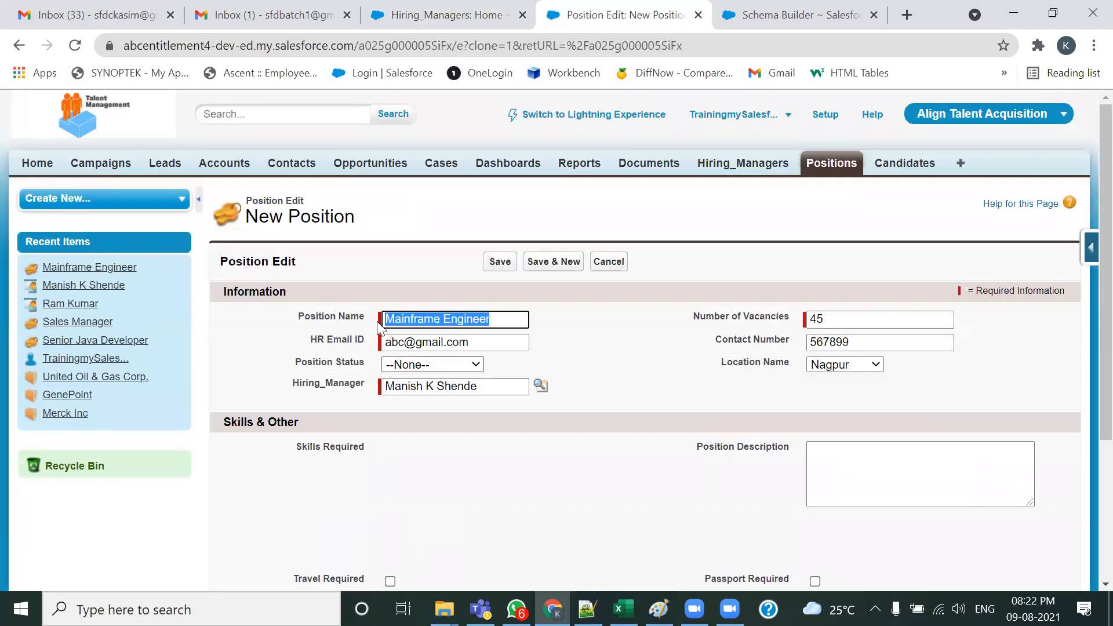
left_click(492, 320)
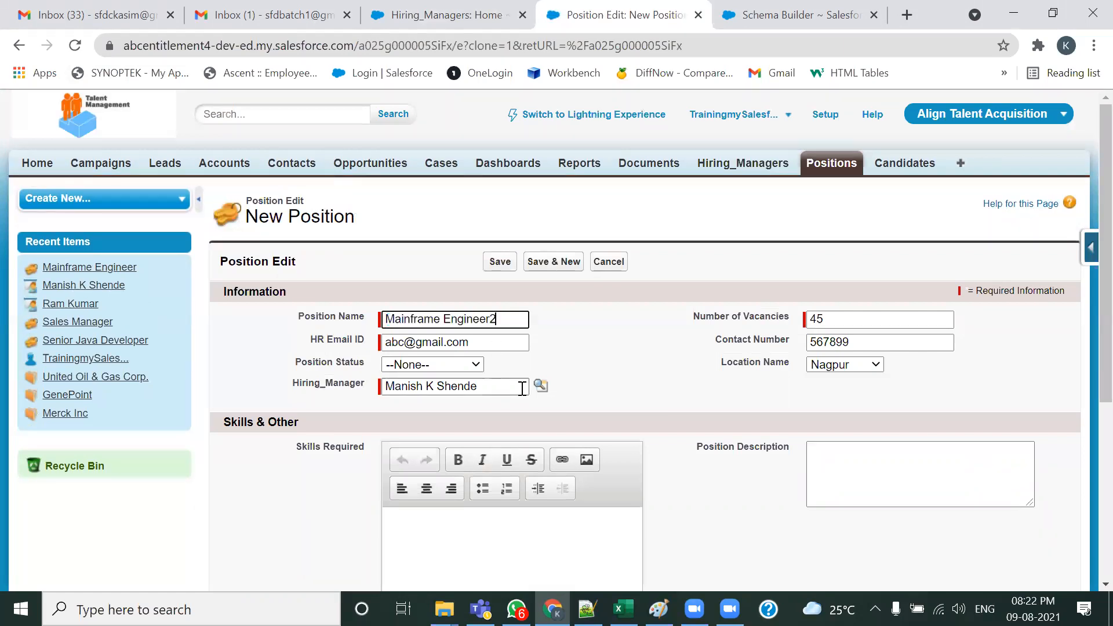
left_click(469, 368)
left_click(425, 393)
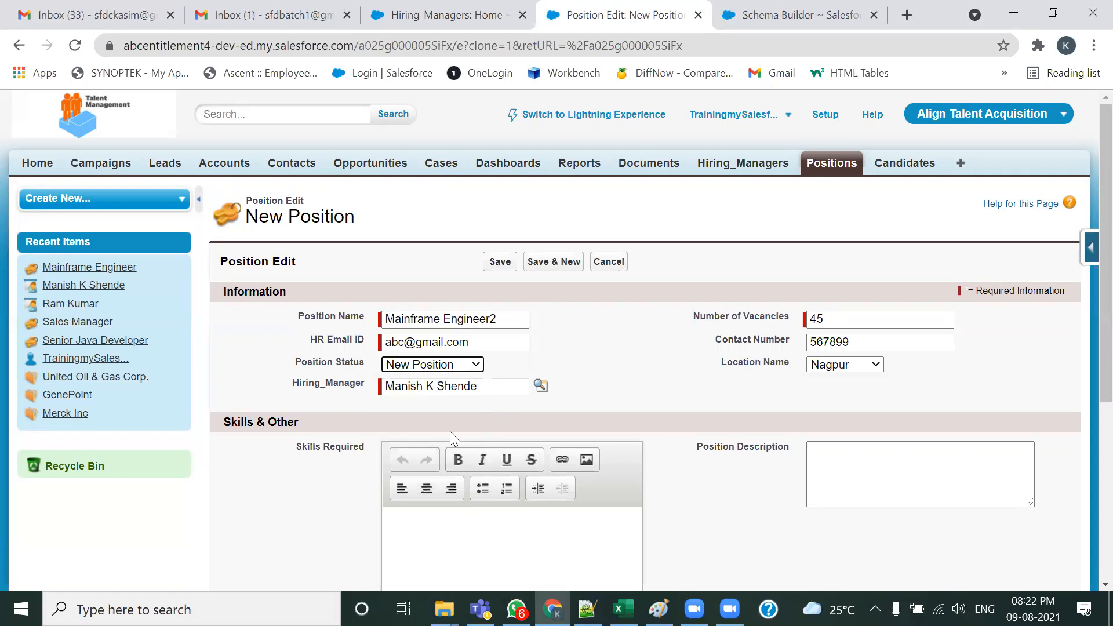
left_click(502, 264)
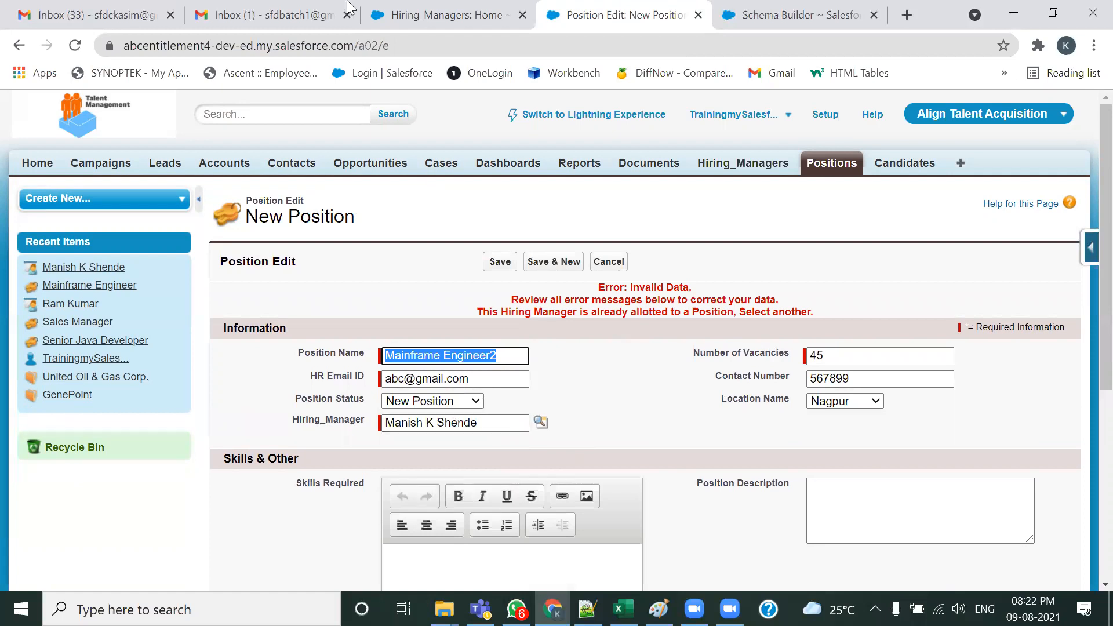
Step: Find an unallotted manager in the Hiring_Managers list, assign the unallotted Nagpur manager to Mainframe Engineer2 and save the position
left_click(406, 15)
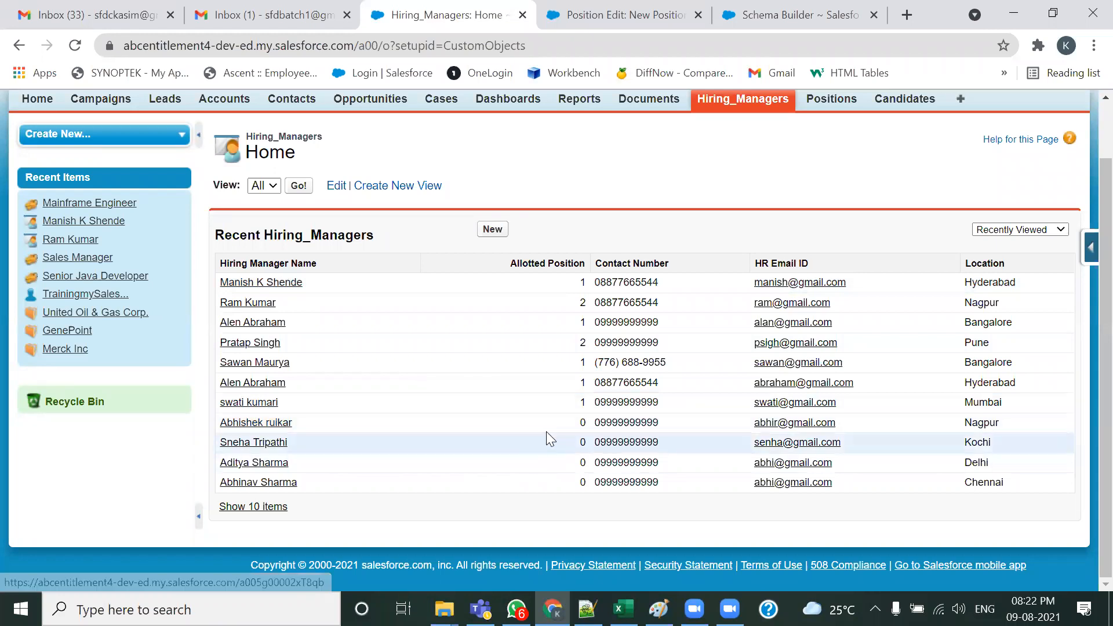
left_click(635, 13)
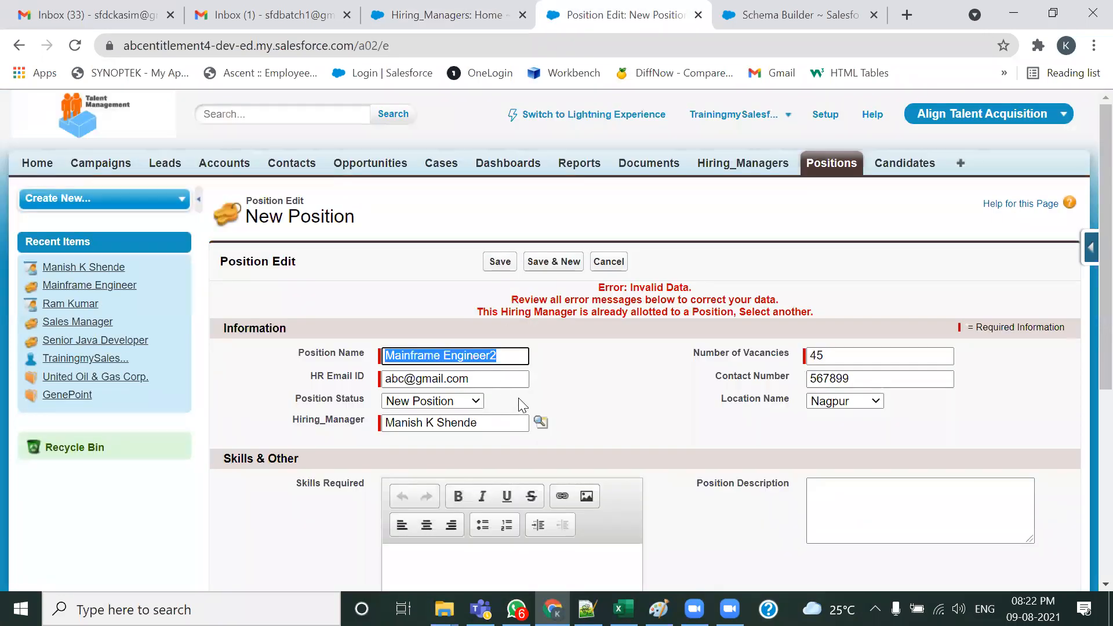
left_click_drag(509, 422, 384, 419)
key("BackSpace")
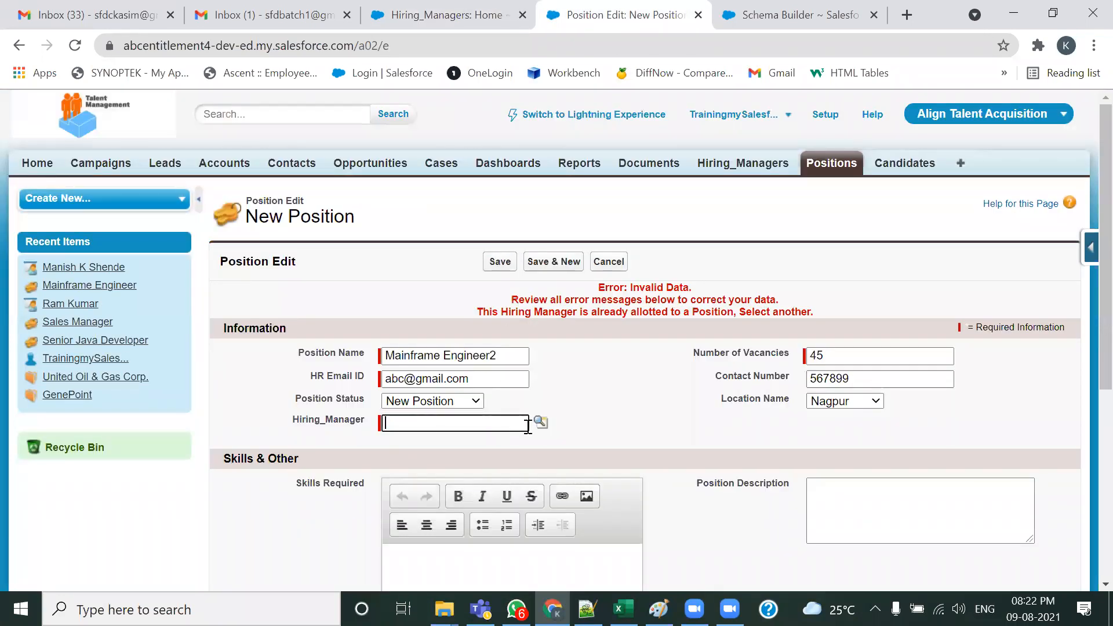
left_click(540, 422)
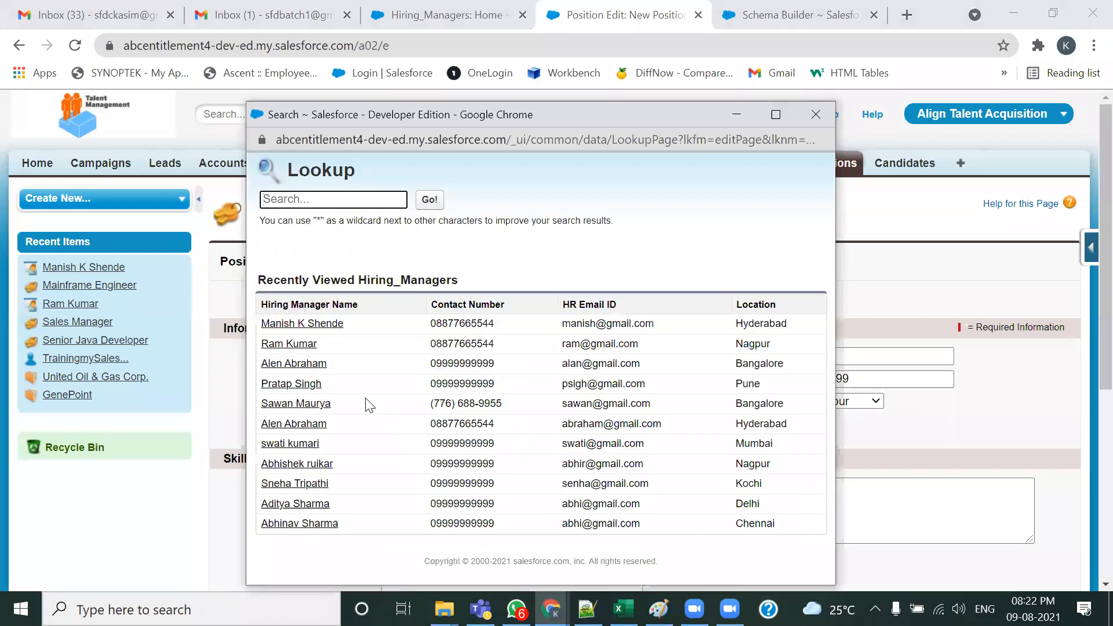
left_click(313, 464)
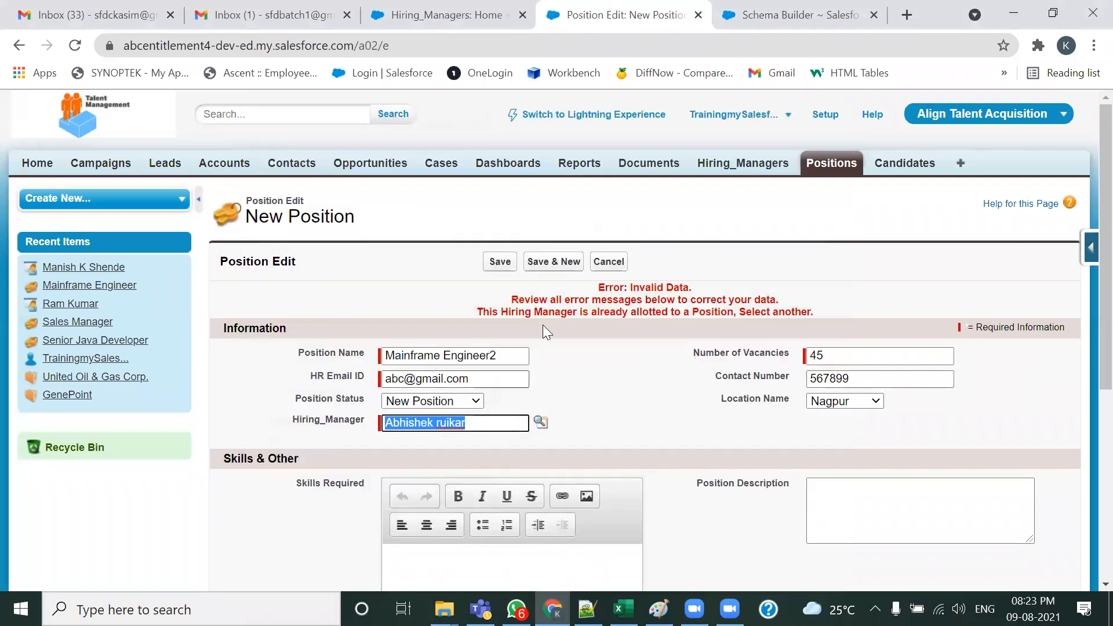
left_click(504, 261)
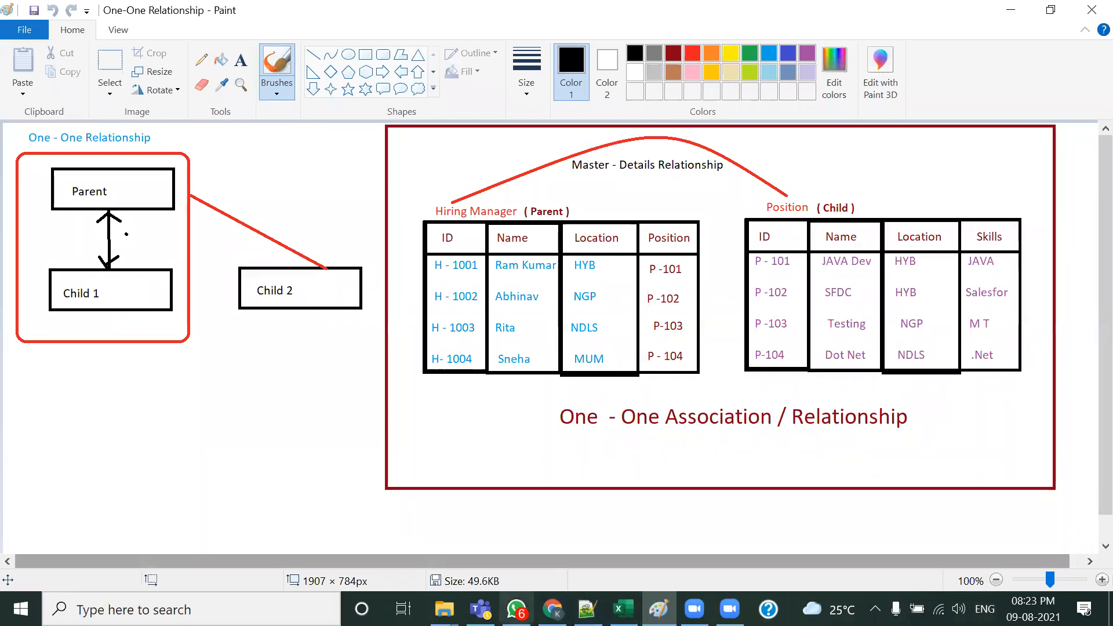
Step: Switch to the 105-Admin.txt notes in Notepad++ and highlight the Email Templates heading below the validation rule section
left_click(552, 609)
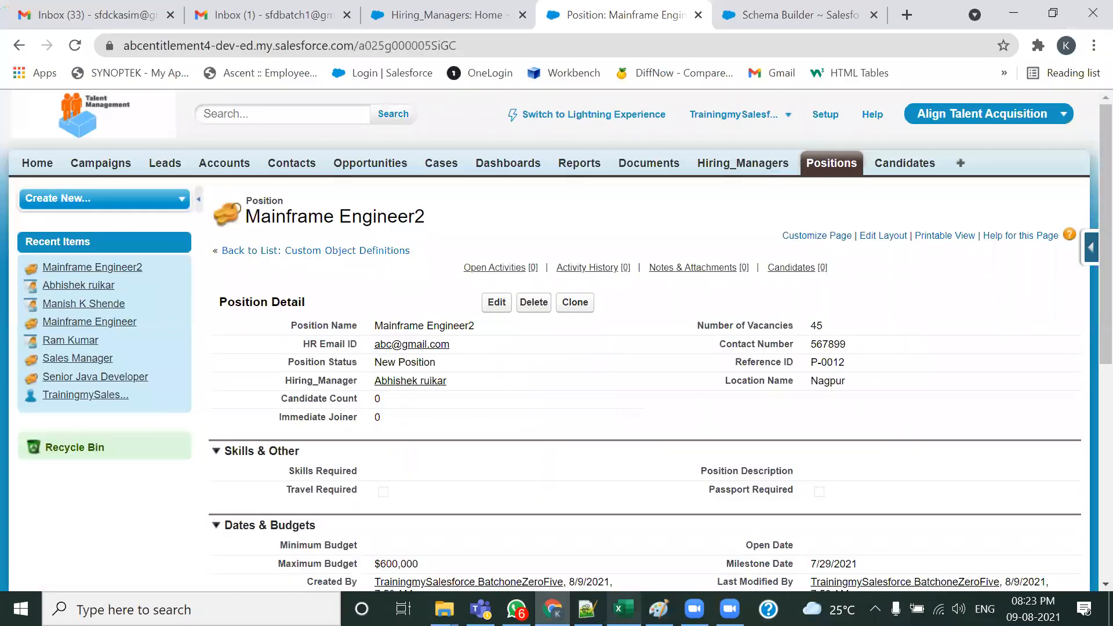
left_click(587, 608)
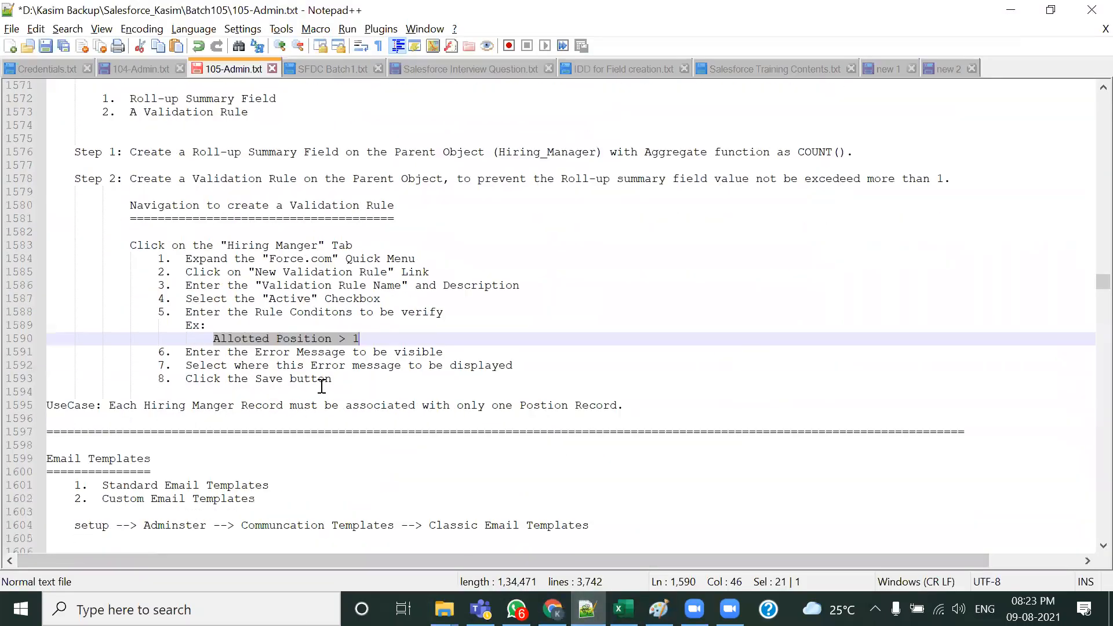
scroll(322, 386, "down", 2)
left_click_drag(151, 392, 41, 375)
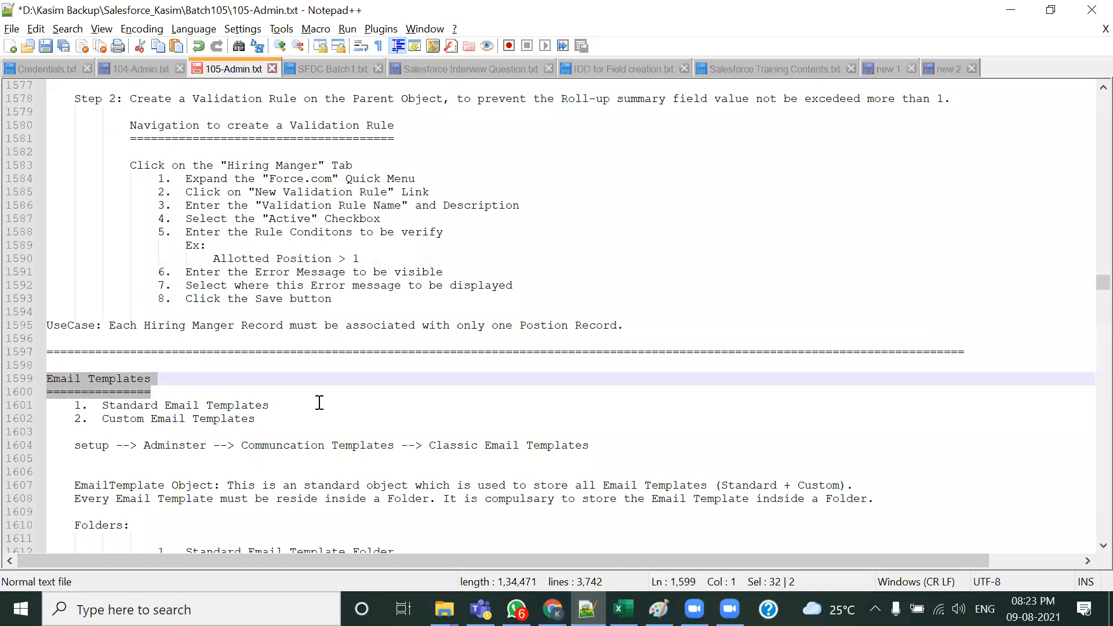